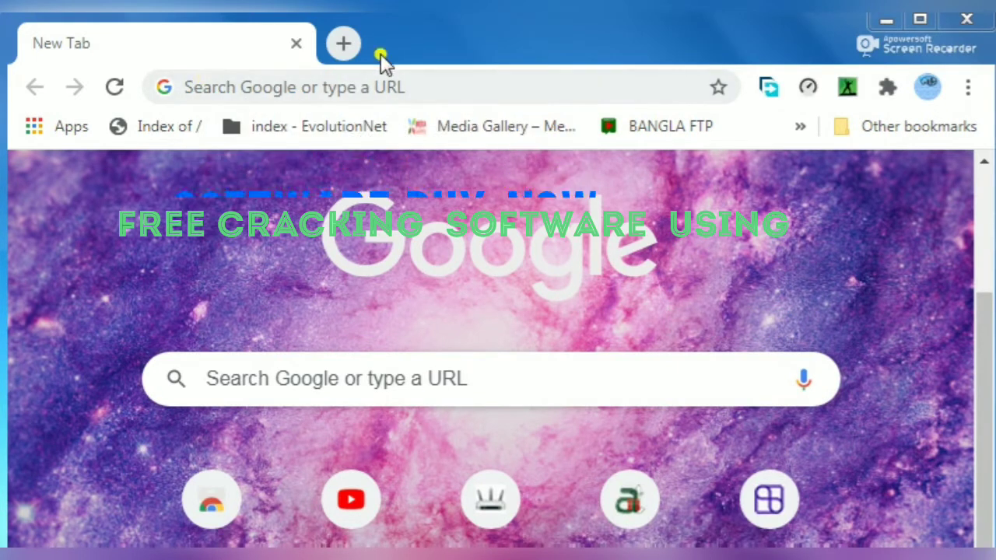
click(471, 91)
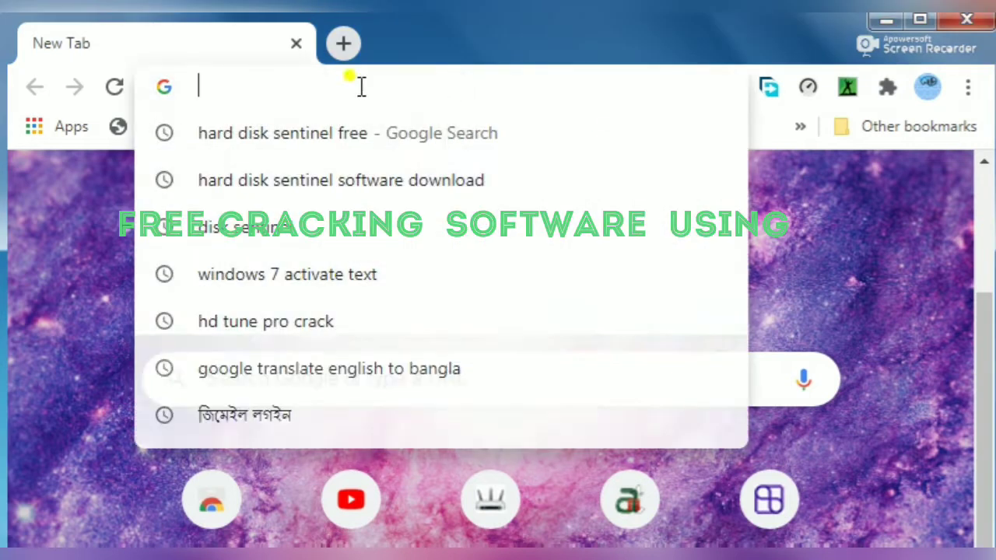
click(87, 210)
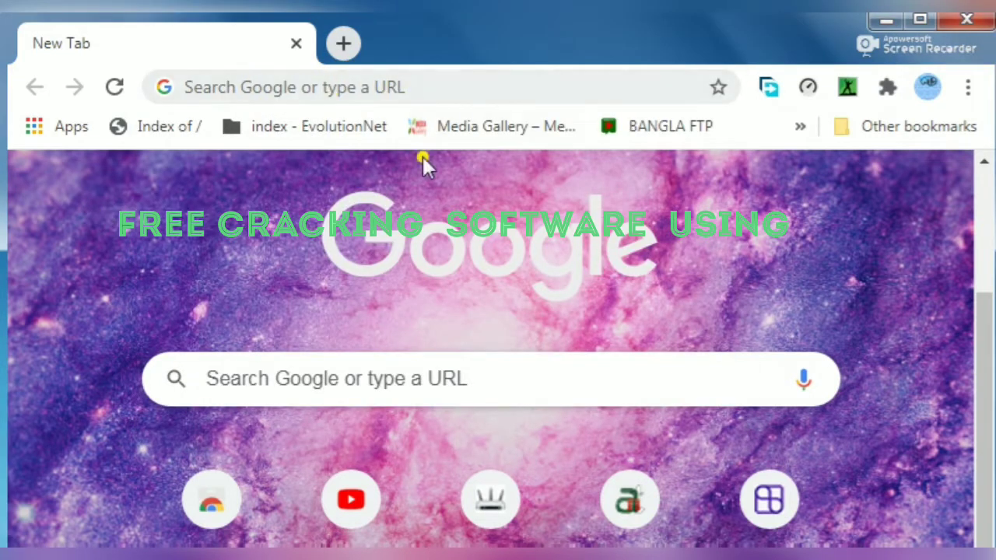
key(alt+Tab)
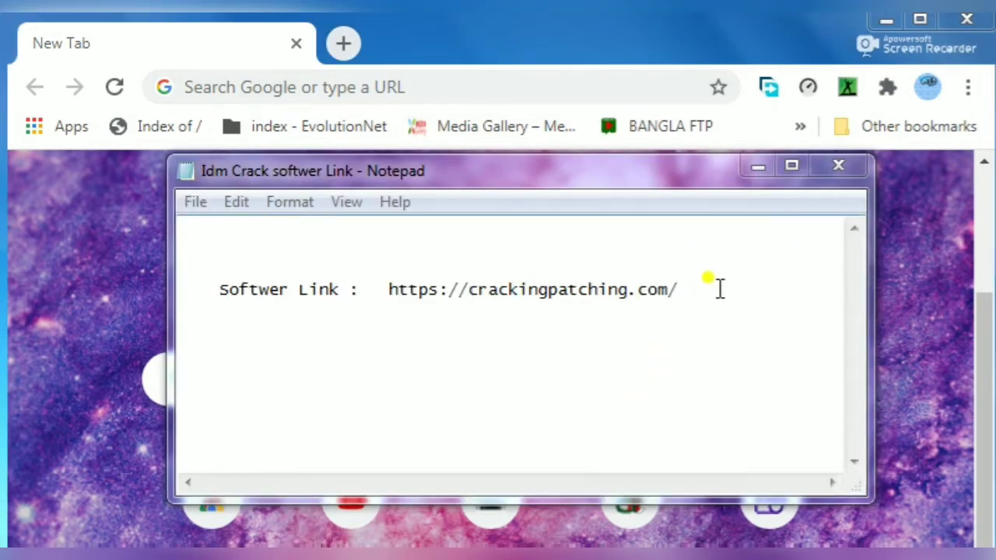
drag(743, 286, 377, 280)
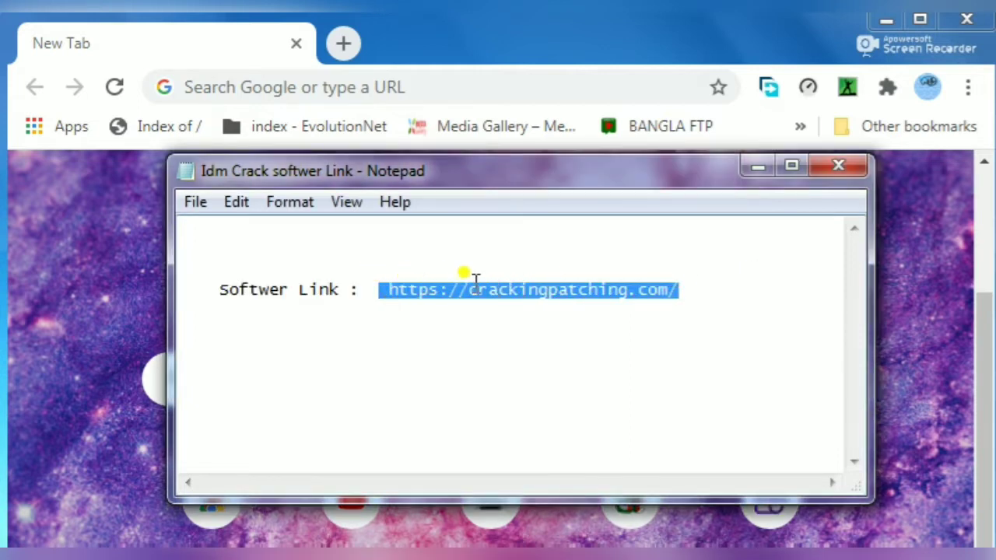
right_click(545, 286)
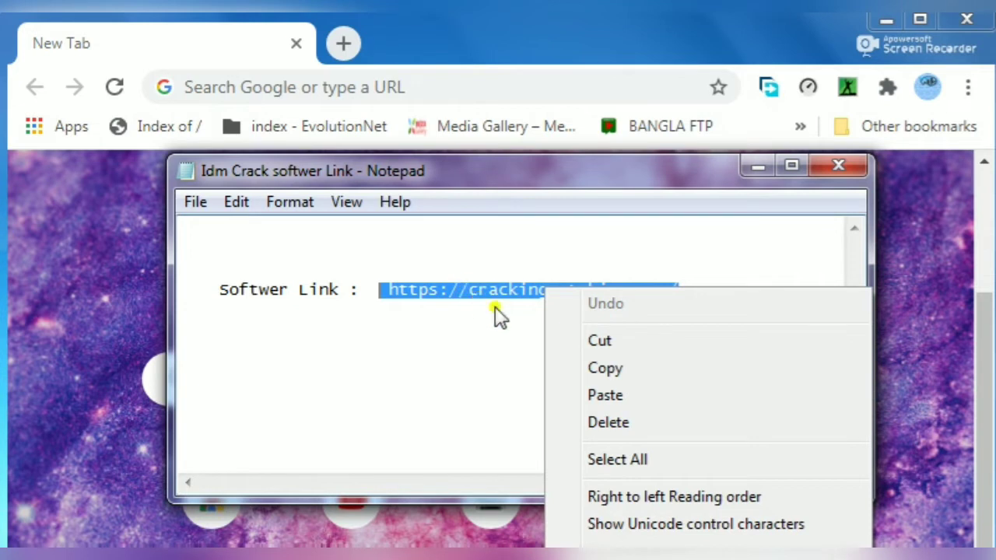
click(627, 368)
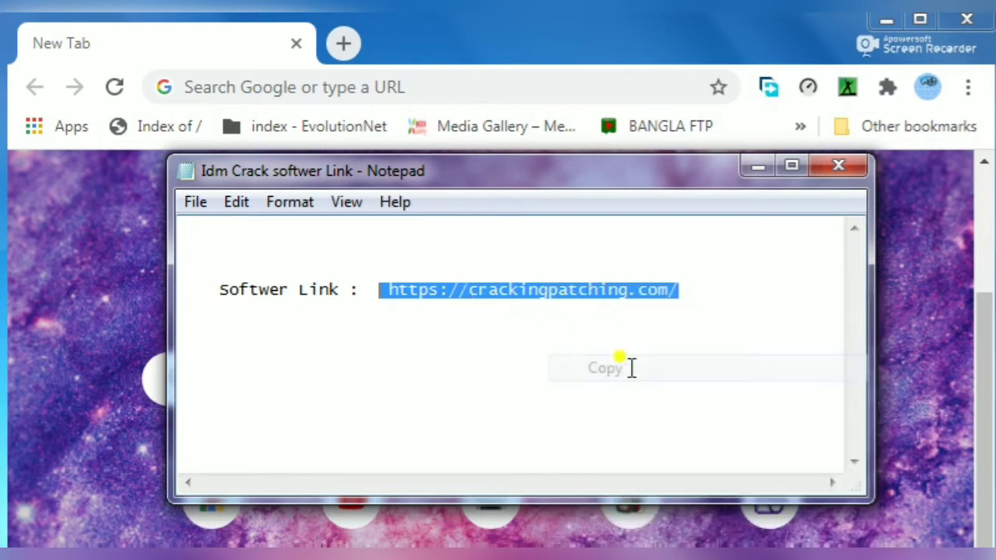
click(741, 294)
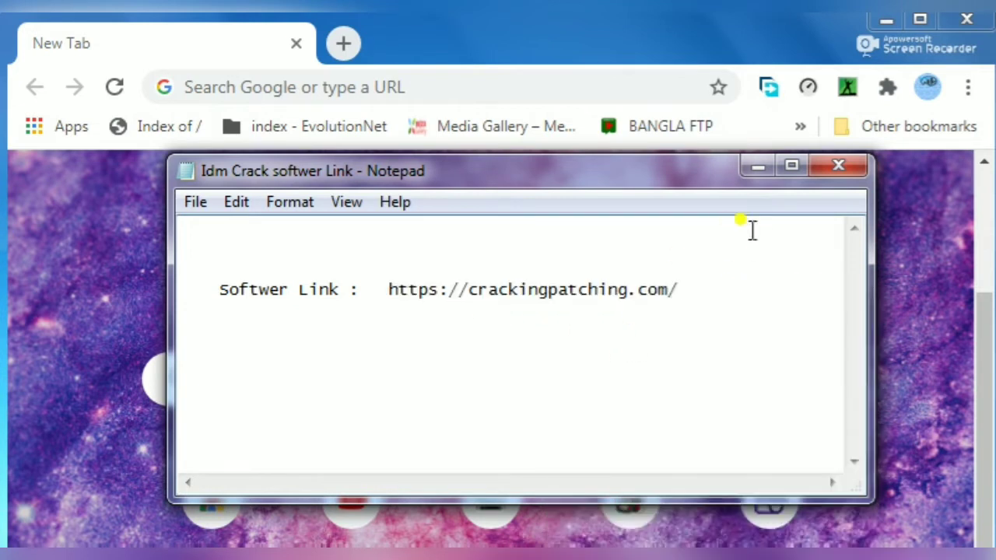
click(757, 166)
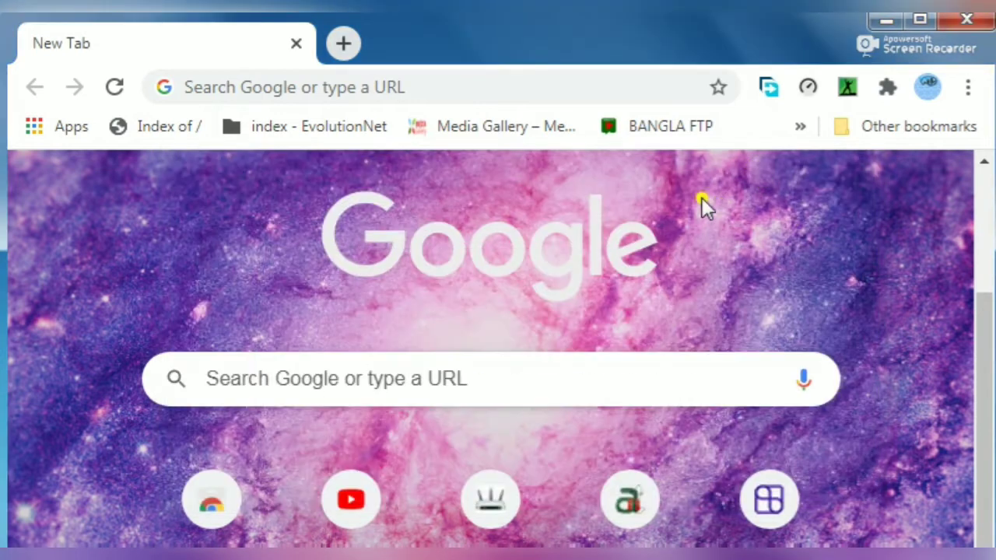
click(330, 87)
right_click(330, 89)
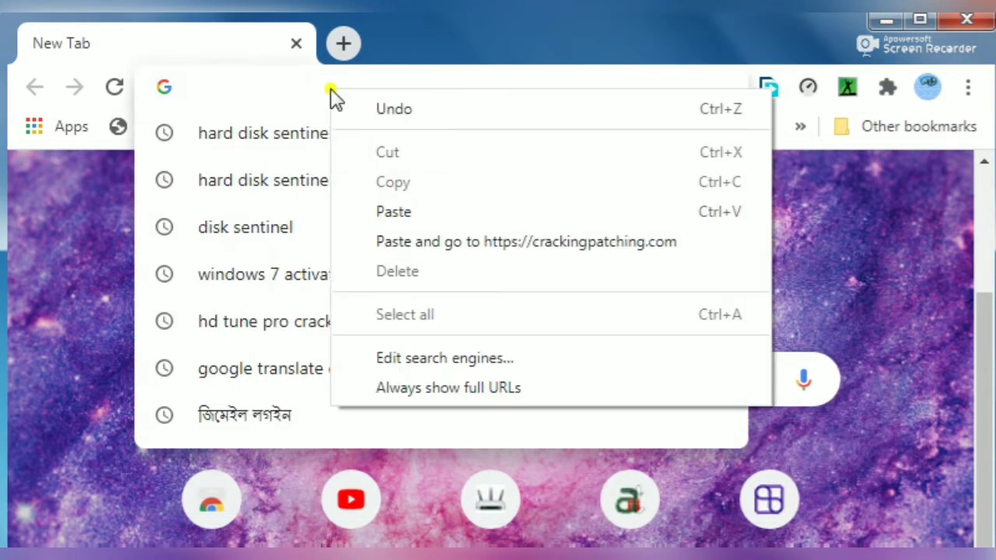
click(409, 212)
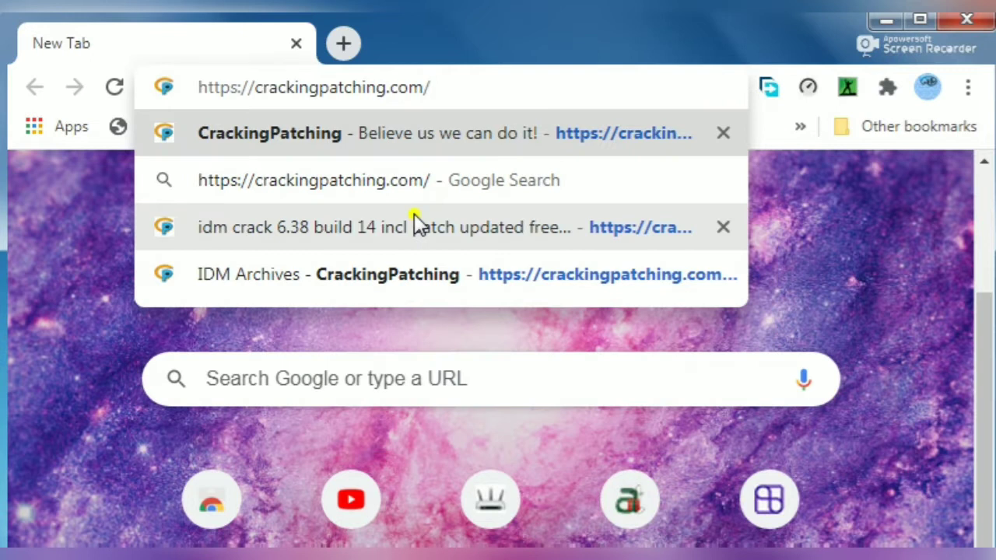
click(580, 133)
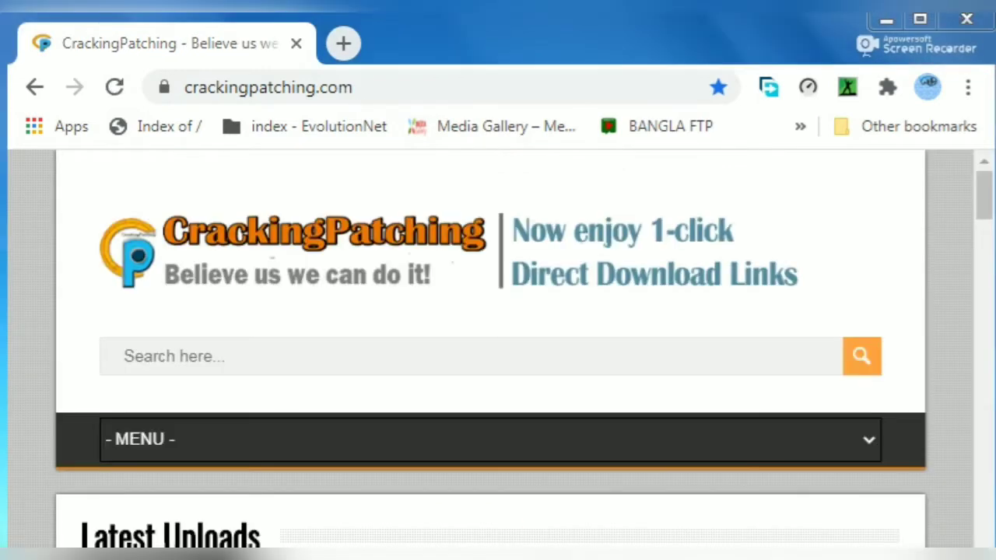
Step: Open the download page of "idm crack 6.38 build 14 incl patch updated free download" from Latest Uploads
drag(985, 207, 965, 151)
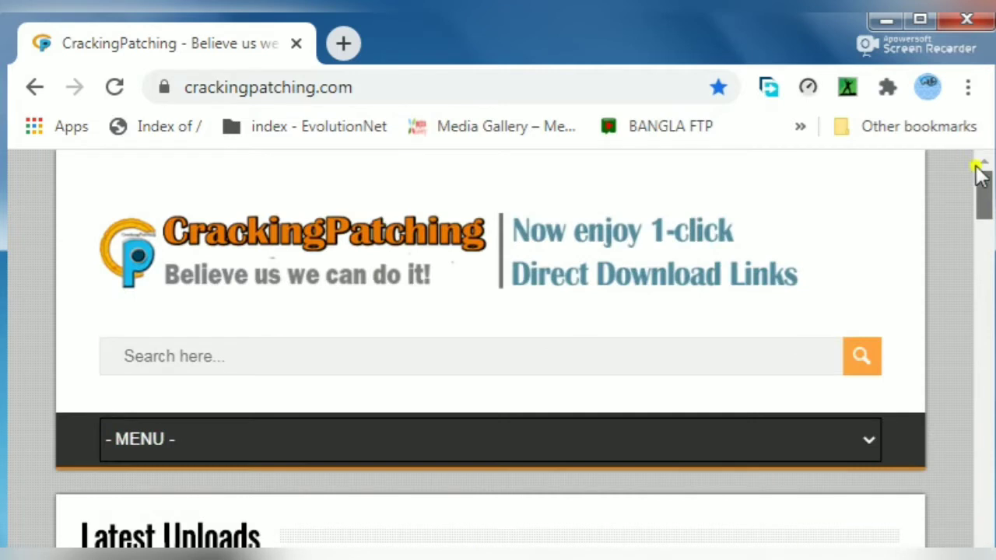
drag(987, 190, 987, 205)
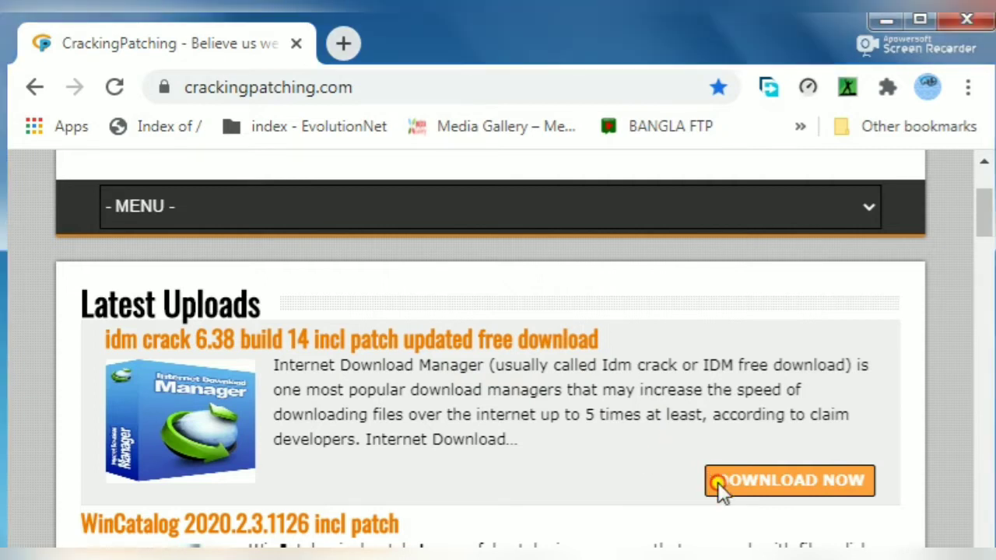
click(694, 489)
drag(664, 443, 832, 492)
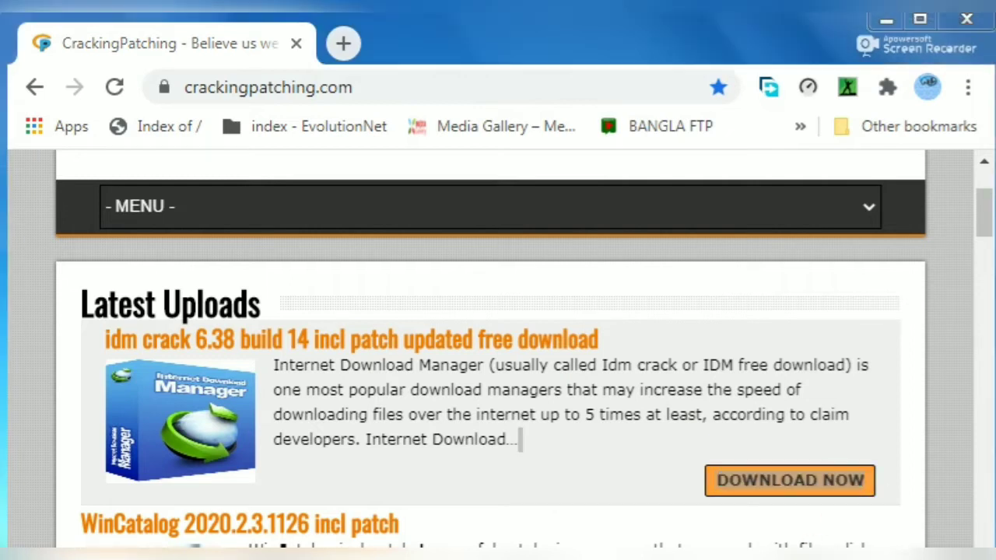
click(689, 488)
click(785, 488)
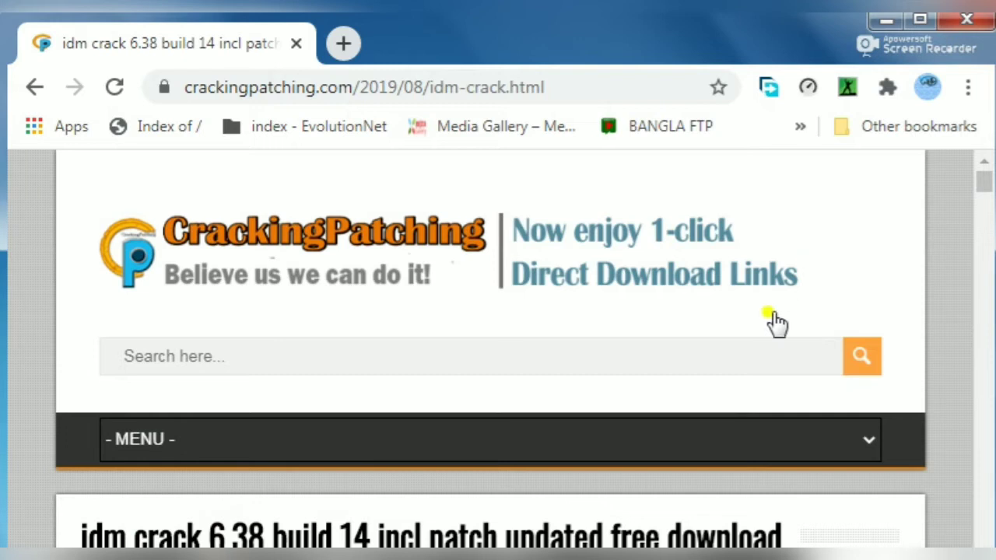
Step: Follow the link "idm crack 6.38 build 14 with patch updated 28.11.2020 | 14.90MB.zip" under "Download here IDM crack latest"
scroll(782, 309, down, 5)
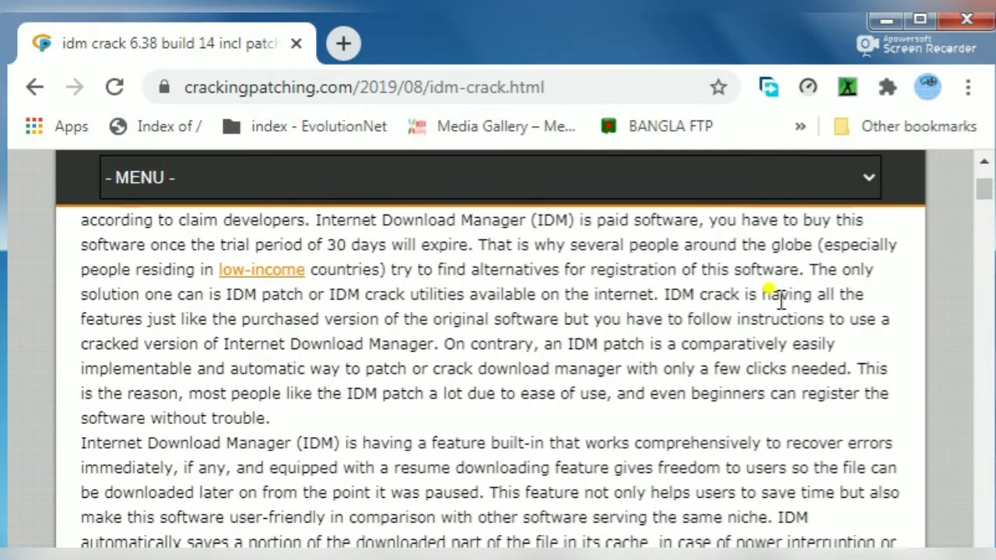
scroll(781, 300, down, 6)
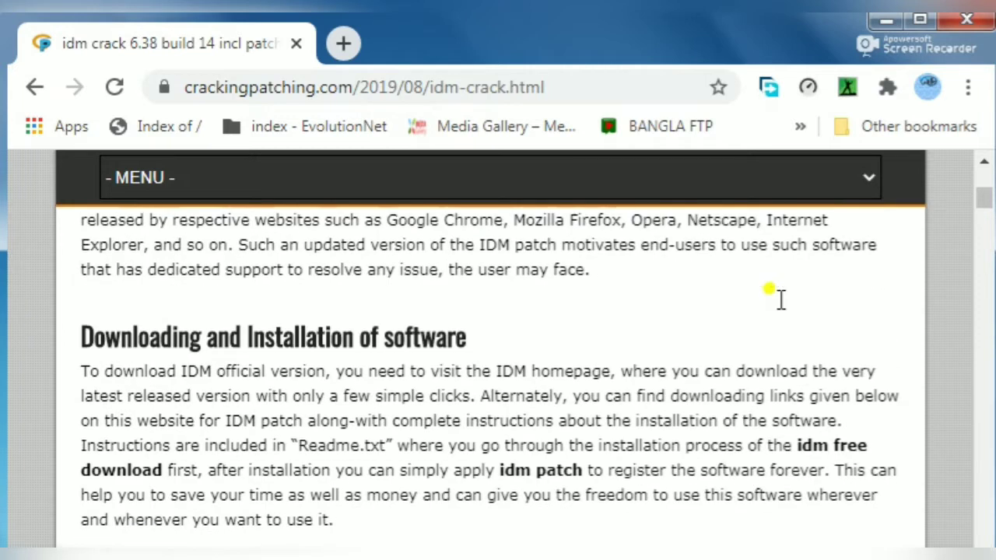
scroll(781, 301, down, 8)
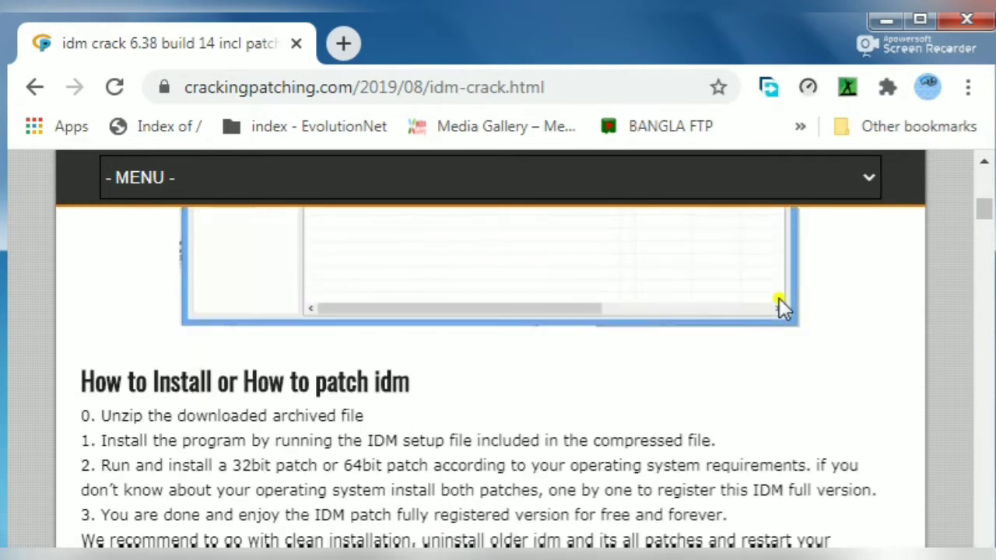
scroll(779, 298, down, 9)
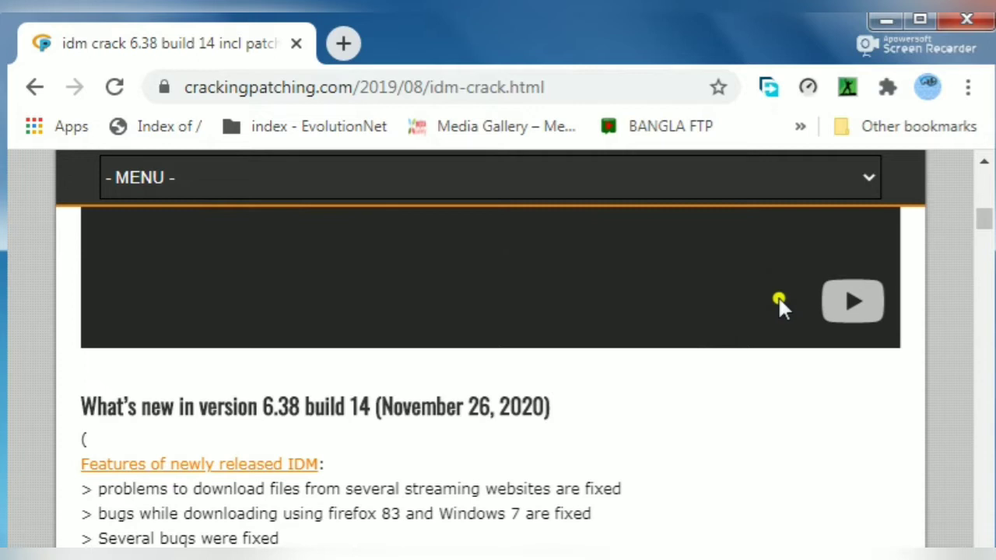
scroll(780, 301, down, 10)
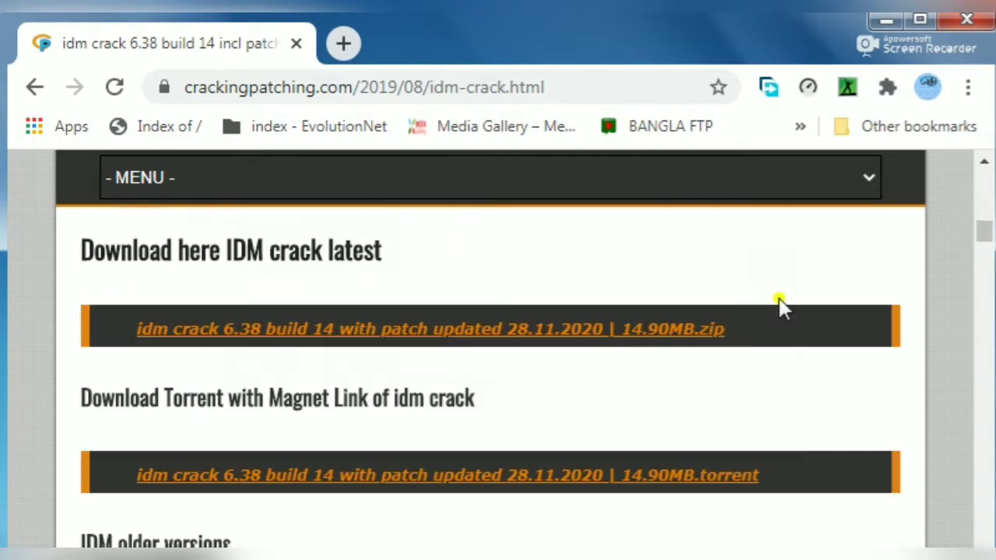
scroll(780, 304, down, 1)
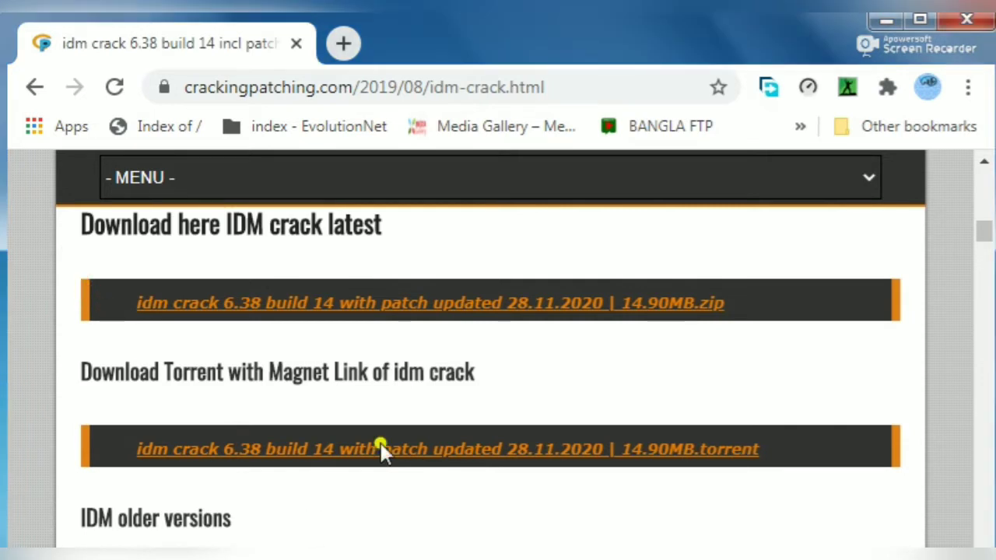
drag(78, 262, 70, 327)
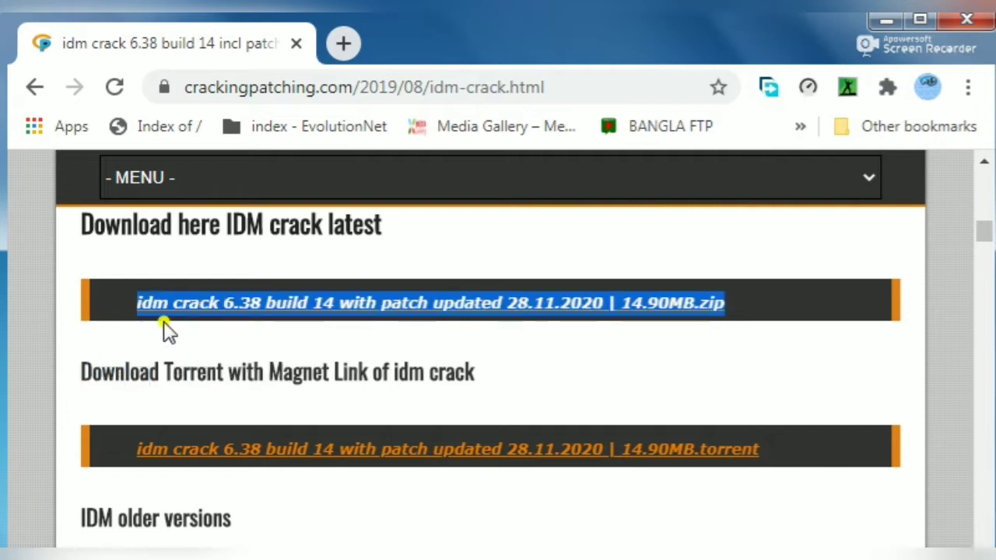
click(593, 349)
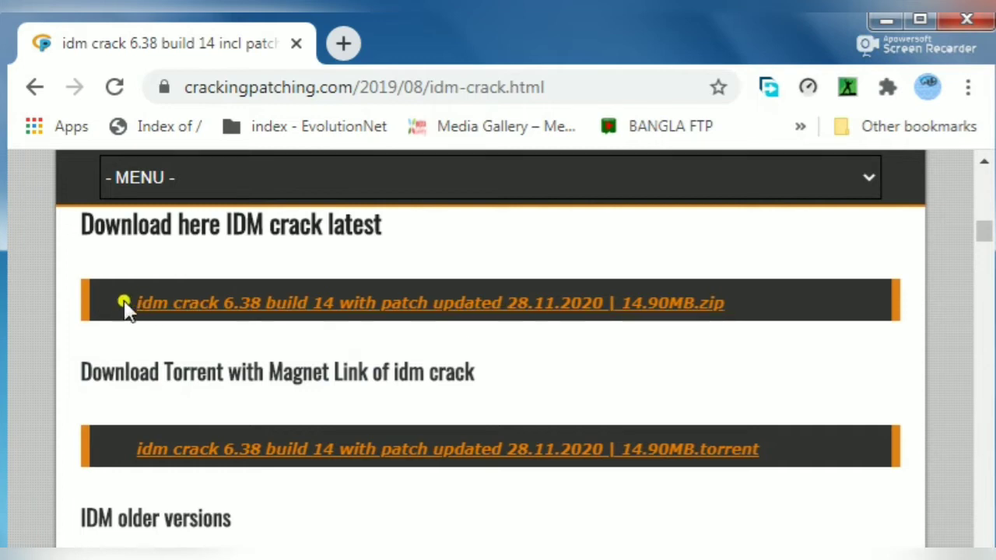
drag(93, 273, 693, 311)
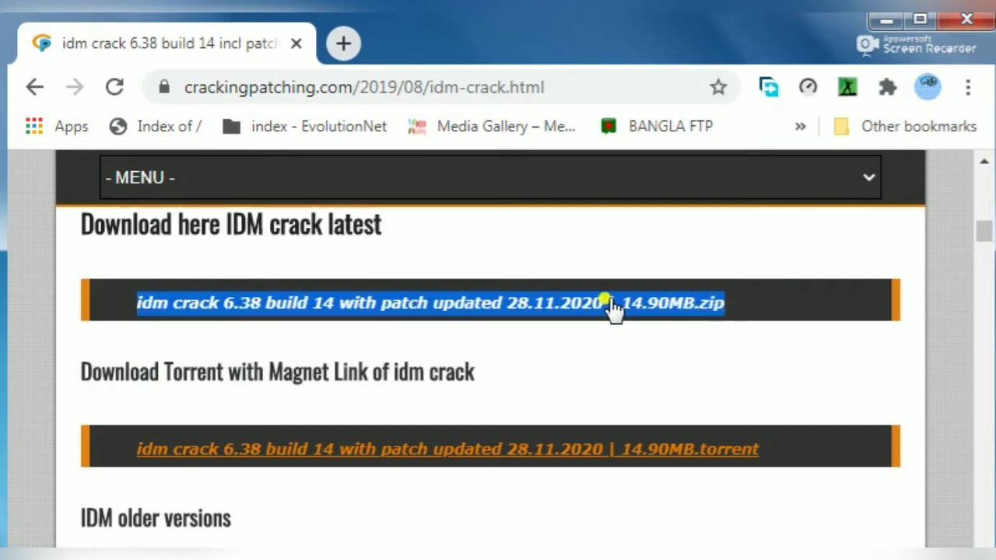
click(601, 350)
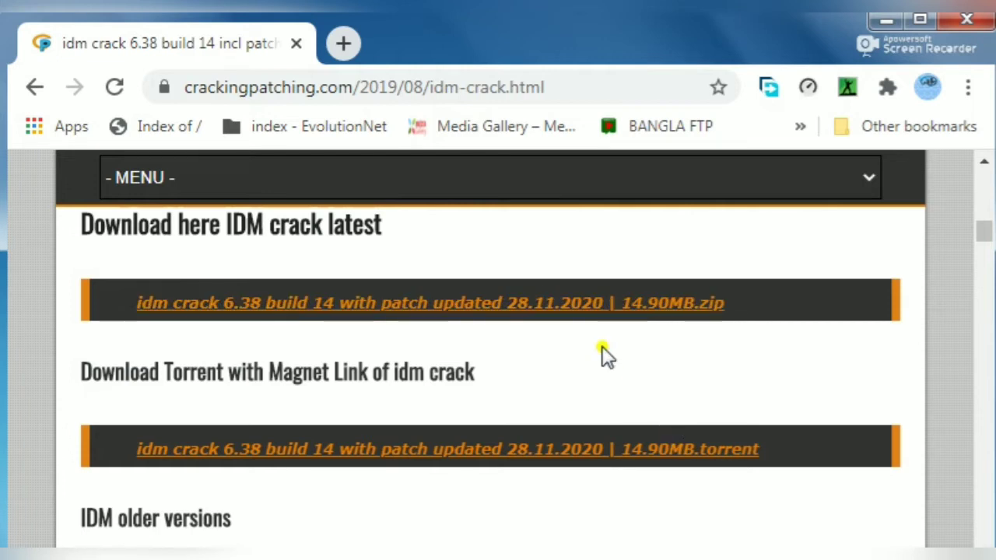
click(375, 312)
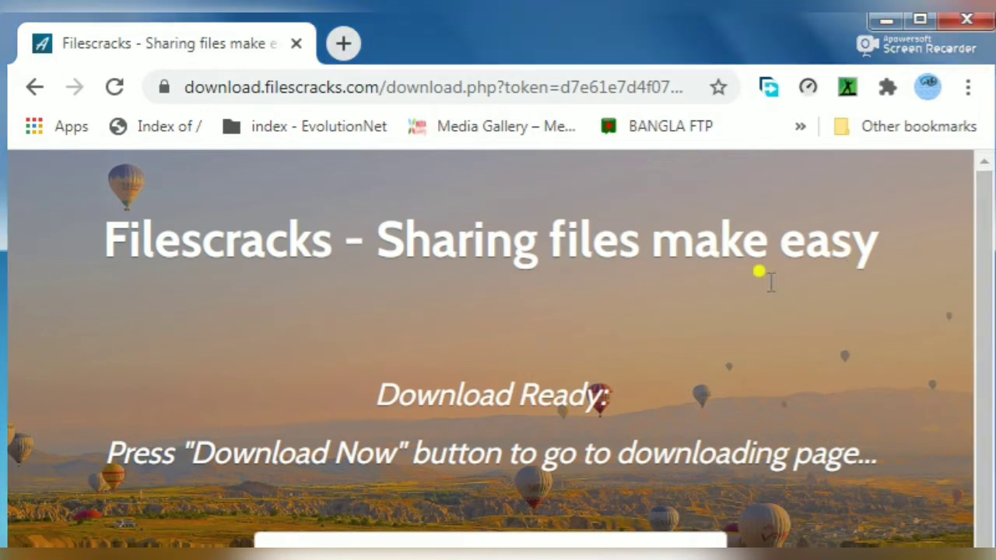
Step: Continue from the Filescracks page to the file hosting page and dismiss its notification request
scroll(890, 326, down, 2)
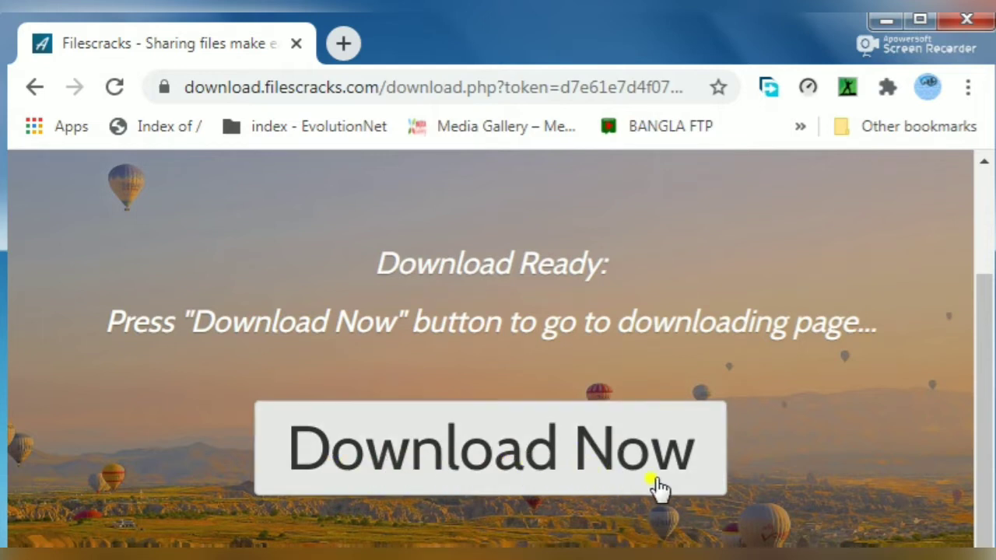
click(470, 460)
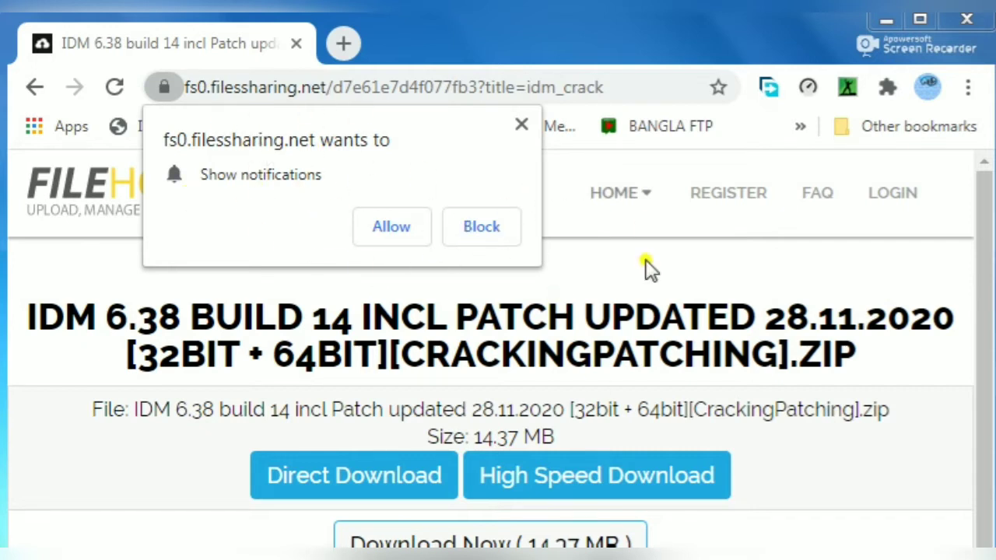
click(520, 123)
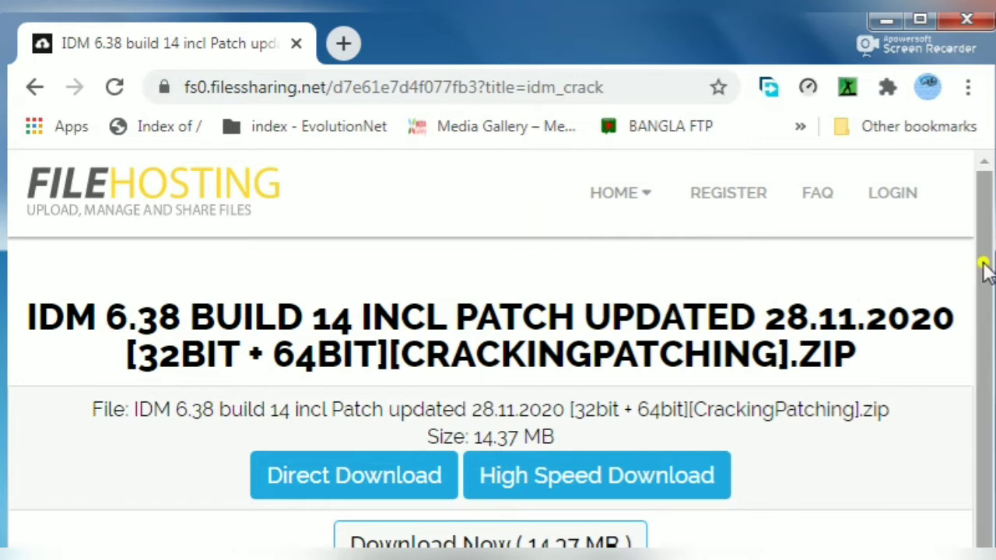
Step: Close the pop-up tabs, including GetSearchConverter, and return to the zip file's hosting page
scroll(986, 280, down, 1)
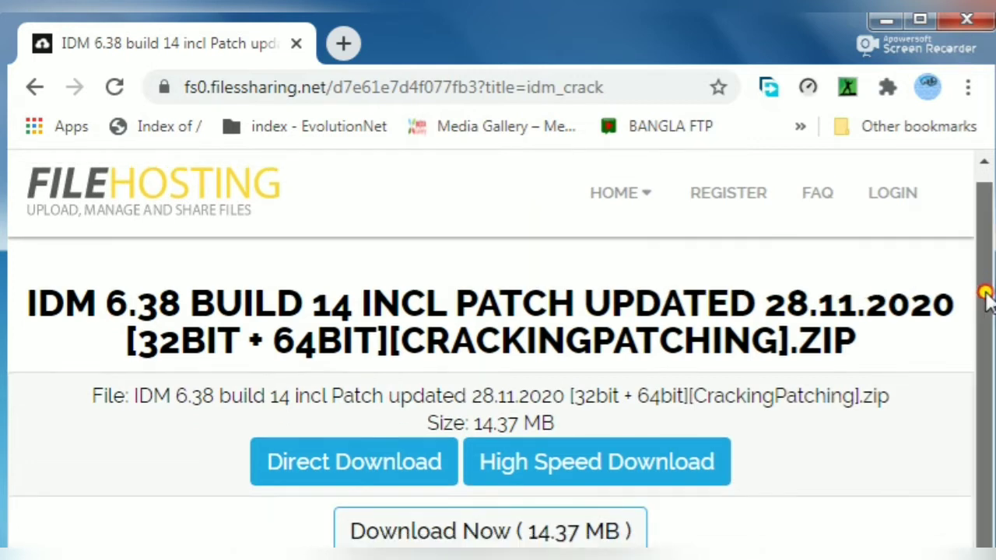
click(983, 315)
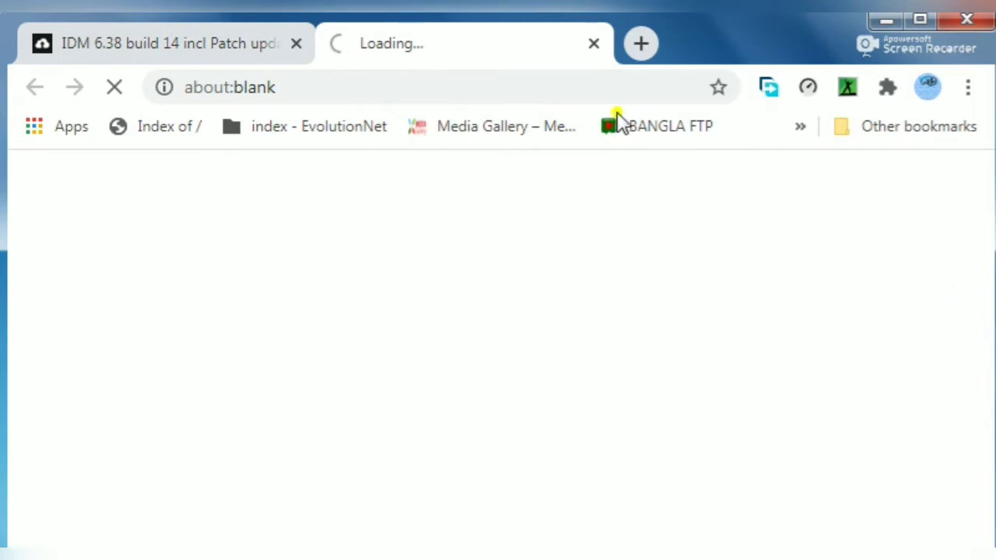
click(592, 43)
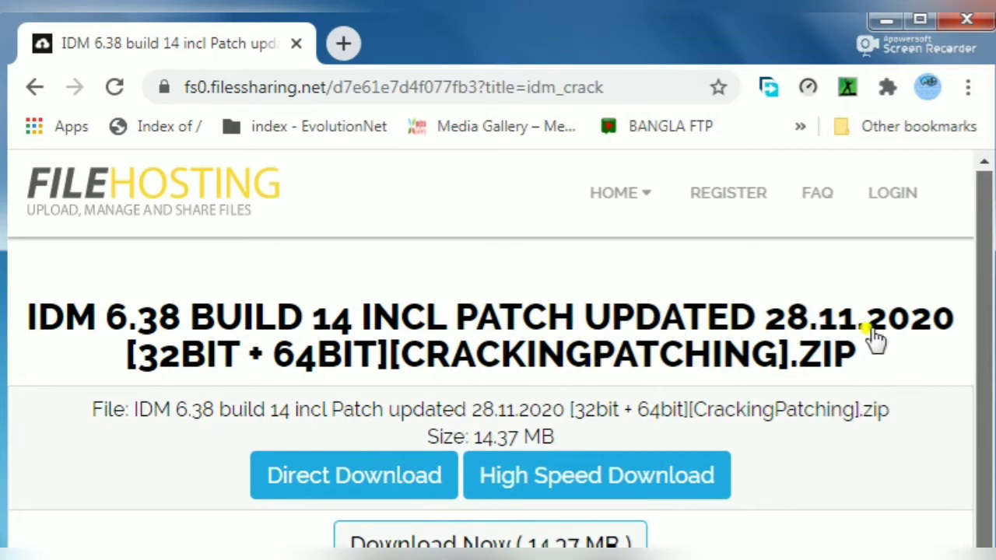
scroll(987, 276, down, 1)
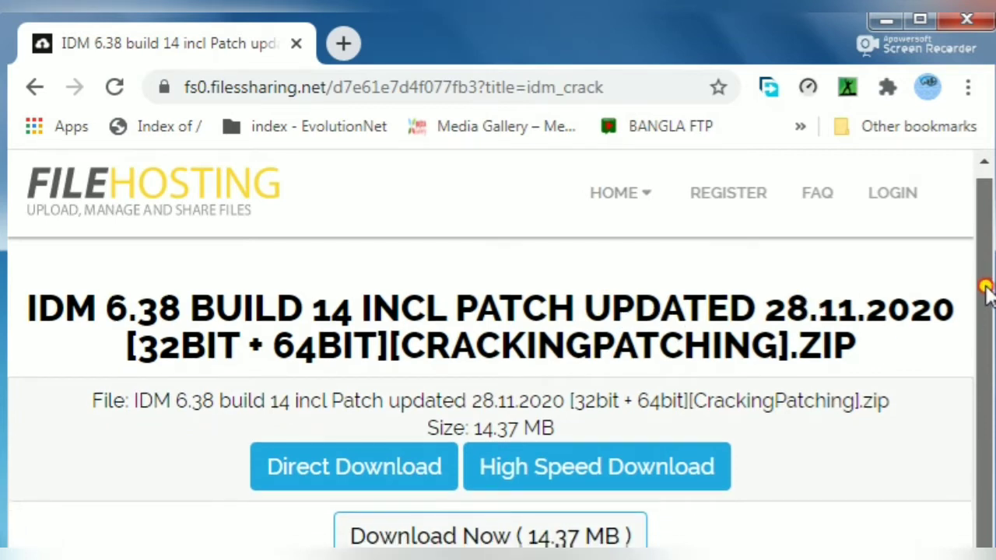
click(987, 286)
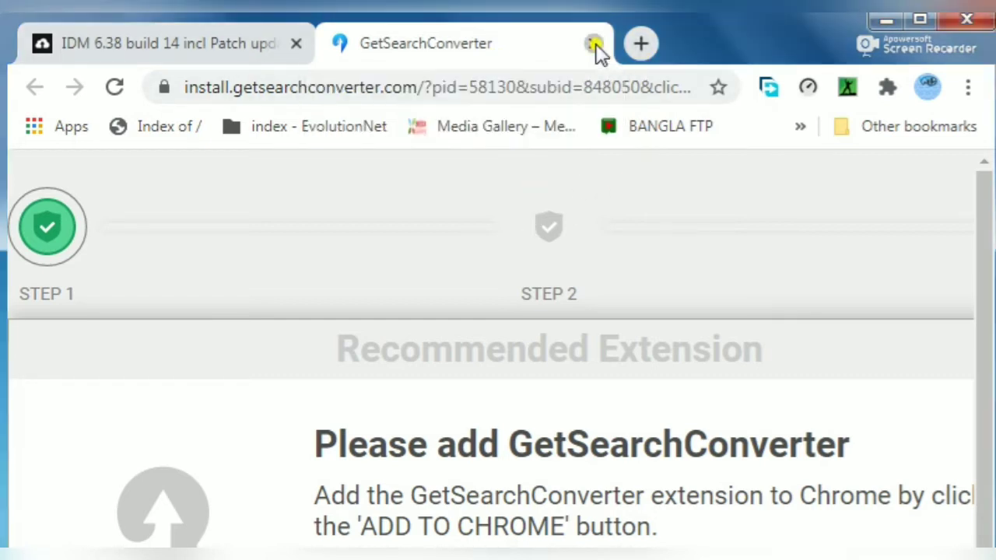
click(594, 45)
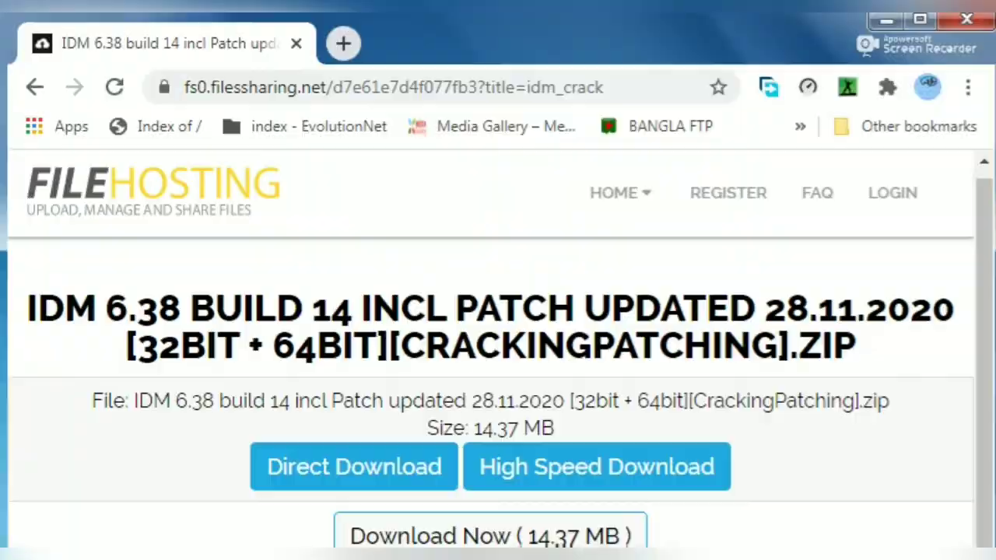
Step: Try to download the 14.37 MB IDM 6.38 build 14 zip archive and save it to the Desktop
scroll(490, 350, down, 1)
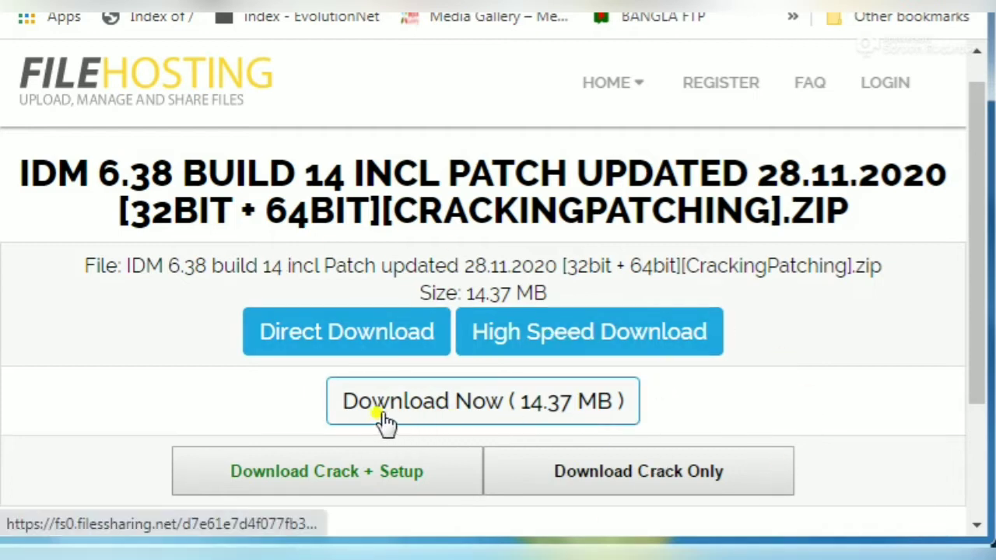
click(493, 406)
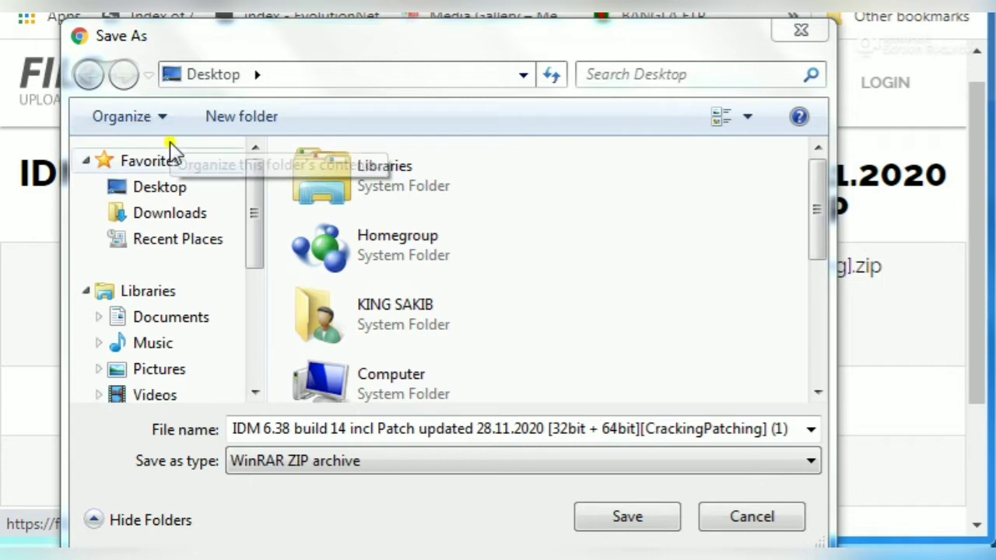
click(155, 190)
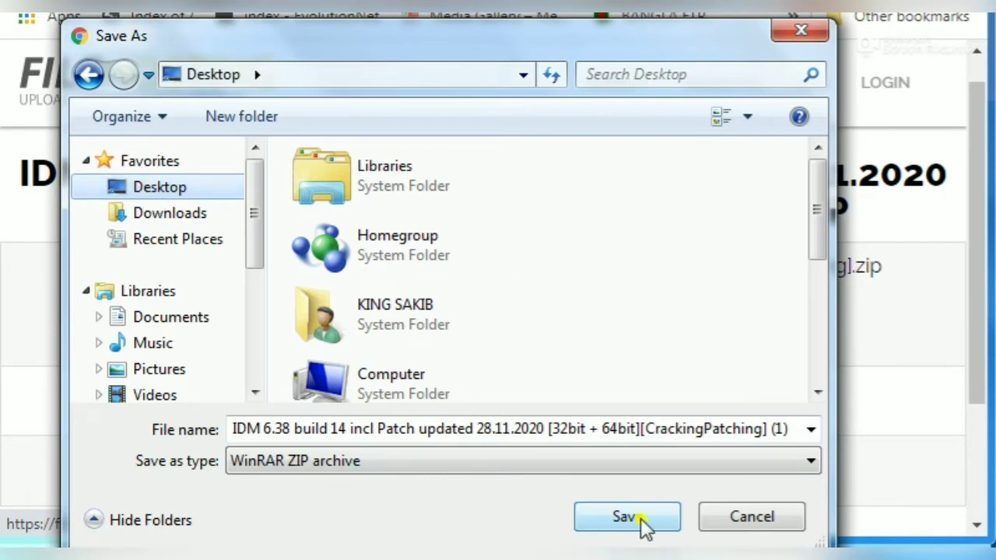
click(155, 189)
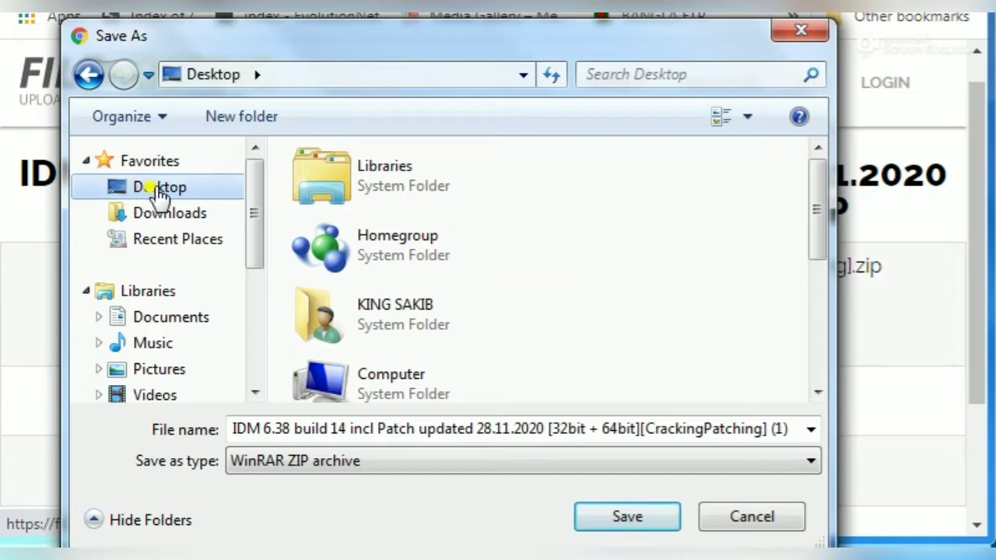
click(574, 516)
click(650, 520)
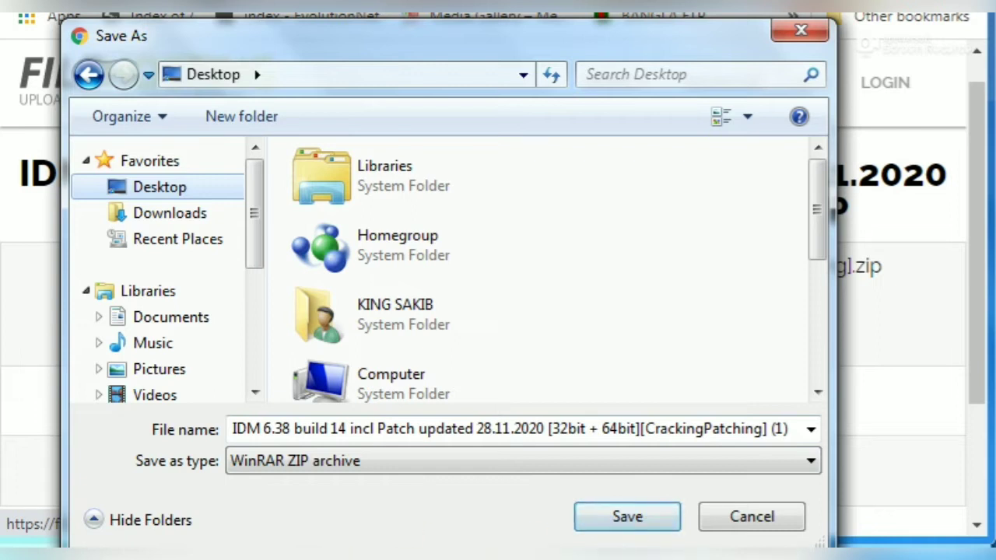
click(646, 523)
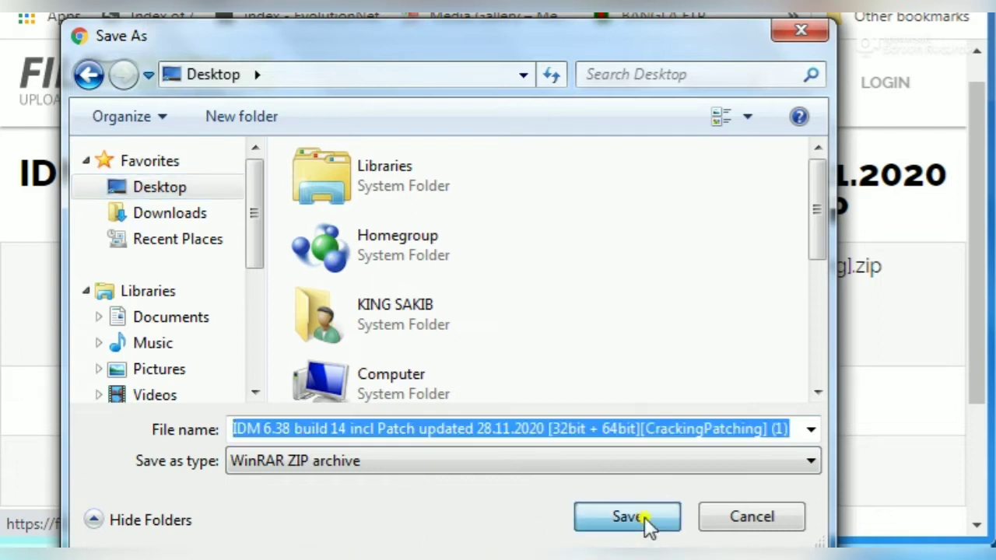
click(630, 519)
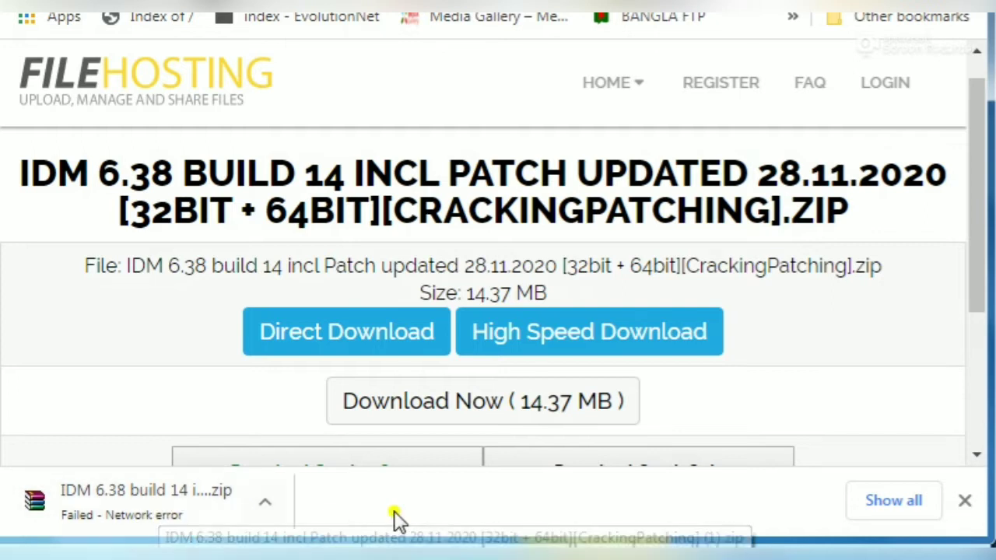
scroll(498, 296, down, 2)
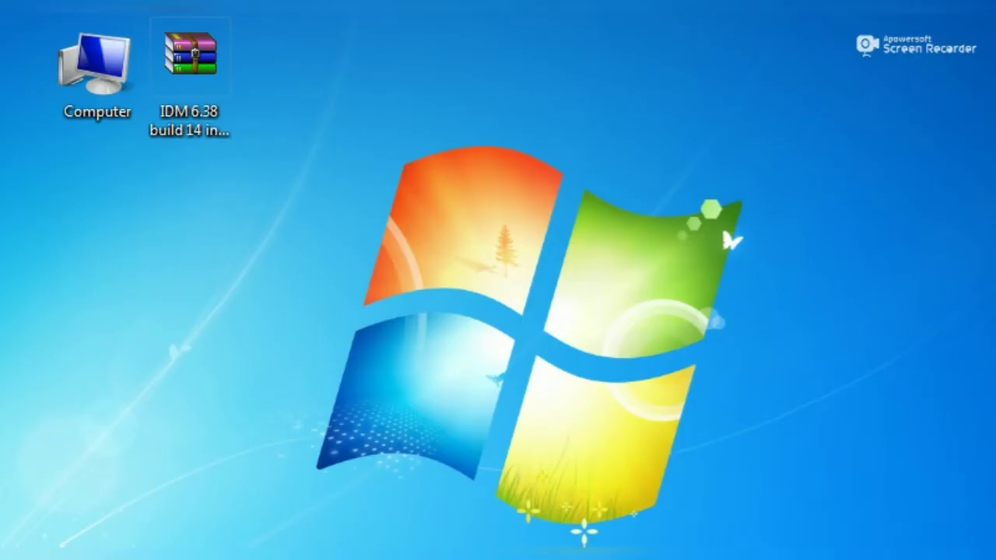
click(220, 139)
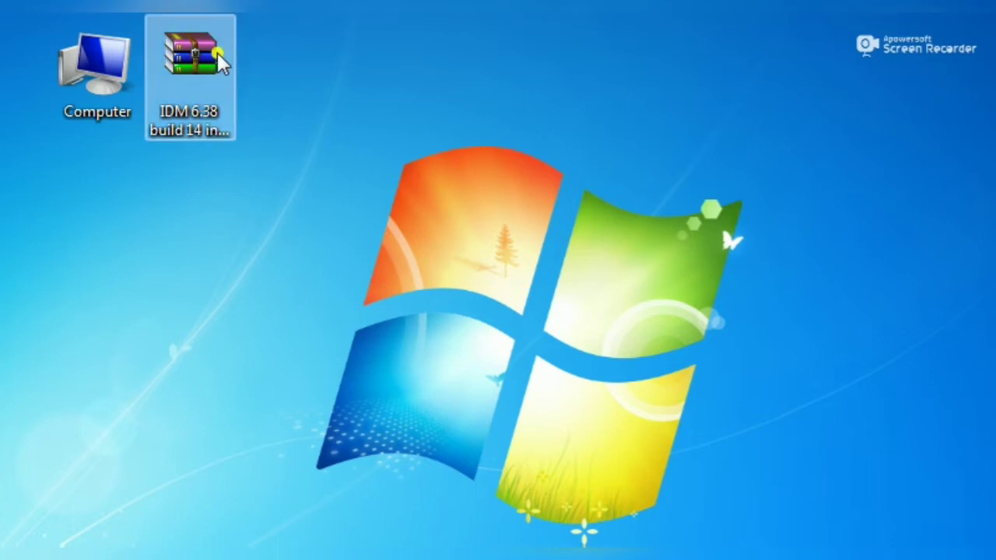
click(239, 260)
click(210, 96)
click(270, 118)
click(125, 51)
Step: On the Windows desktop, extract the IDM 6.38 build 14 archive with WinRAR into its own Desktop folder, keeping the default extraction options
click(194, 59)
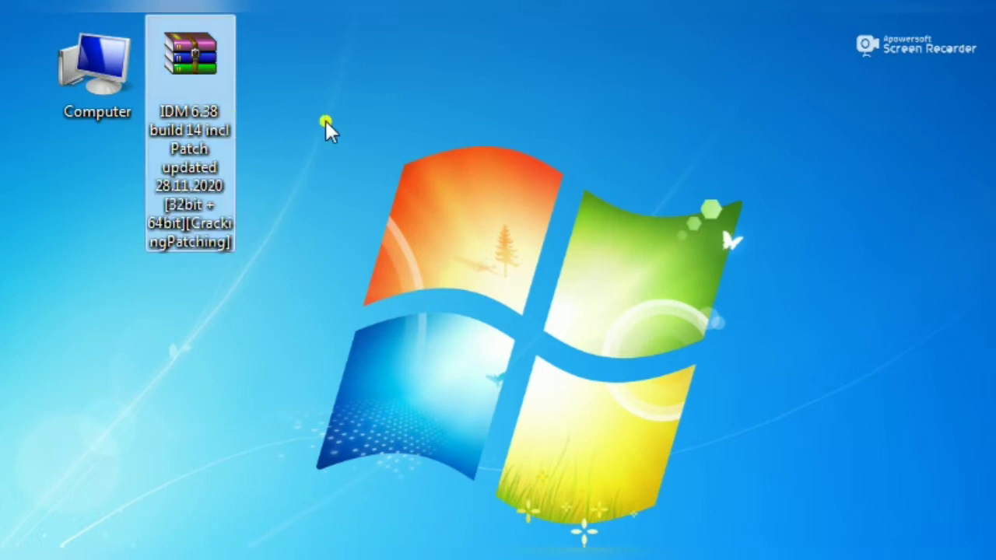
right_click(185, 48)
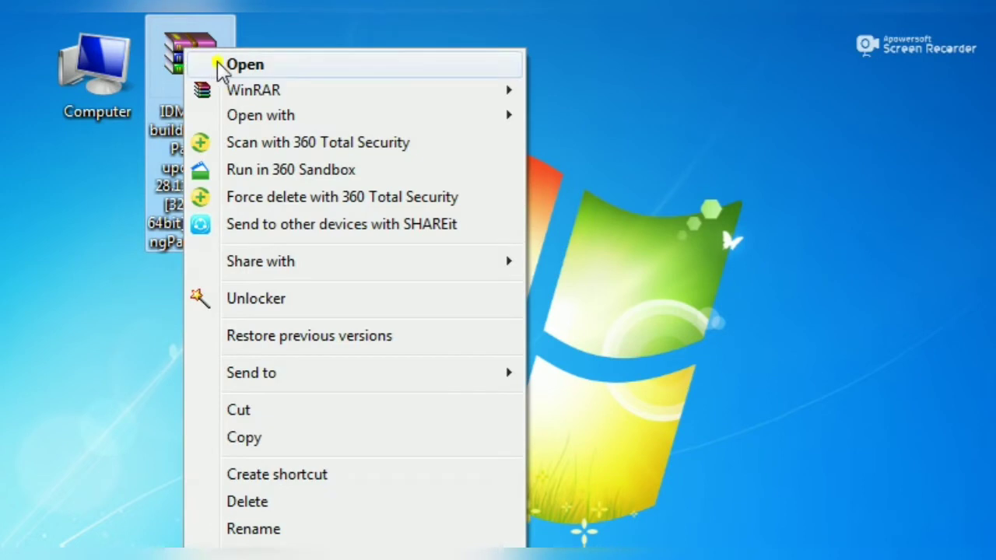
mouse_move(236, 92)
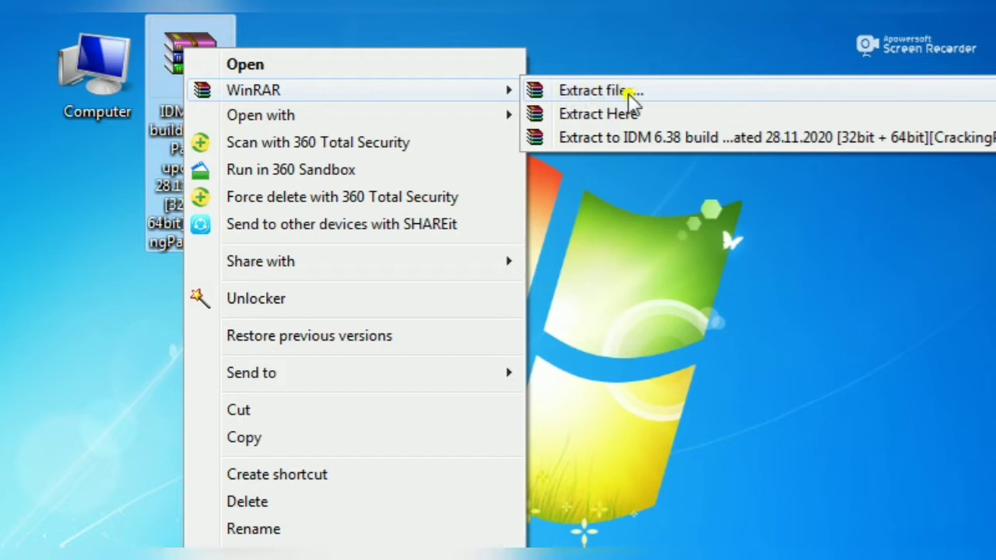
click(654, 92)
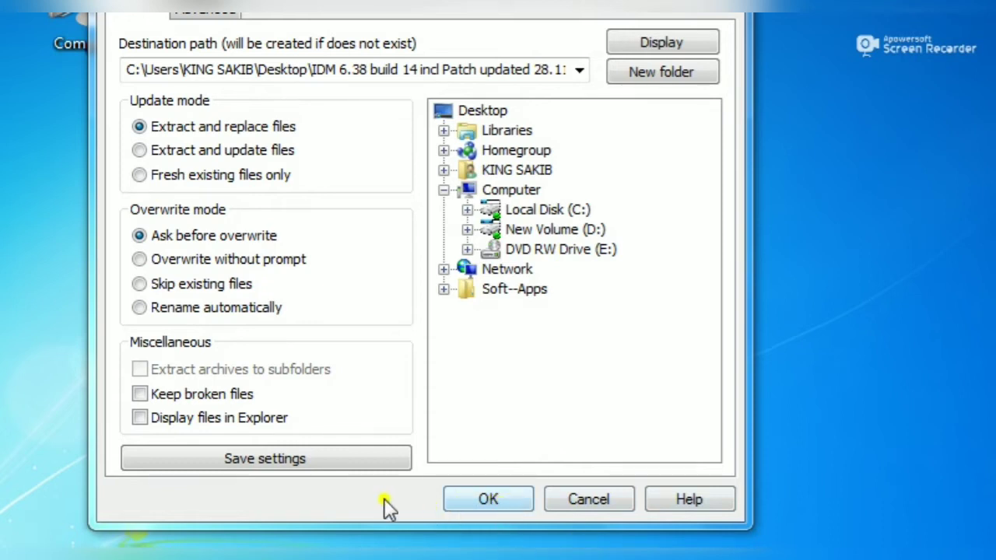
click(506, 492)
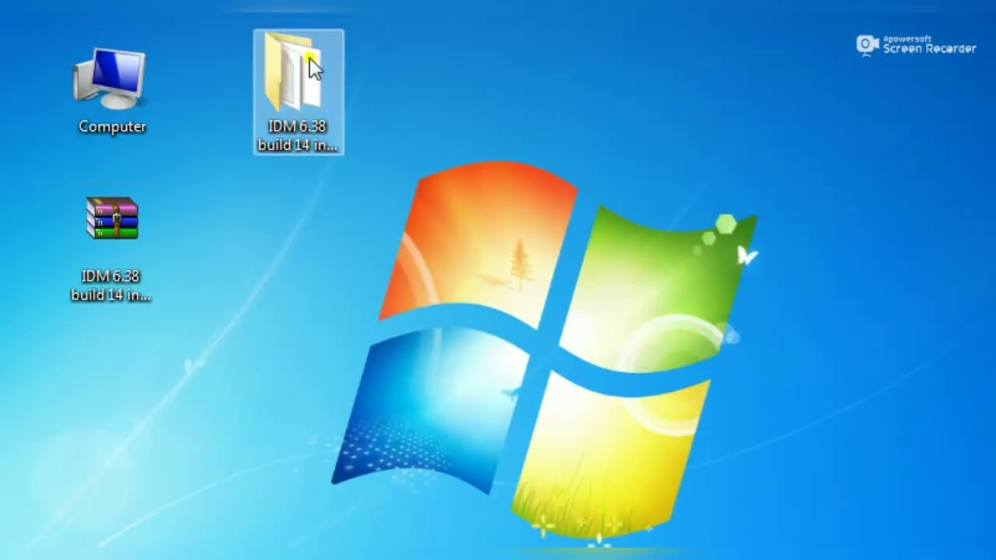
drag(318, 98, 277, 117)
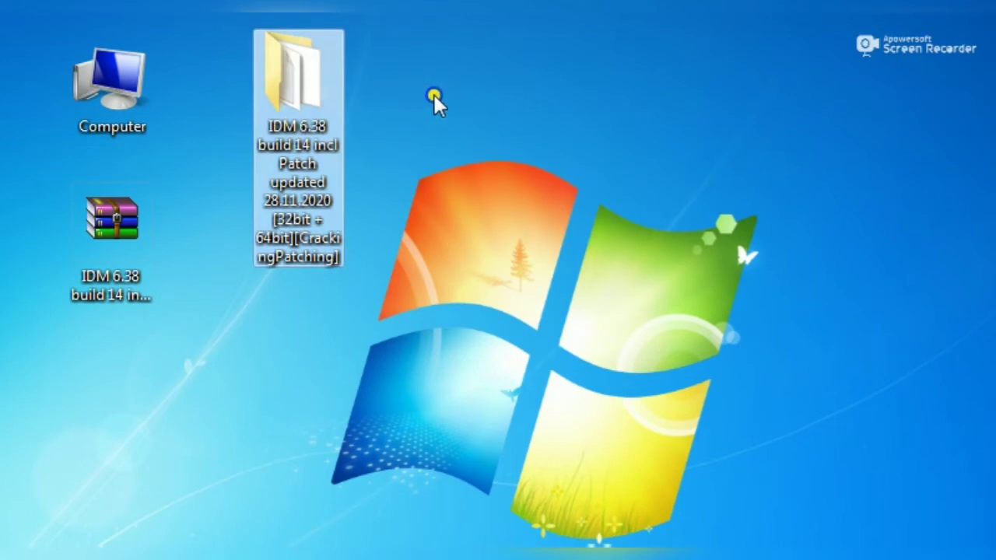
right_click(435, 94)
click(501, 164)
right_click(479, 134)
click(511, 204)
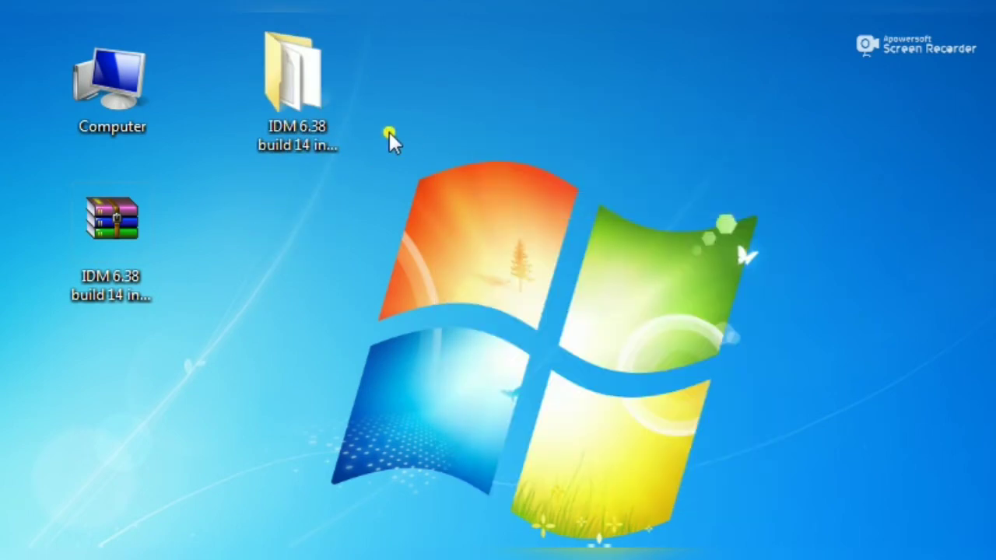
Step: Open the extracted IDM 6.38 build 14 folder and move its window so that the whole file list is in view
double_click(305, 91)
click(312, 83)
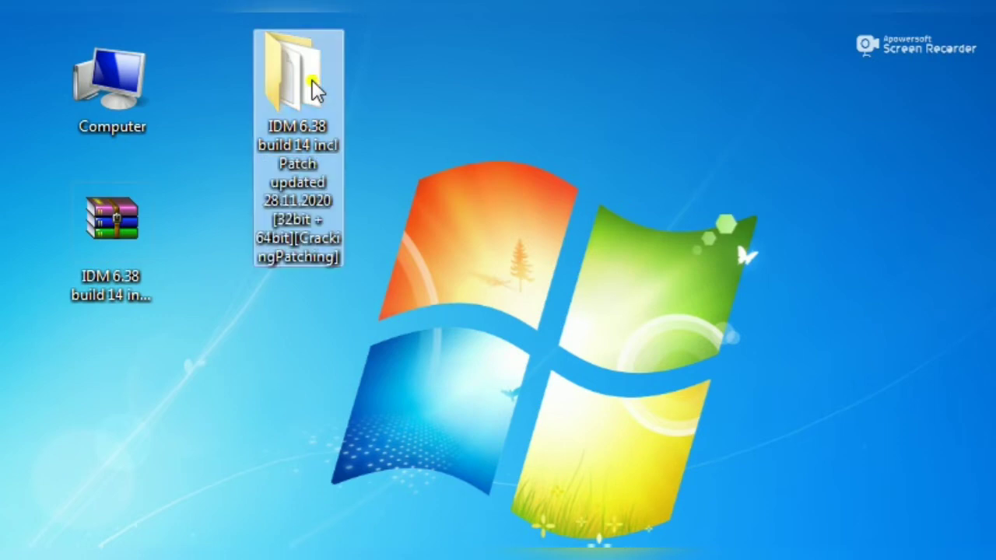
right_click(314, 87)
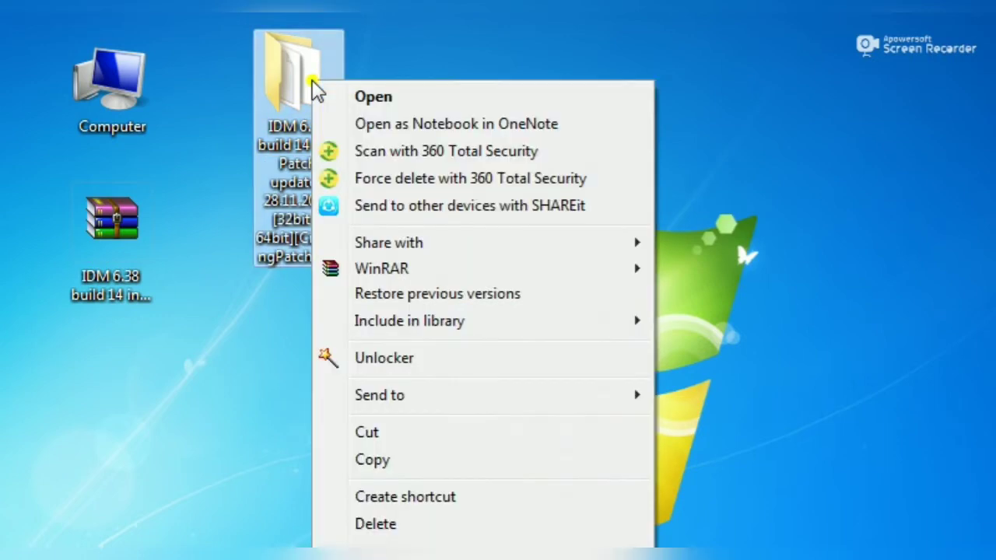
click(405, 97)
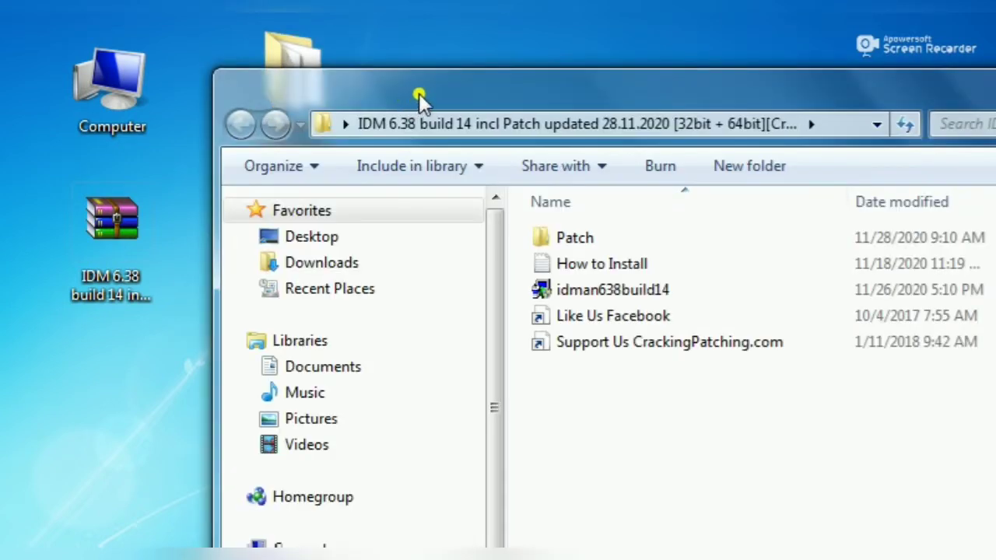
drag(419, 100, 216, 47)
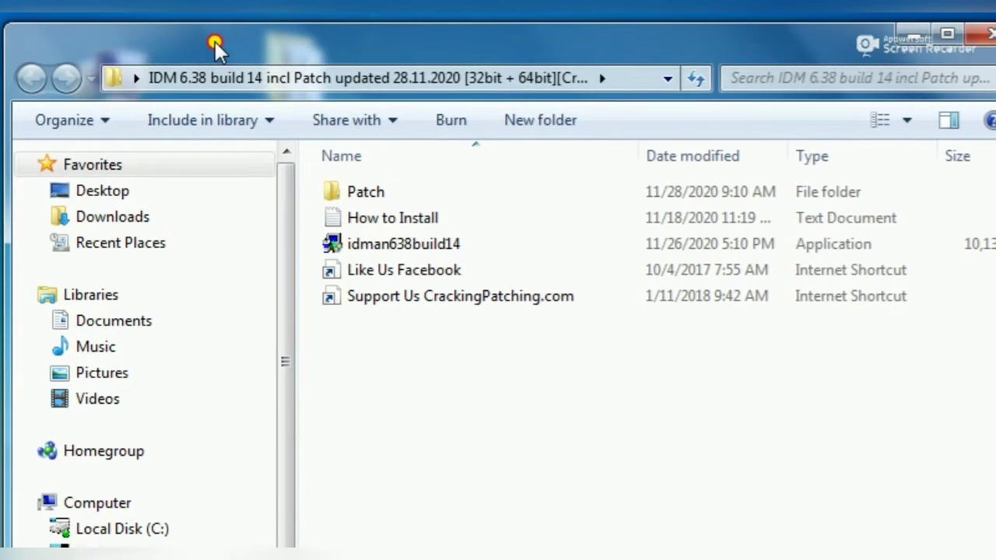
drag(444, 366, 438, 205)
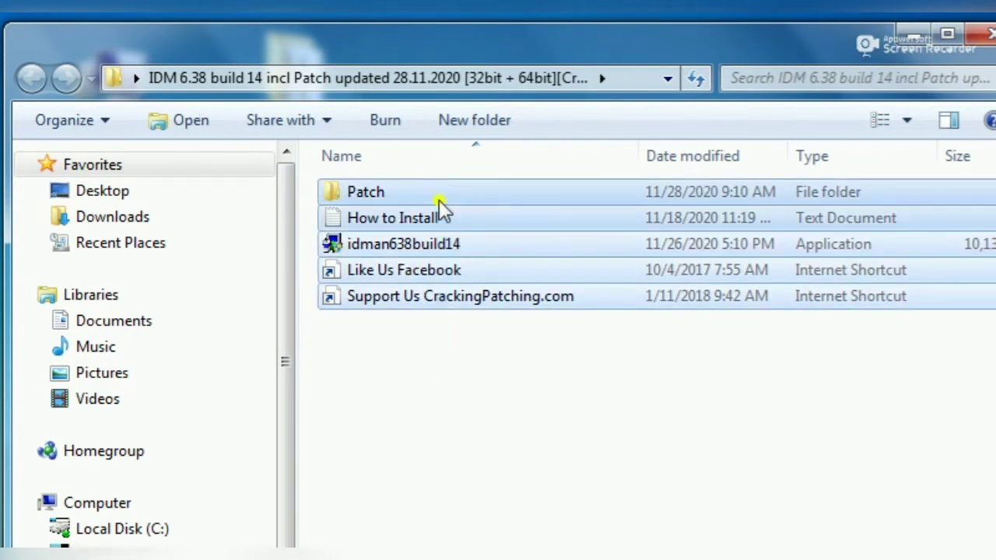
right_click(433, 372)
mouse_move(477, 446)
click(483, 468)
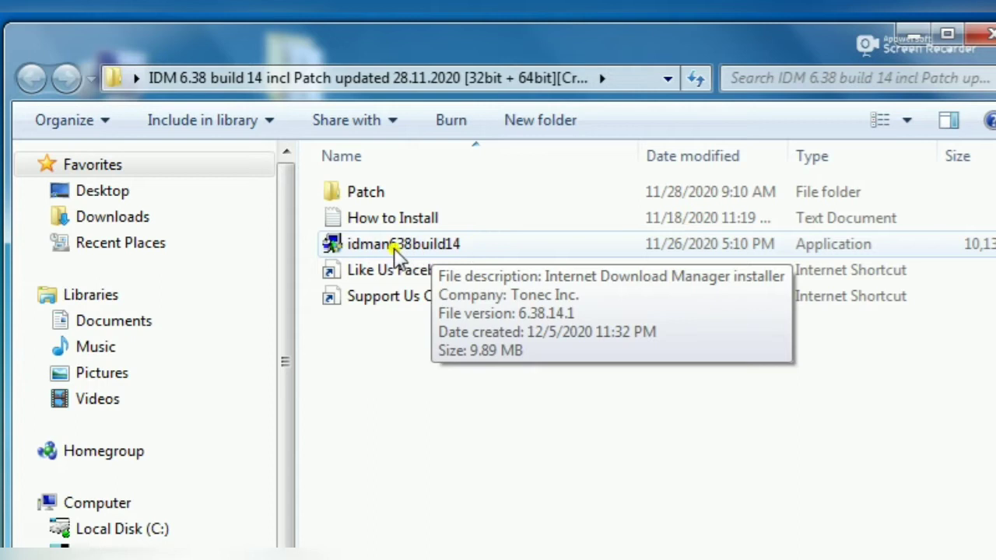
Step: Launch the idman638build14 installer and continue past the wizard's welcome page
click(473, 248)
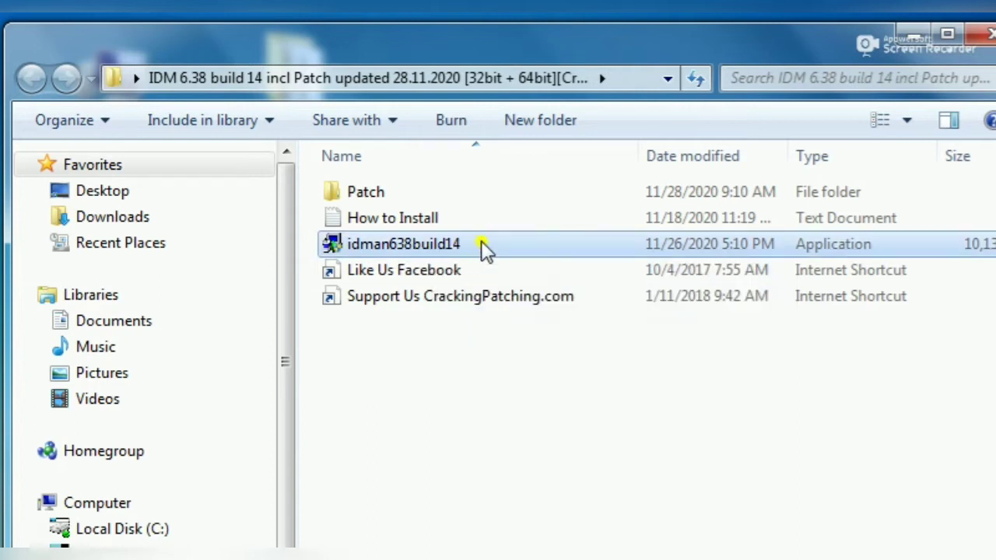
right_click(498, 249)
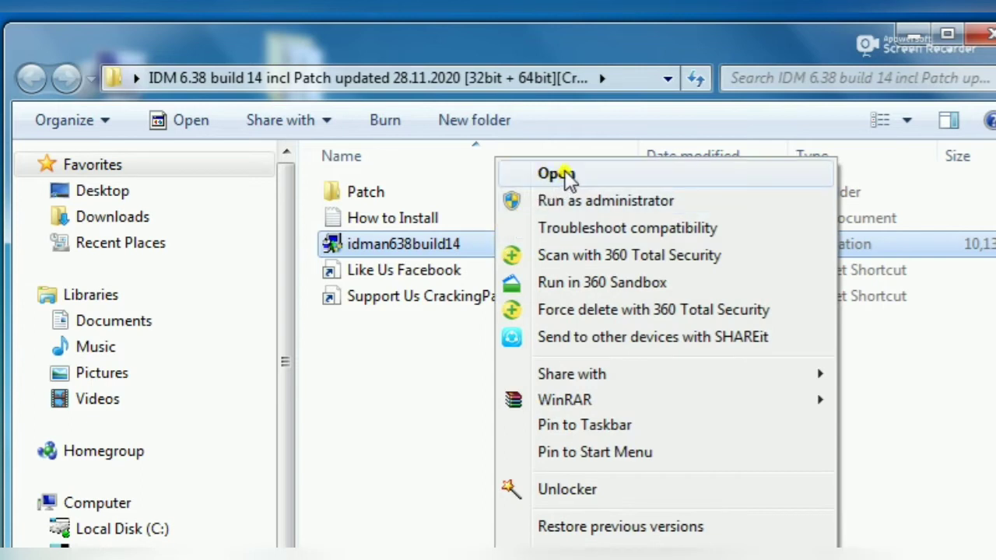
click(562, 175)
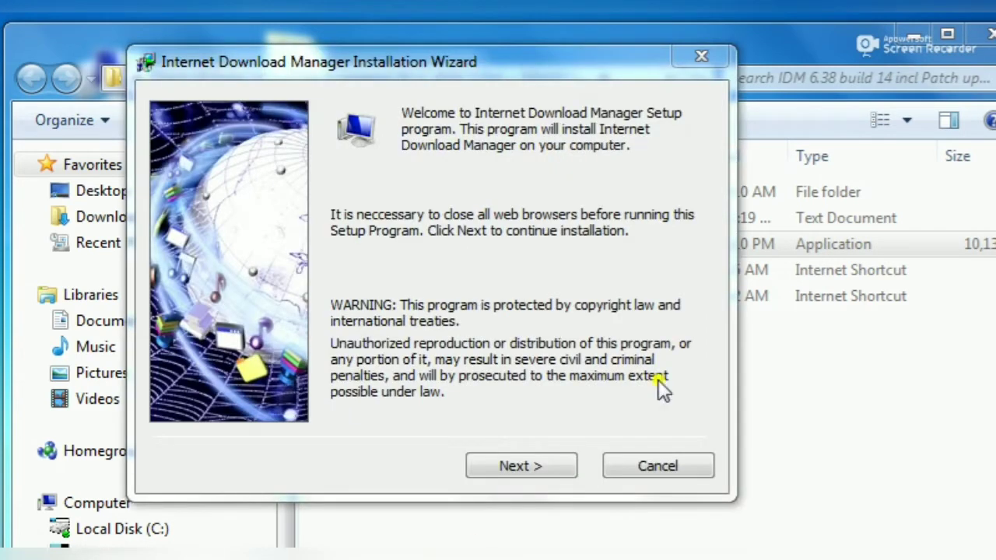
drag(498, 68, 532, 87)
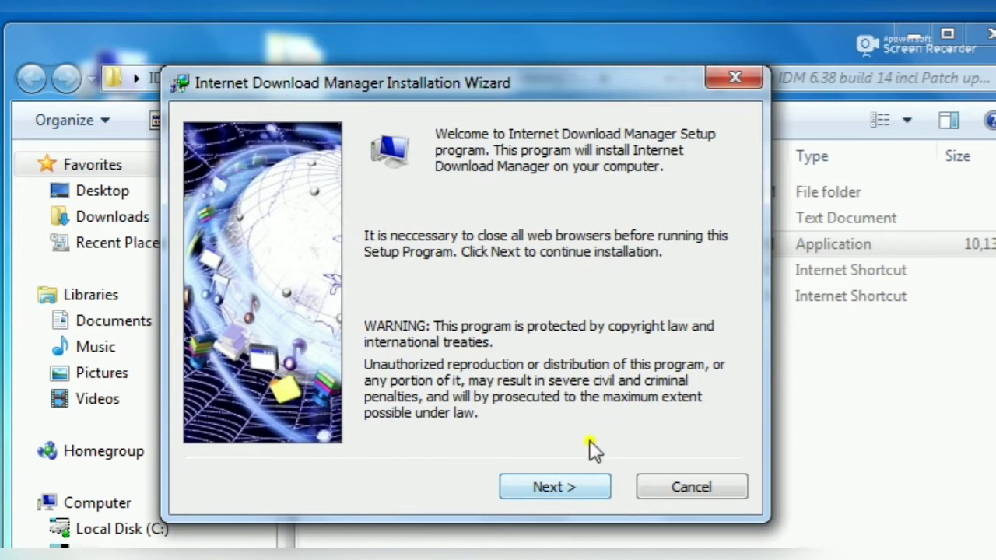
click(593, 482)
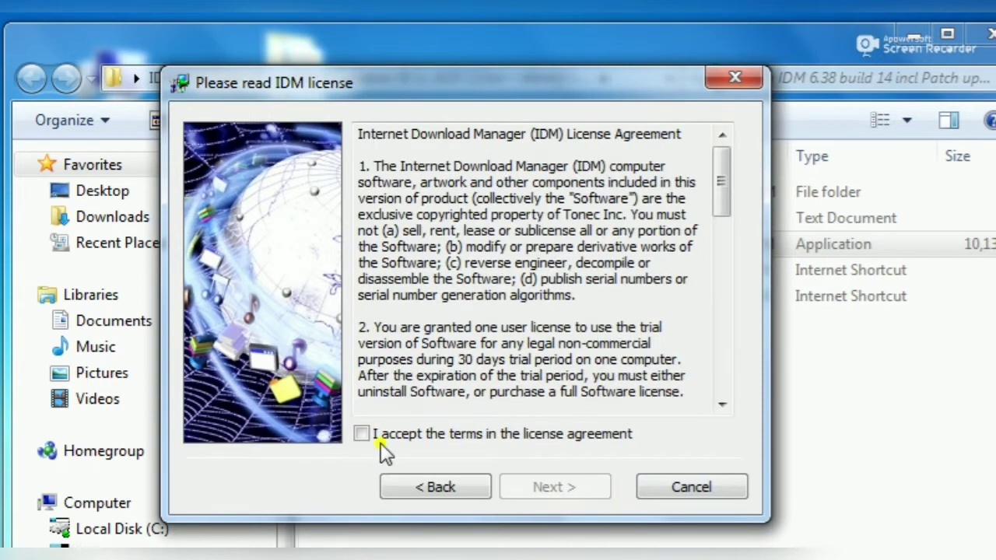
Step: Go through the IDM license agreement to its end, accept its terms and continue
drag(360, 402, 359, 420)
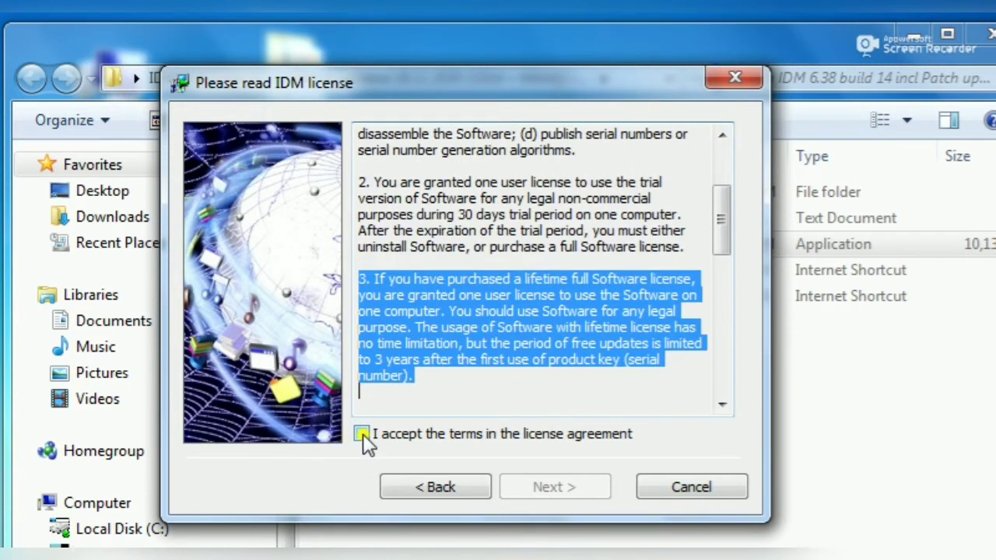
drag(724, 235, 731, 407)
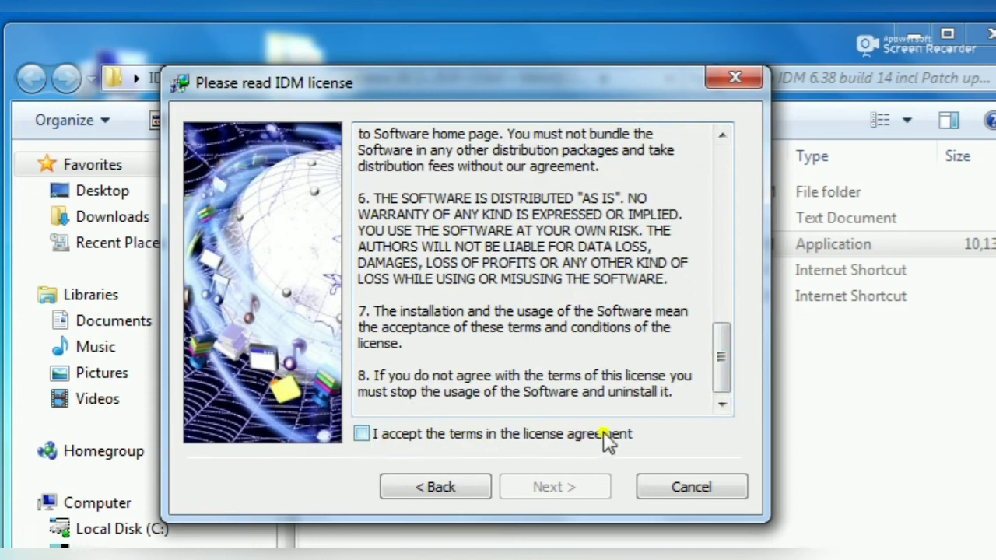
click(362, 433)
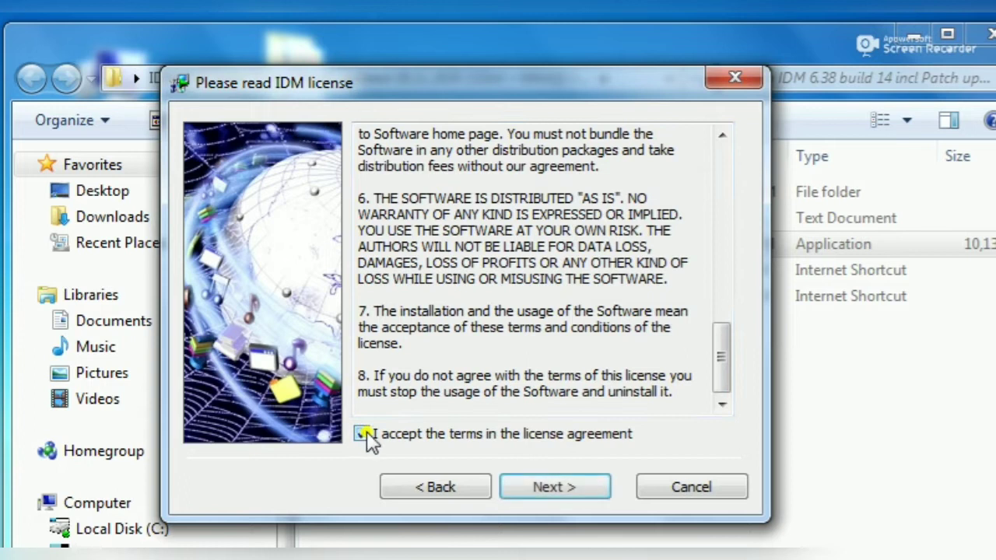
click(590, 489)
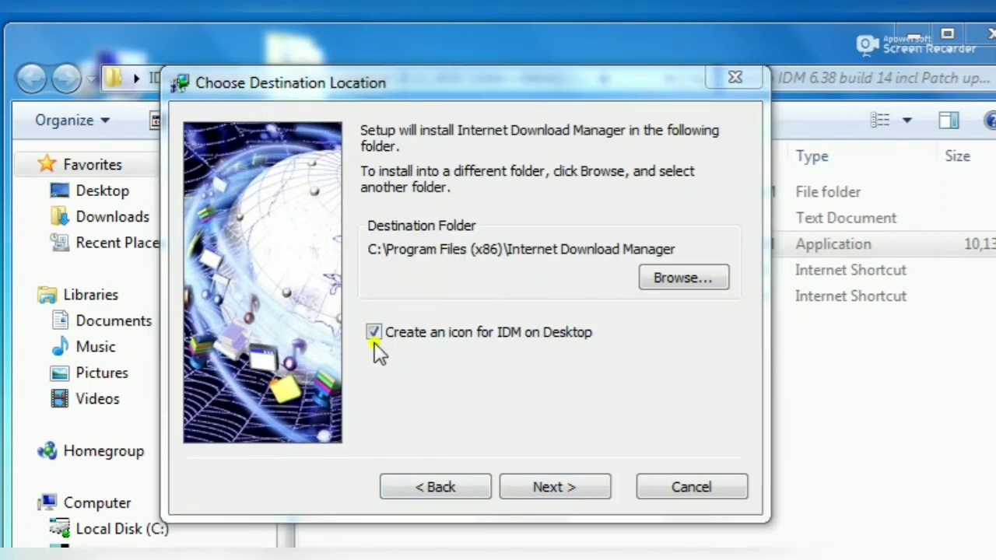
Step: Install Internet Download Manager in C:\Program Files (x86)\Internet Download Manager with the desktop icon option enabled, and finish the wizard
click(374, 336)
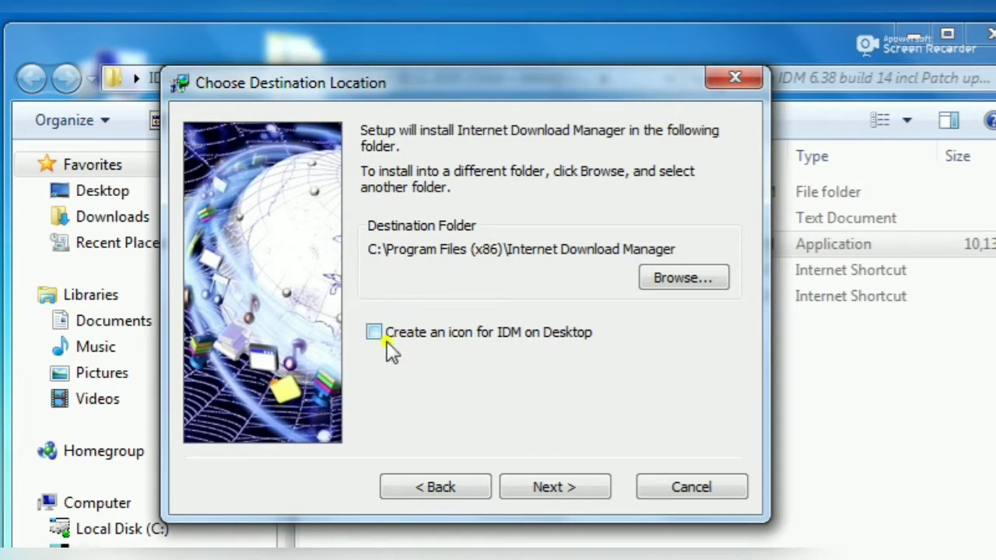
click(374, 333)
click(585, 485)
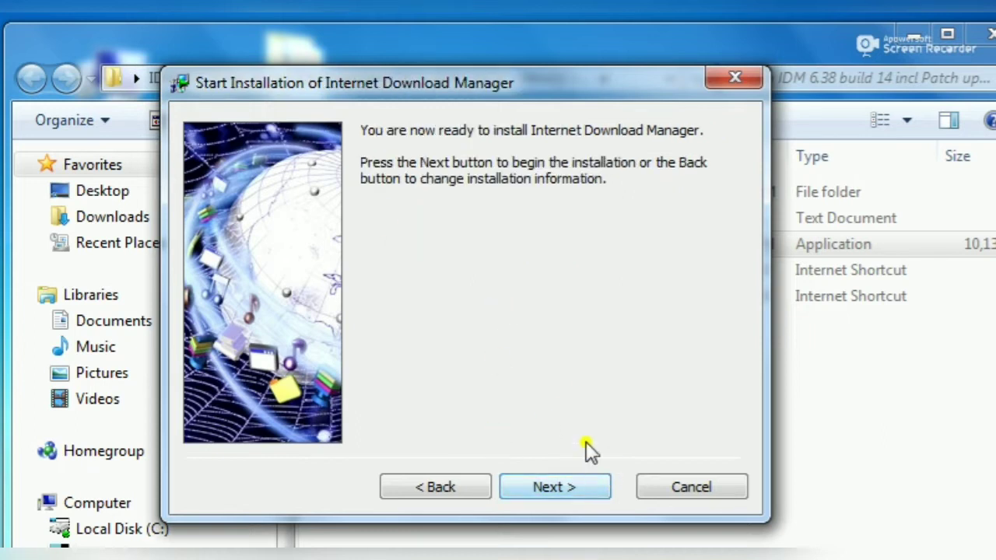
click(591, 492)
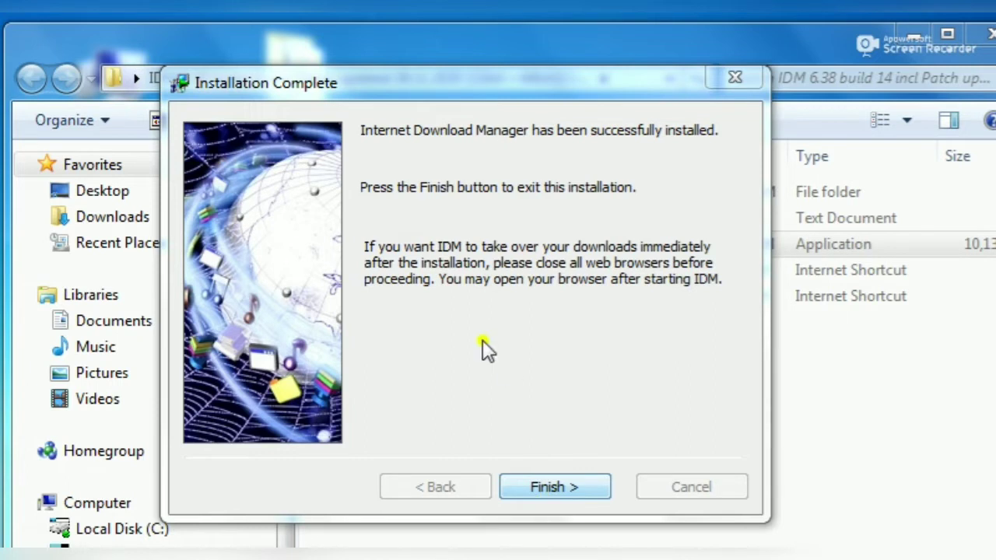
click(555, 492)
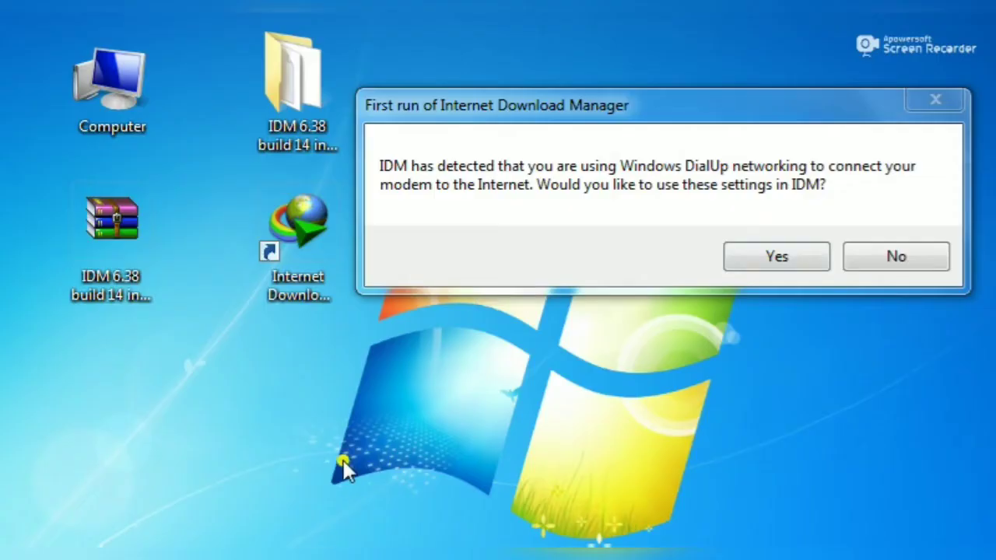
Step: Accept the Windows DialUp networking settings for IDM and close the Dial Up / VPN configuration, leaving the VPNMaster connection selected
drag(290, 295, 284, 248)
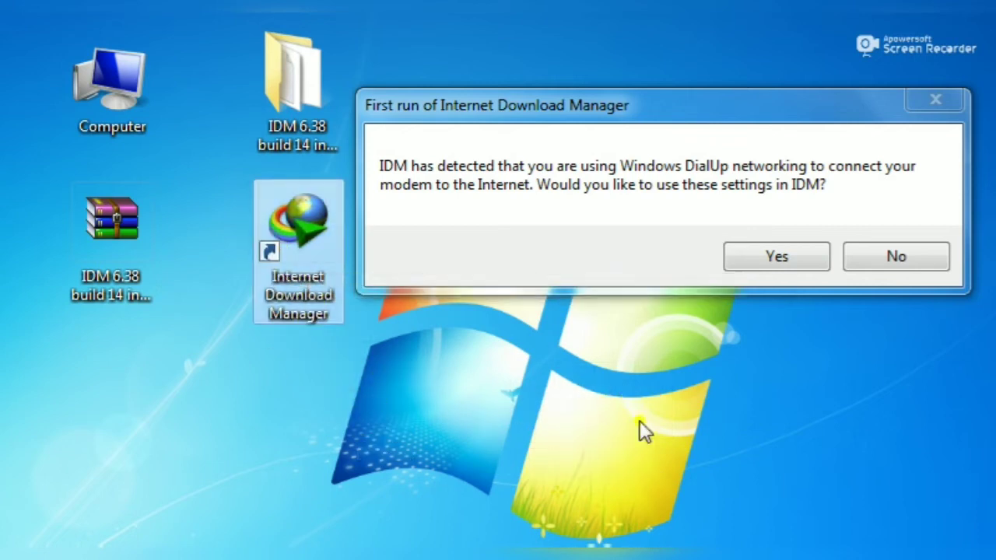
drag(559, 117, 557, 155)
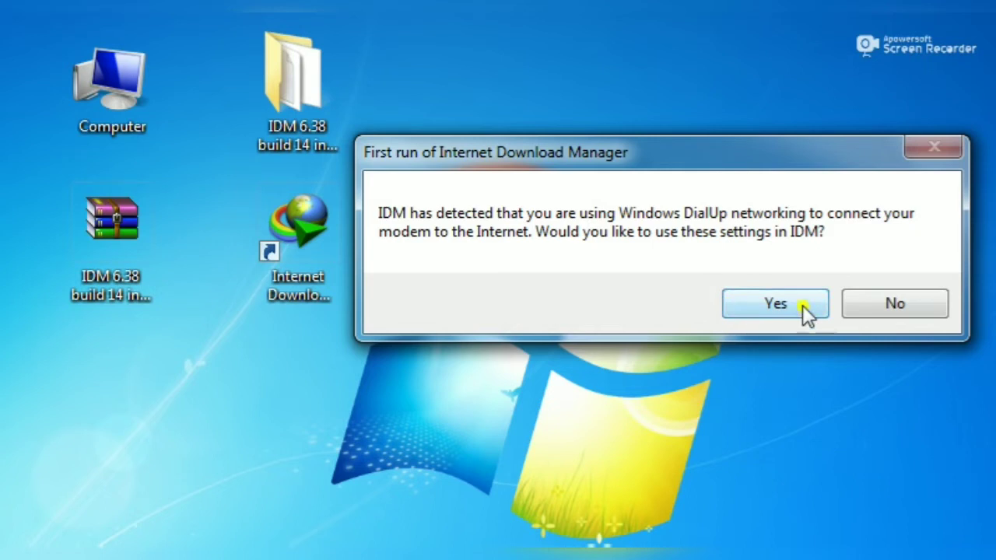
click(779, 303)
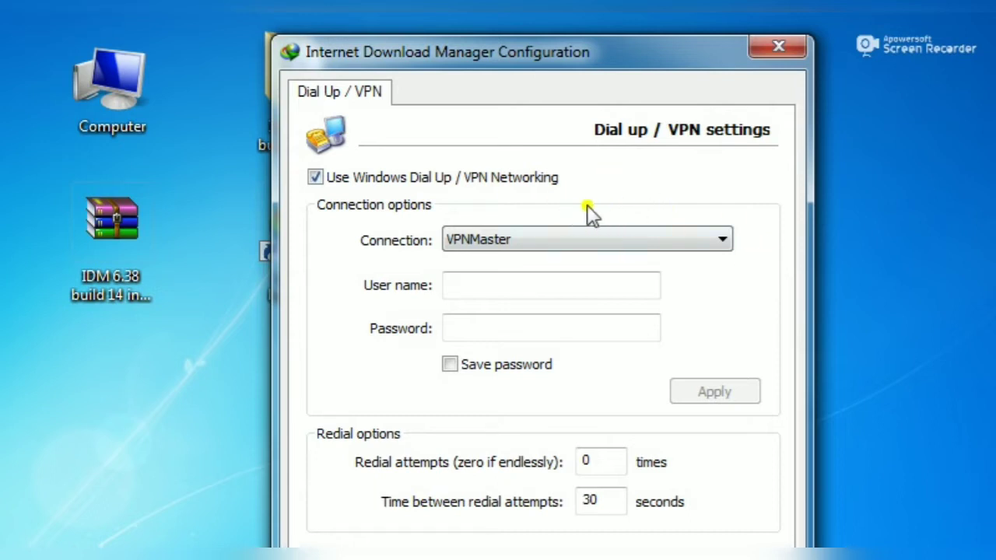
drag(605, 68, 701, 94)
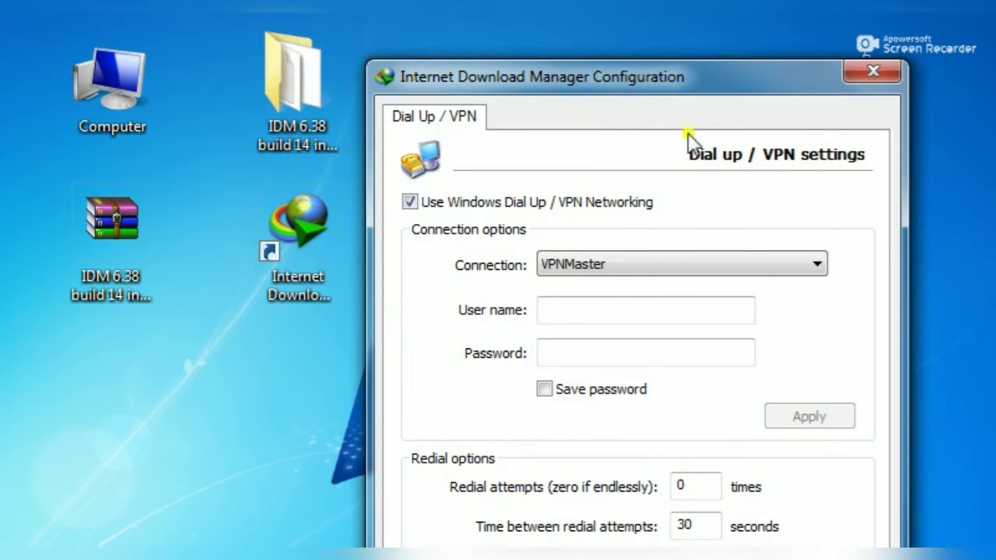
click(819, 266)
click(821, 269)
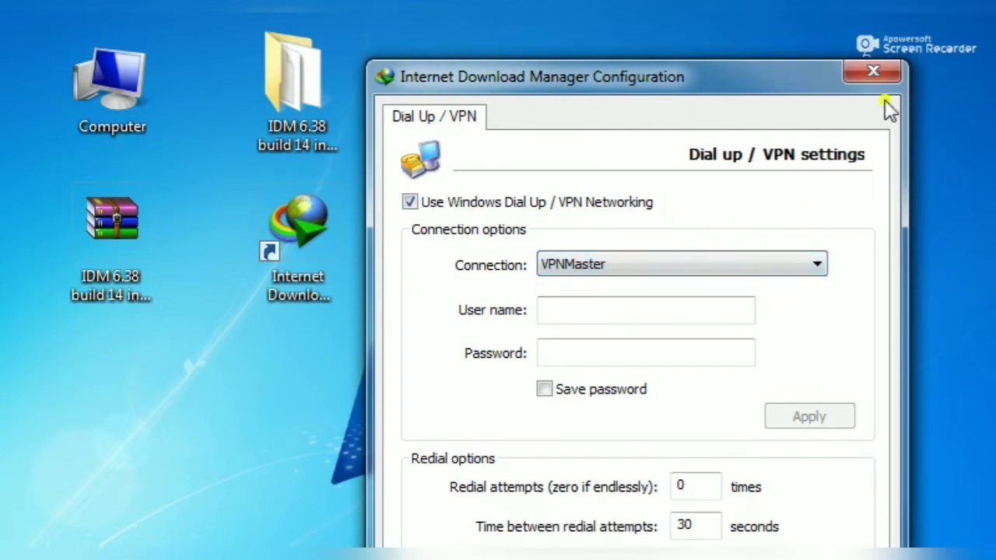
click(876, 73)
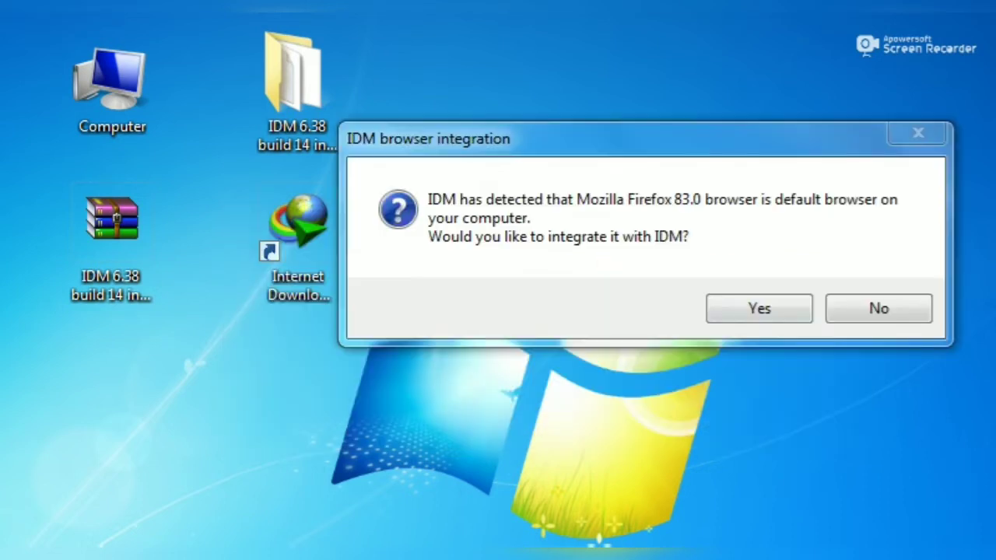
Step: Agree to integrate Mozilla Firefox with IDM, acknowledge the extension installation notice and refresh the desktop
click(797, 308)
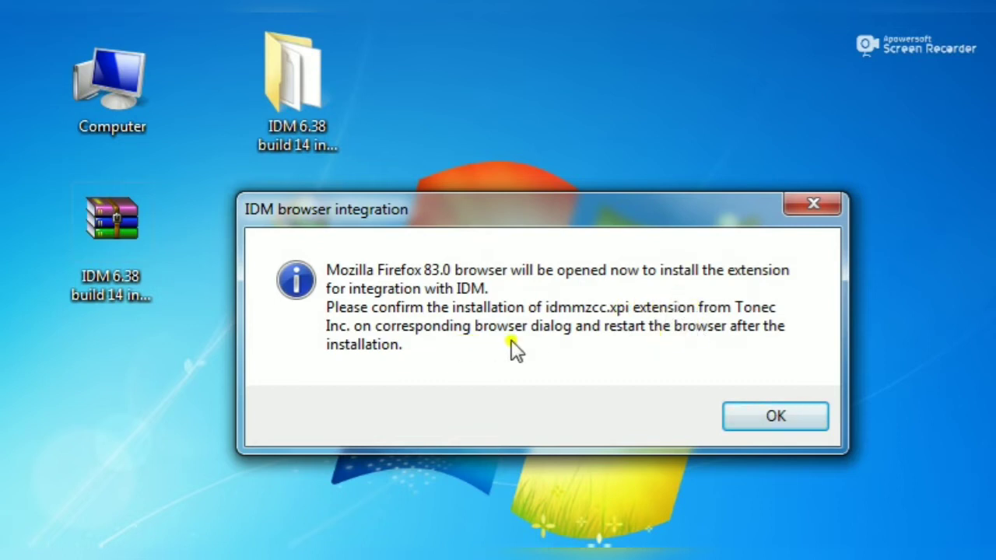
click(776, 419)
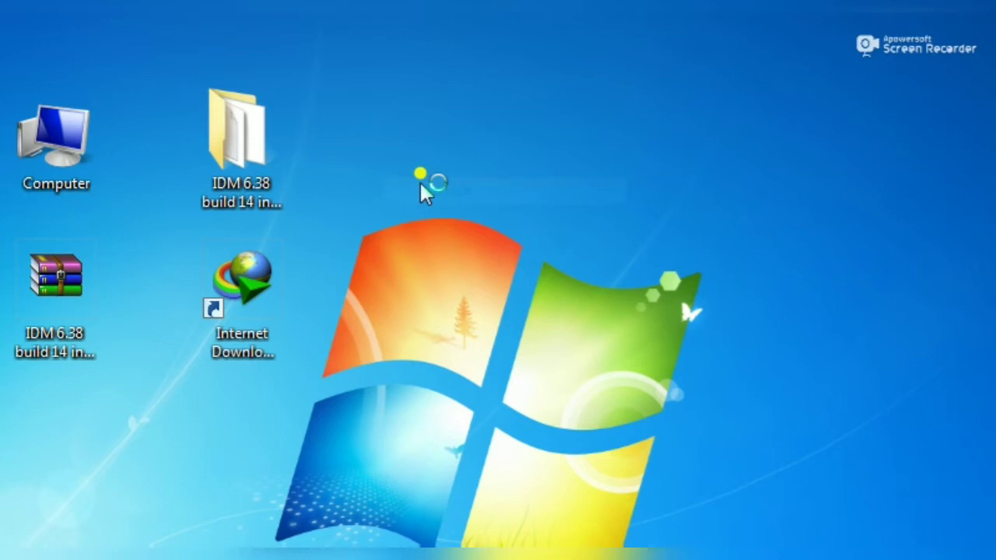
right_click(420, 179)
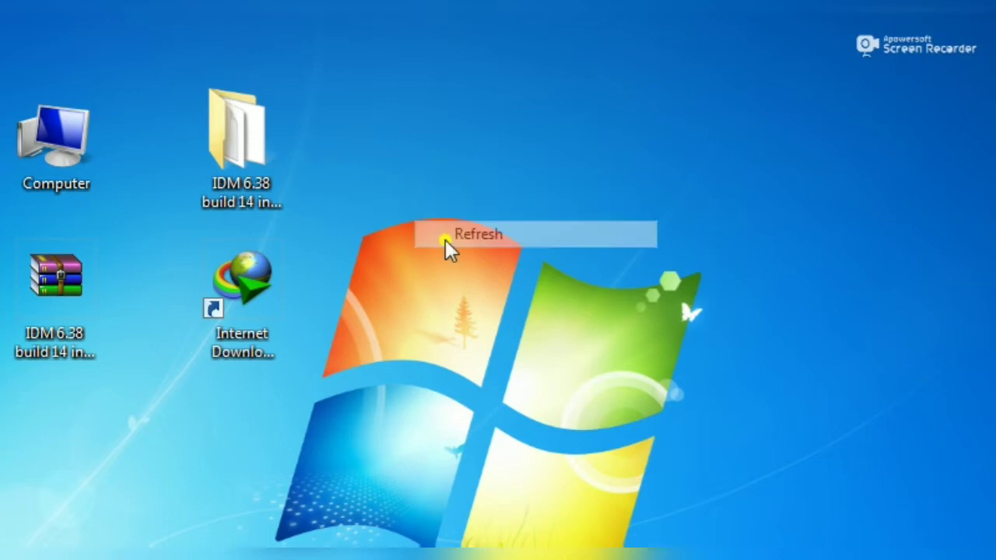
click(446, 240)
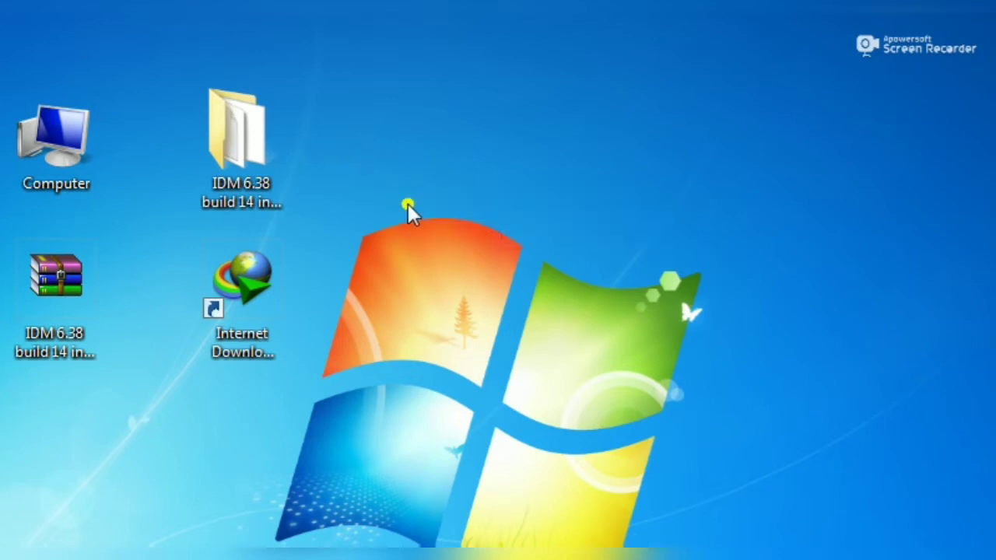
Step: Open the extracted IDM 6.38 build 14 folder from the desktop and go into its Patch subfolder
click(263, 123)
right_click(262, 123)
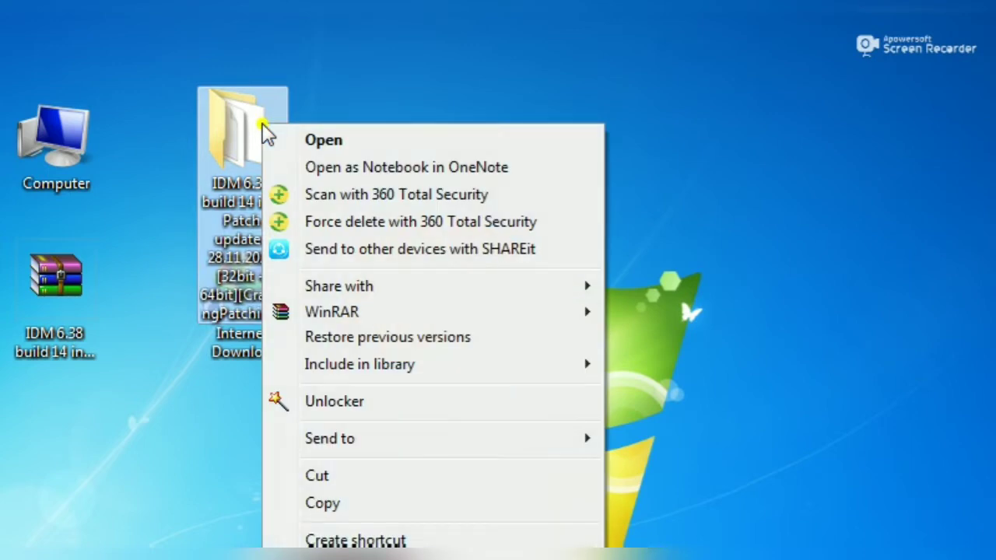
click(377, 140)
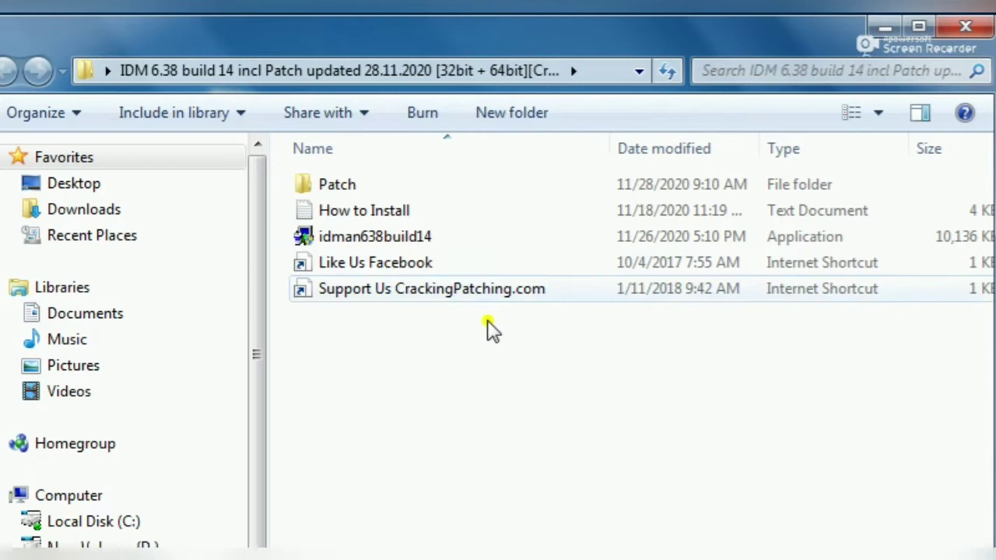
click(387, 241)
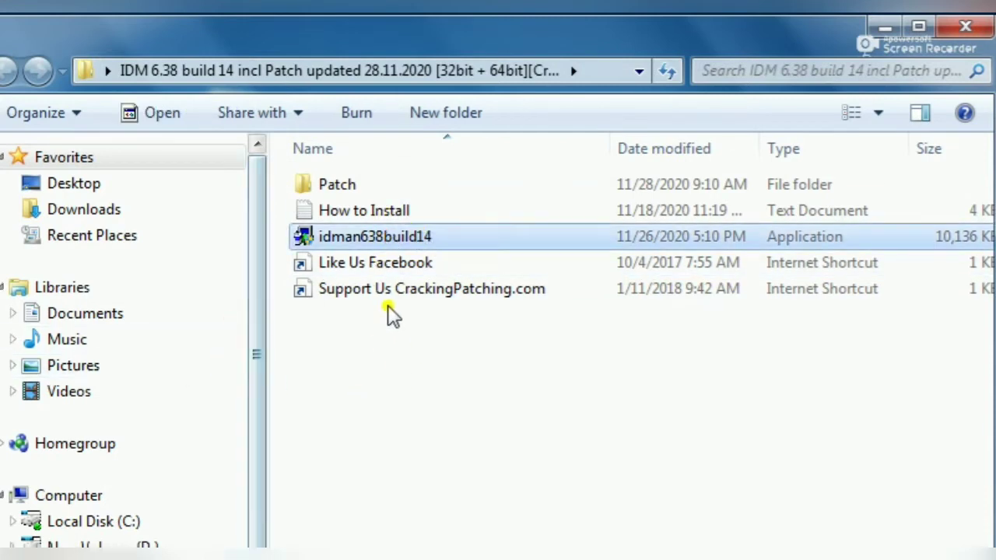
click(360, 187)
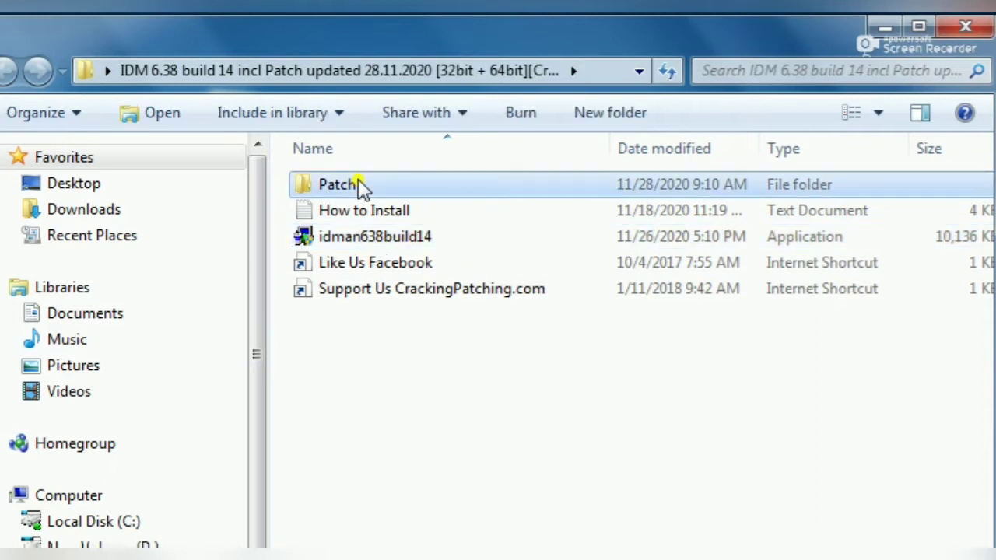
mouse_move(342, 192)
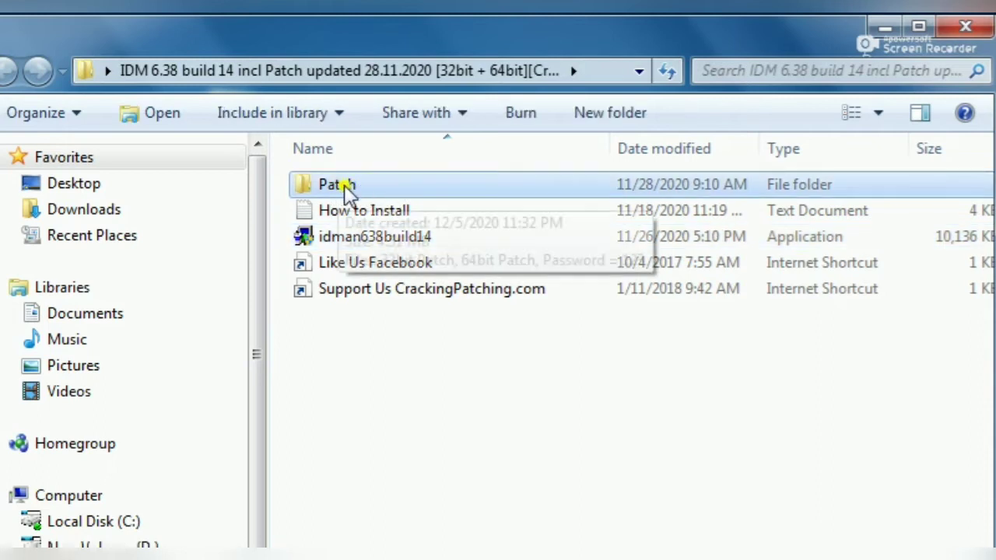
right_click(389, 184)
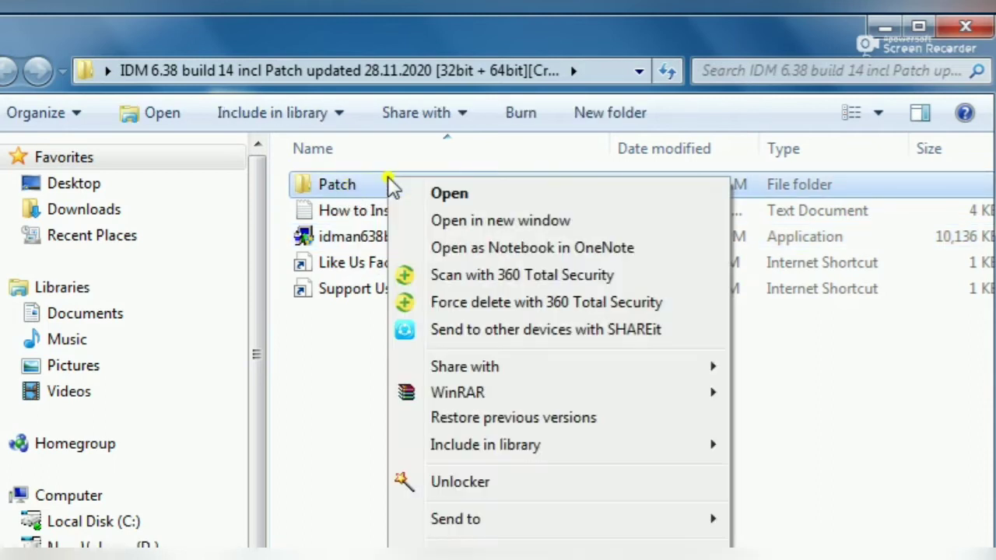
click(440, 195)
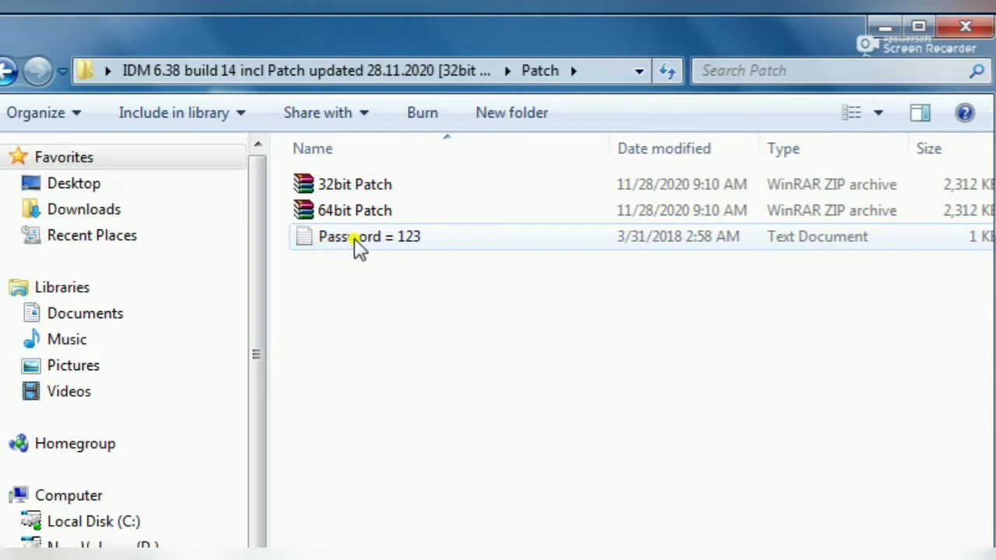
Step: Extract the 64bit Patch archive with WinRAR into a 64bit Patch folder inside the Patch folder
mouse_move(352, 242)
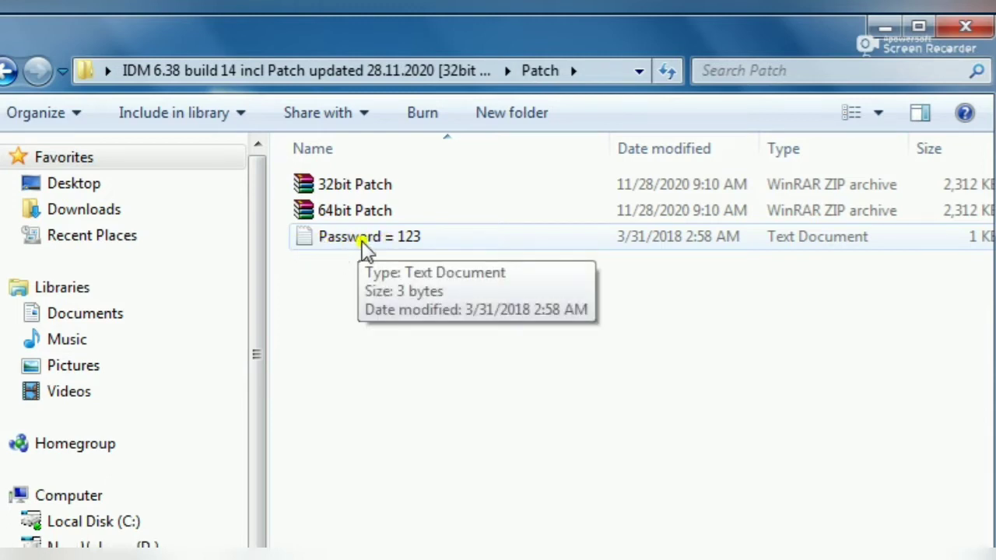
click(392, 246)
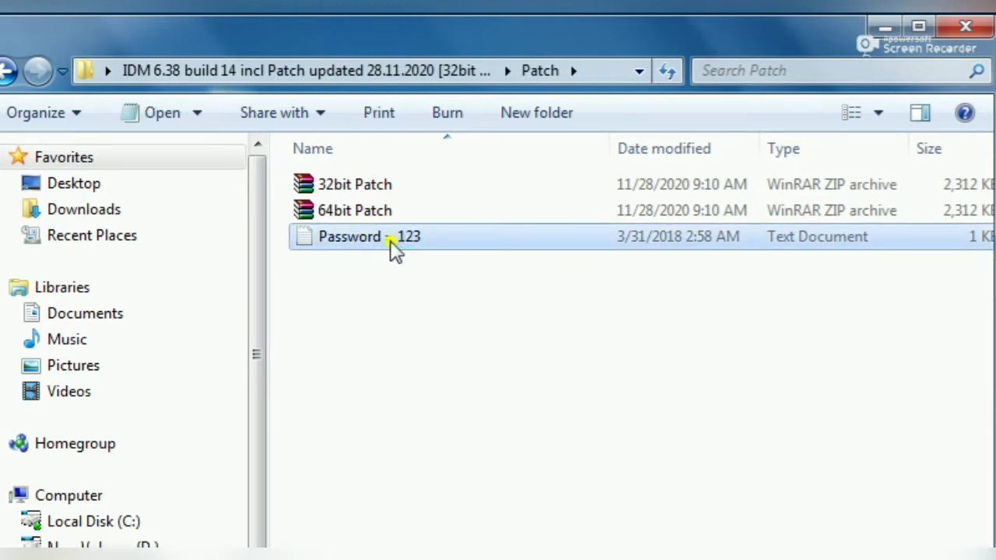
click(399, 216)
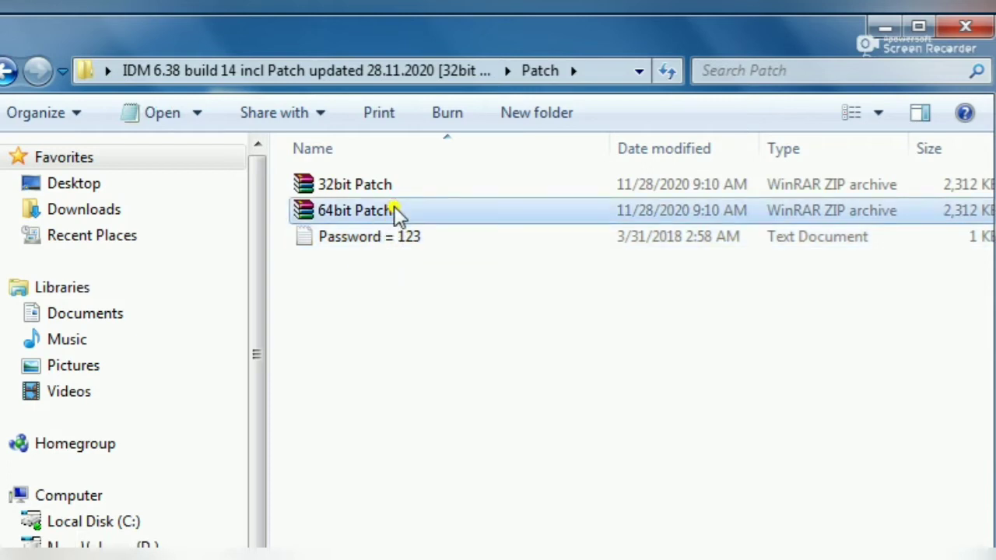
click(414, 191)
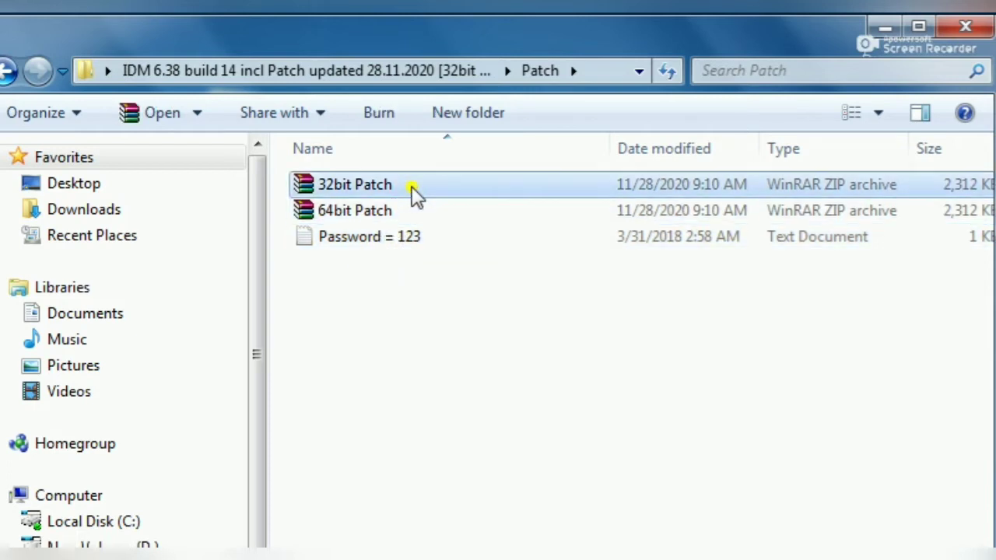
click(407, 213)
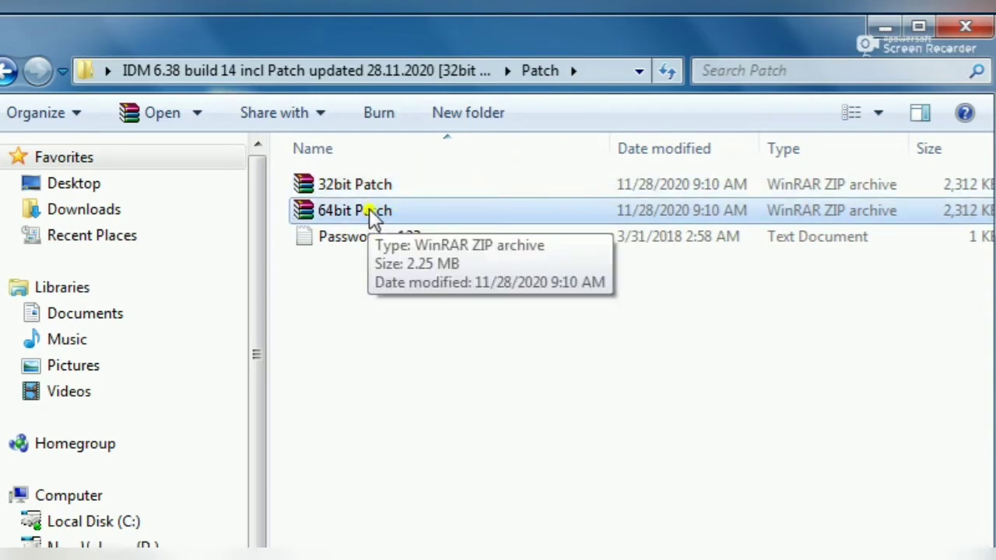
right_click(372, 212)
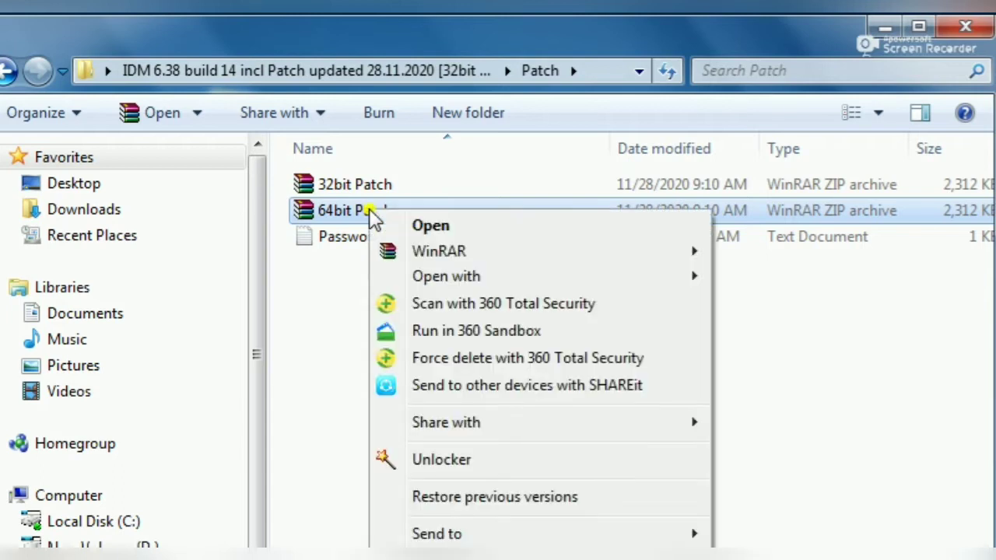
mouse_move(484, 249)
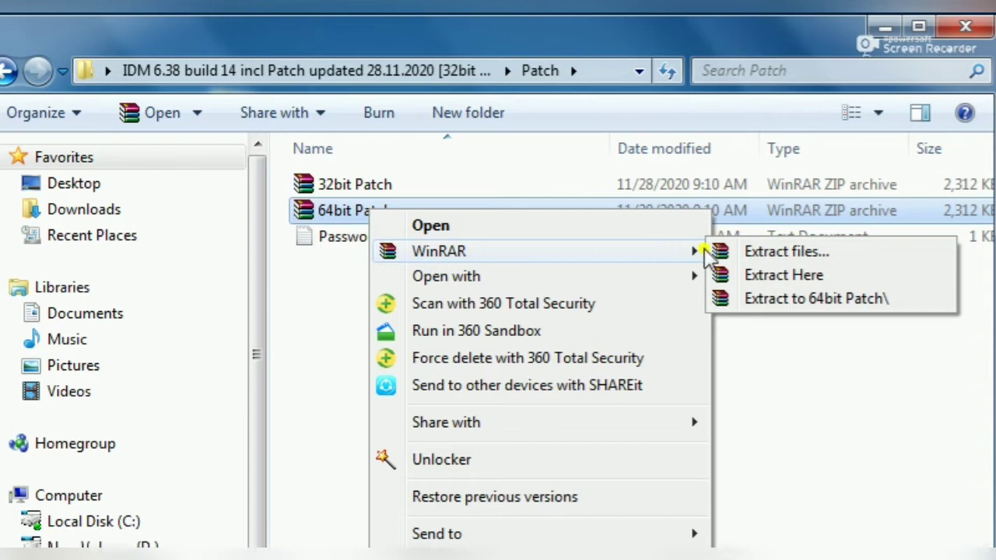
click(776, 252)
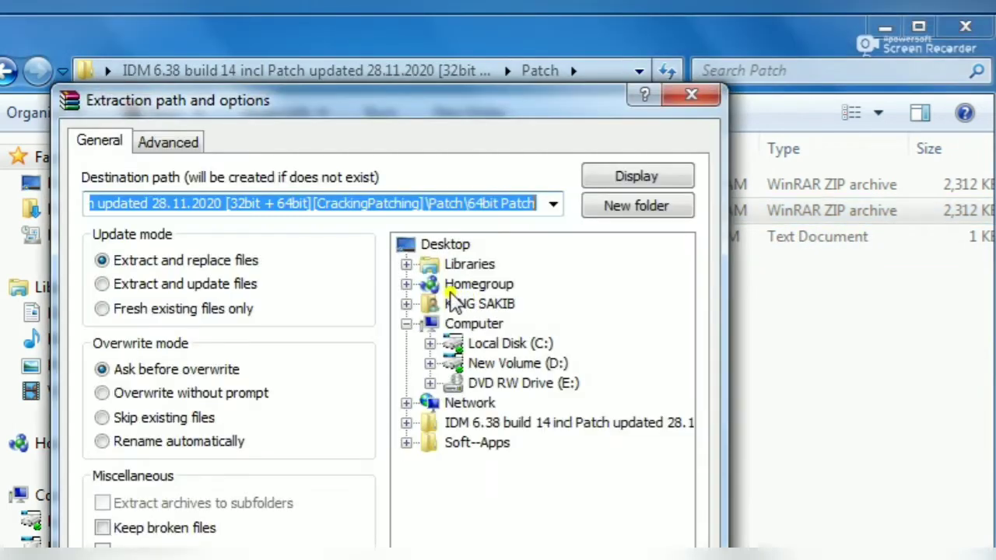
drag(476, 100, 446, 0)
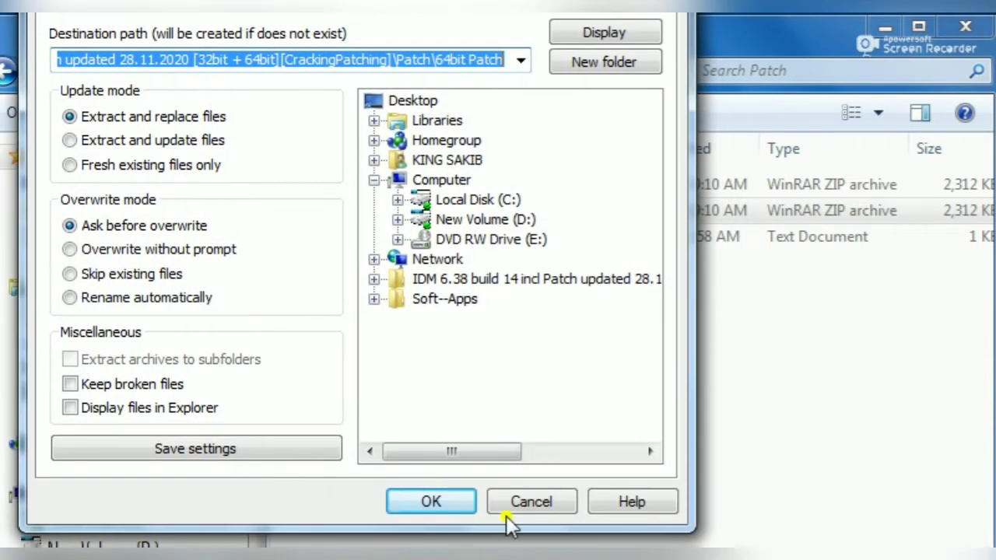
click(440, 502)
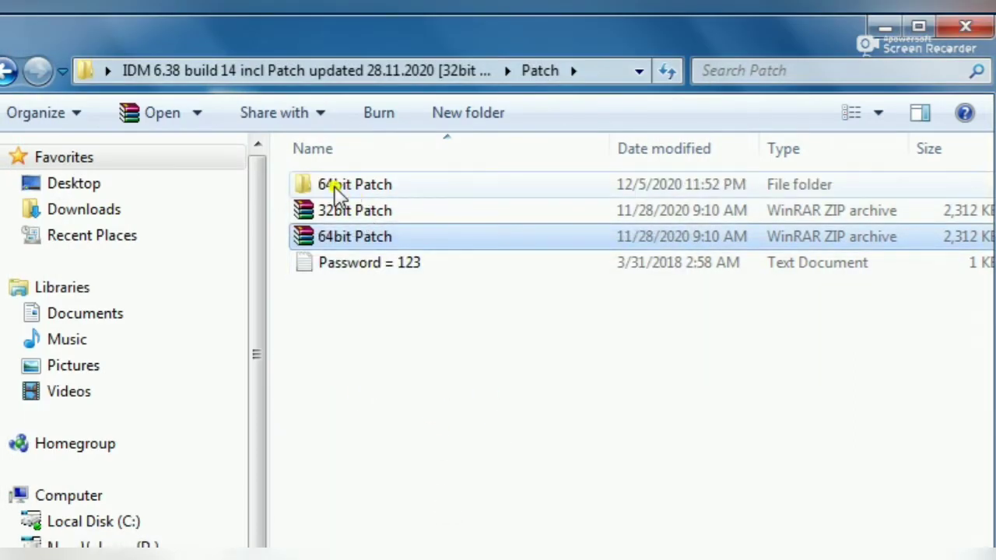
Step: Open the extracted 64bit Patch folder
click(363, 187)
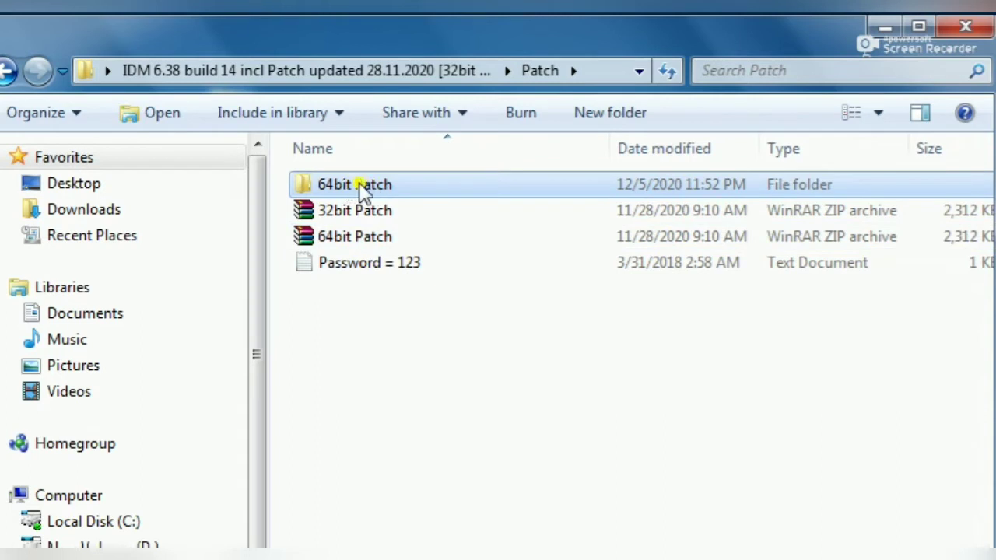
right_click(421, 191)
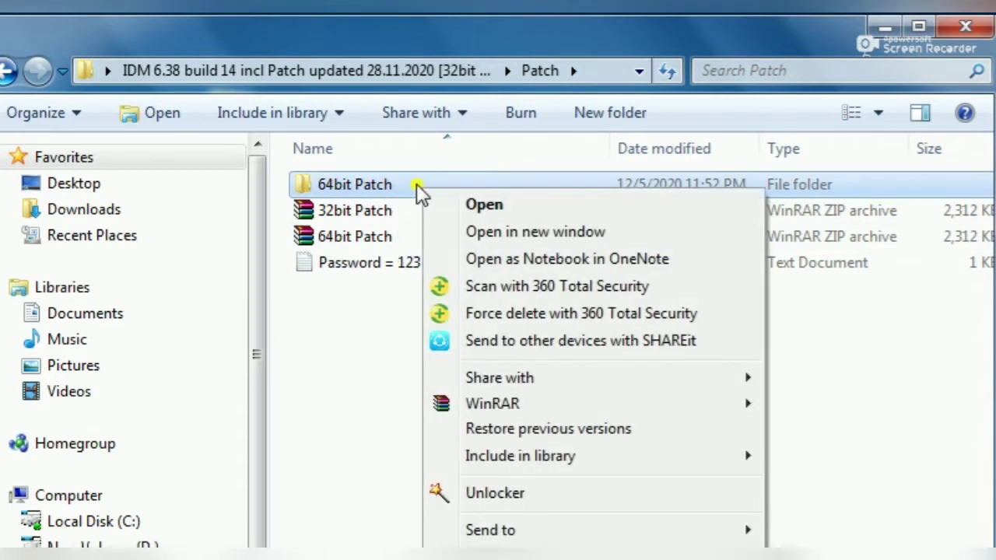
click(501, 205)
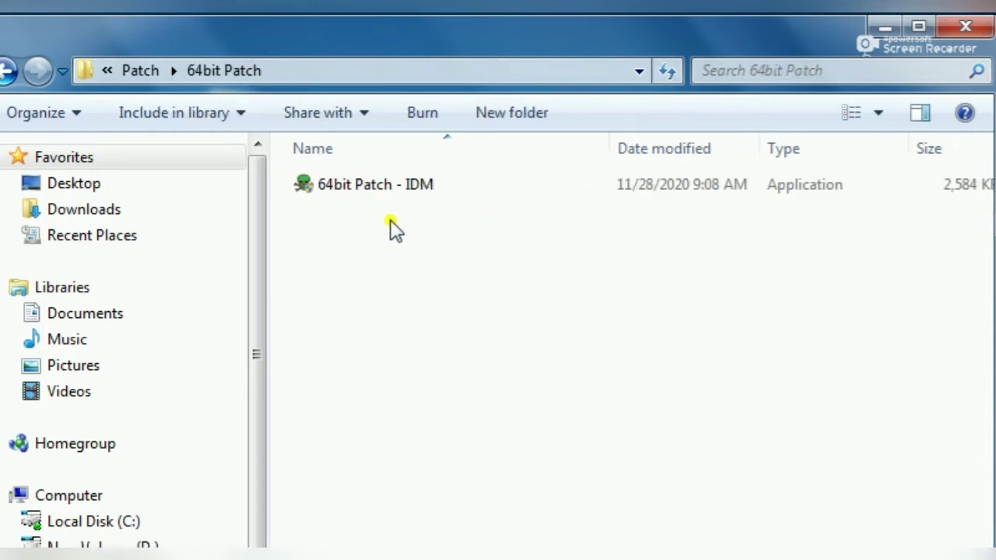
Step: Refresh the folder contents and open the 64bit Patch - IDM application
click(427, 187)
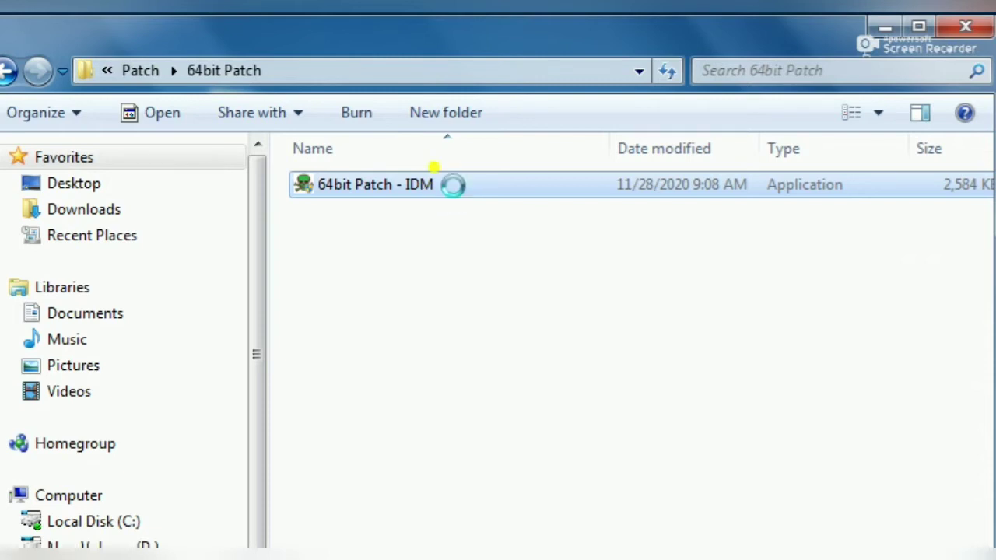
right_click(454, 187)
click(389, 252)
right_click(389, 247)
click(432, 341)
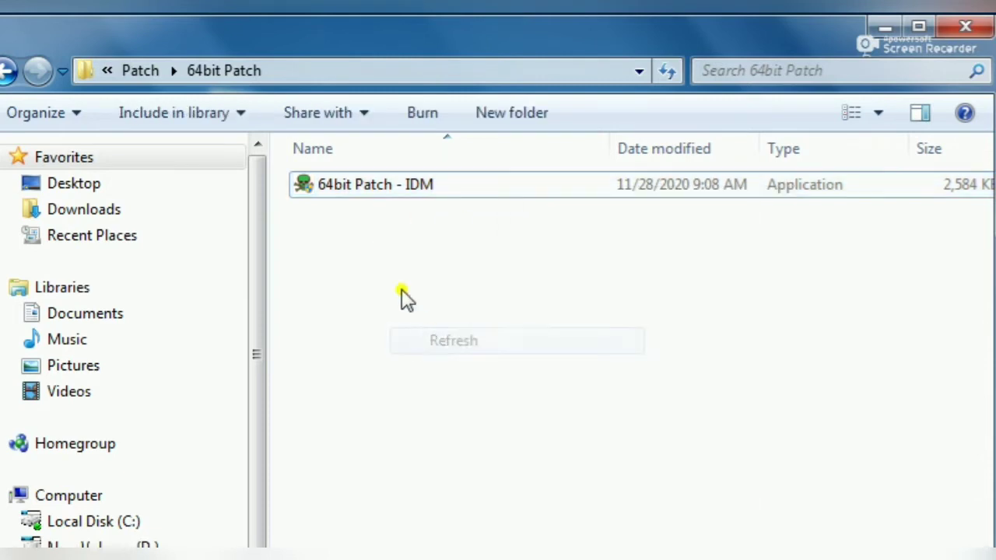
click(467, 190)
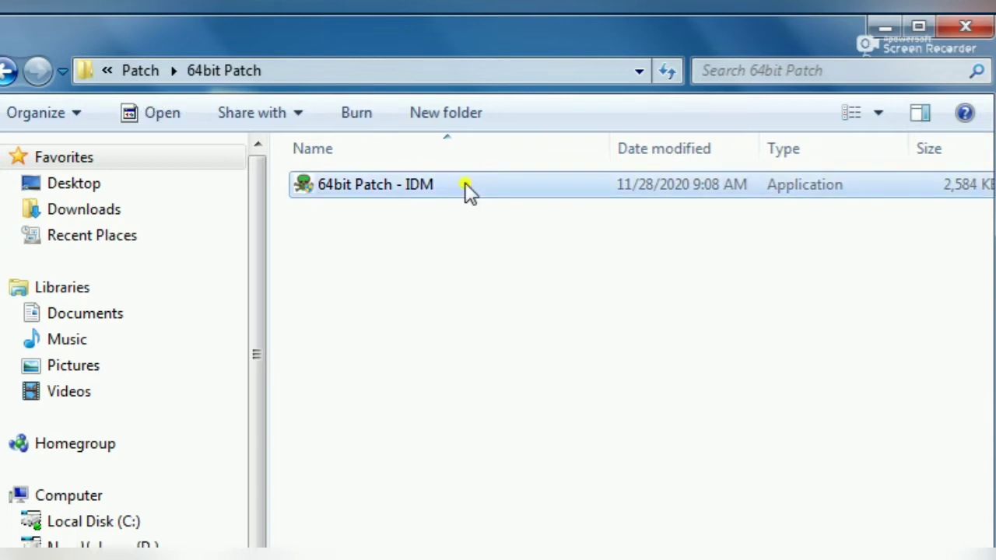
right_click(467, 190)
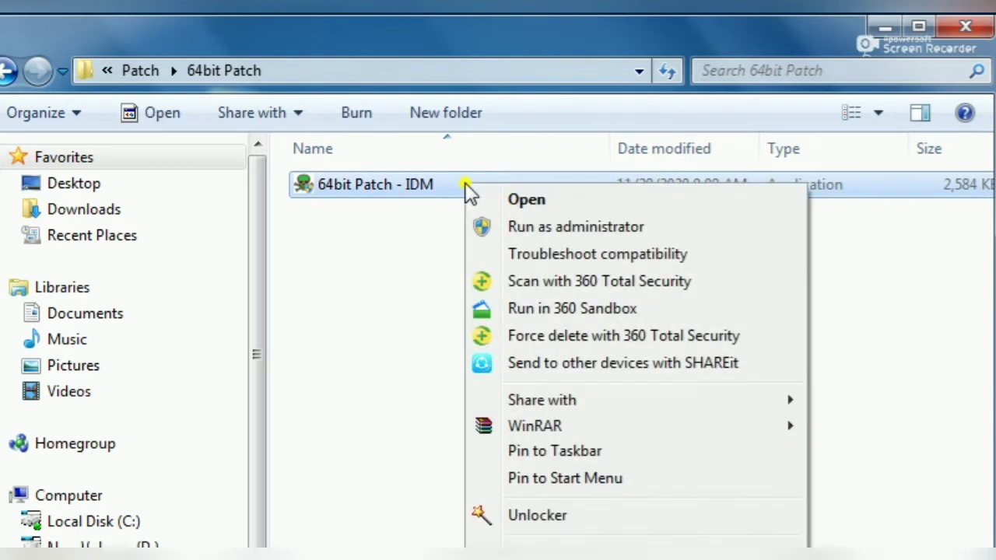
click(574, 202)
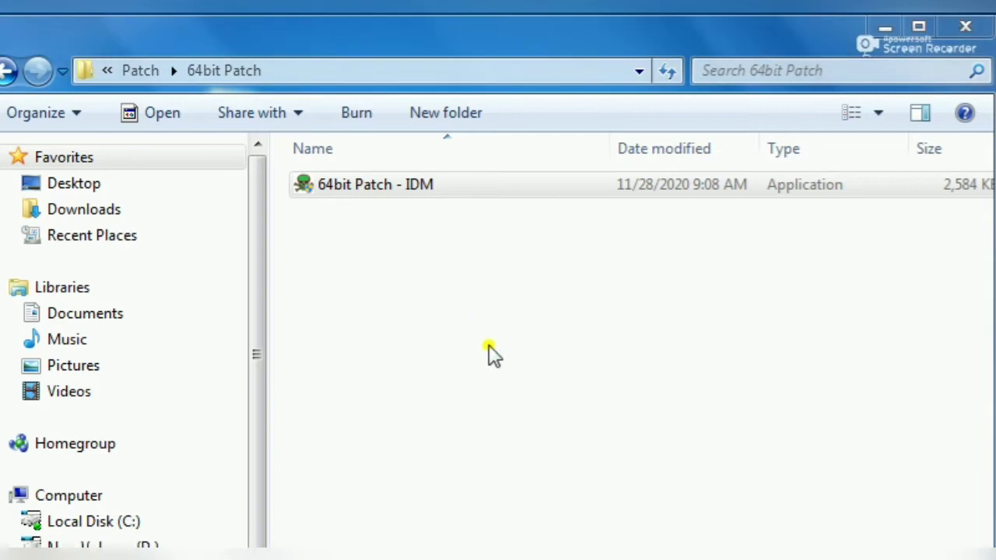
Step: Accept the patch licence agreement, install IDM 6.38 build 14 into C:\Program Files (x86)\Internet Download Manager and finish the setup wizard
drag(457, 162, 333, 55)
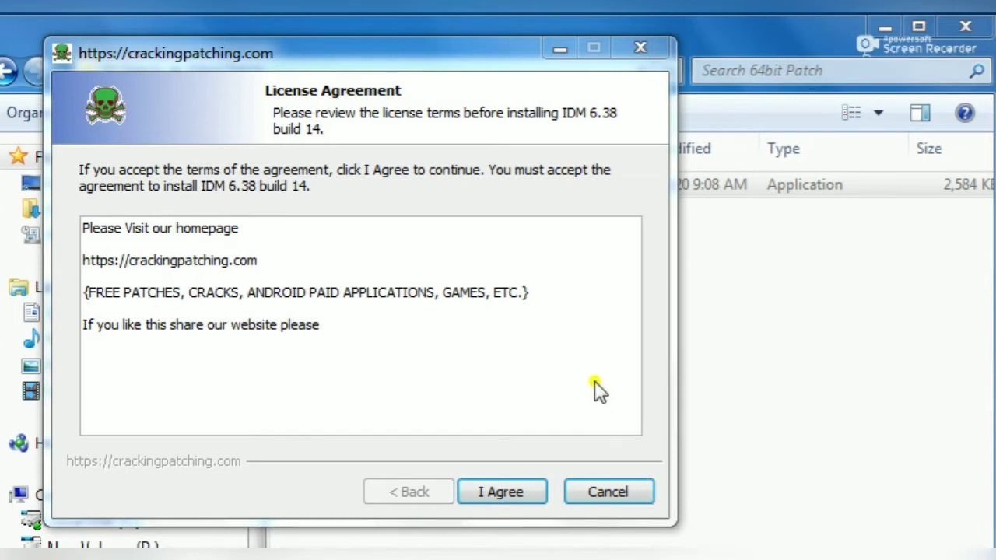
click(557, 410)
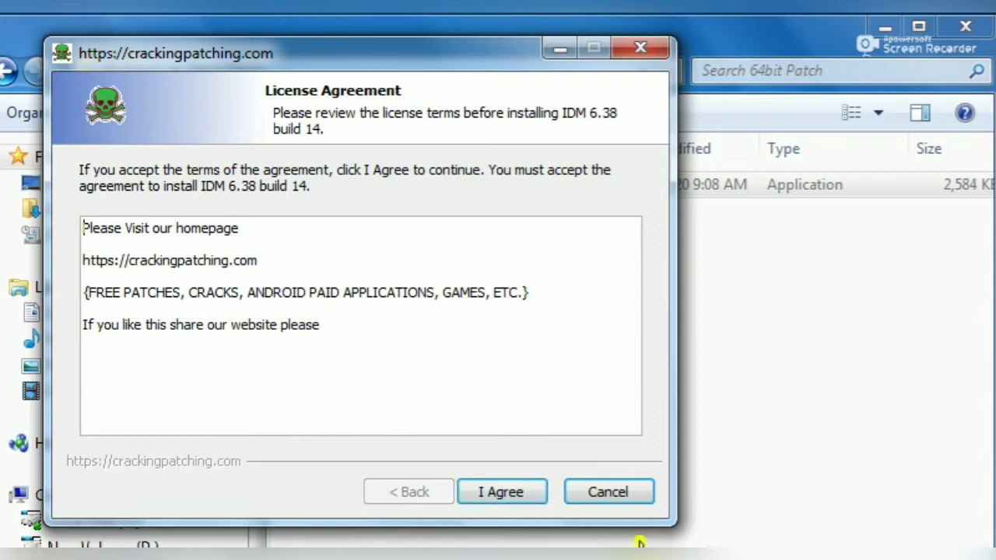
click(545, 387)
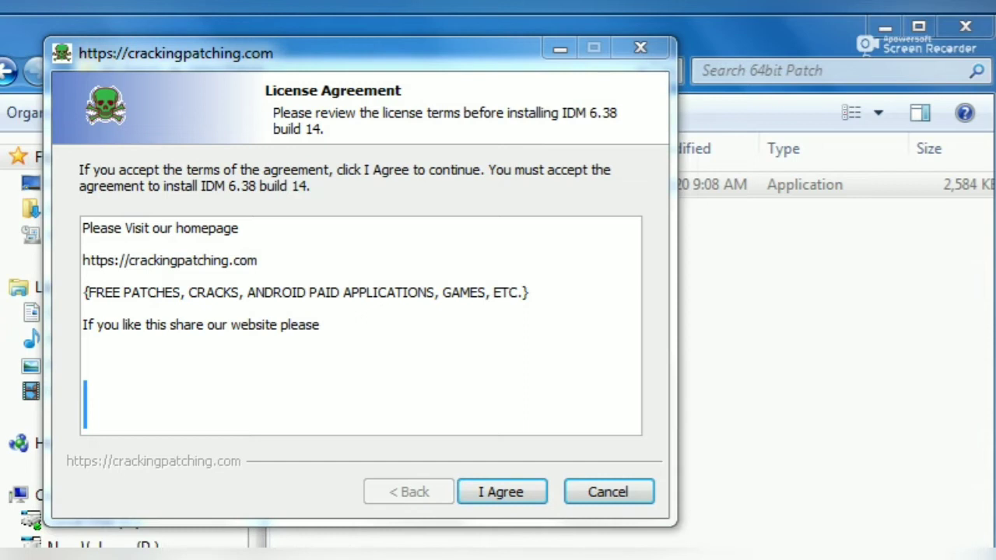
click(502, 498)
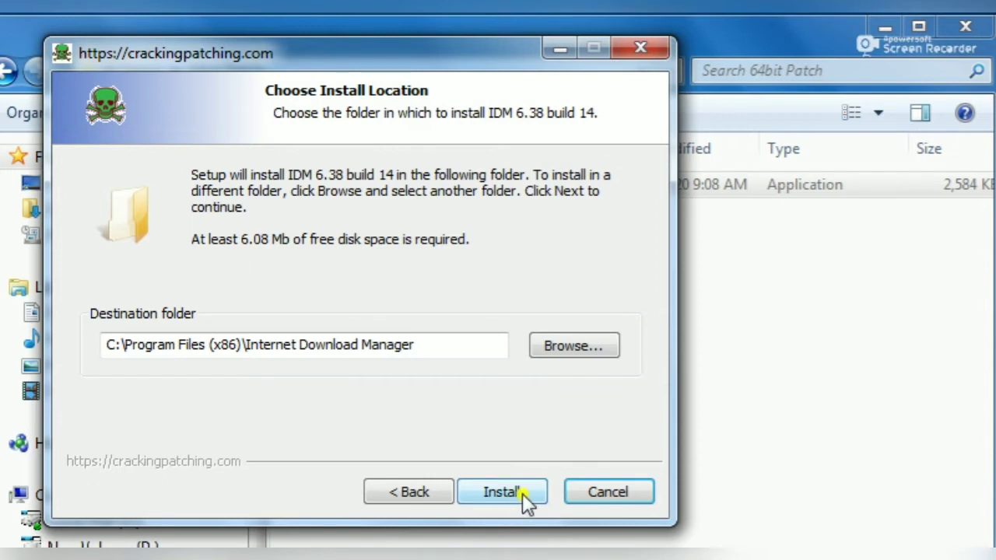
click(522, 493)
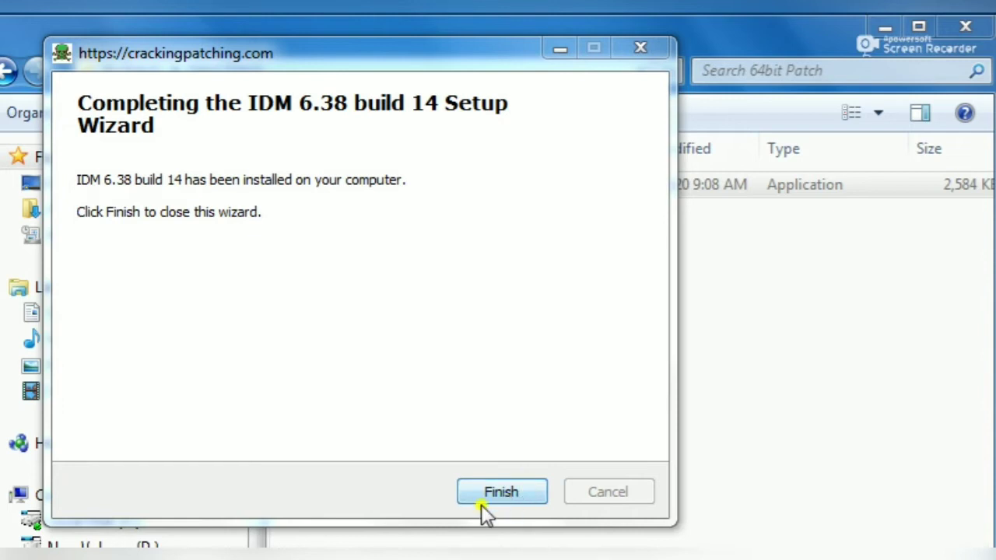
click(524, 491)
click(524, 491)
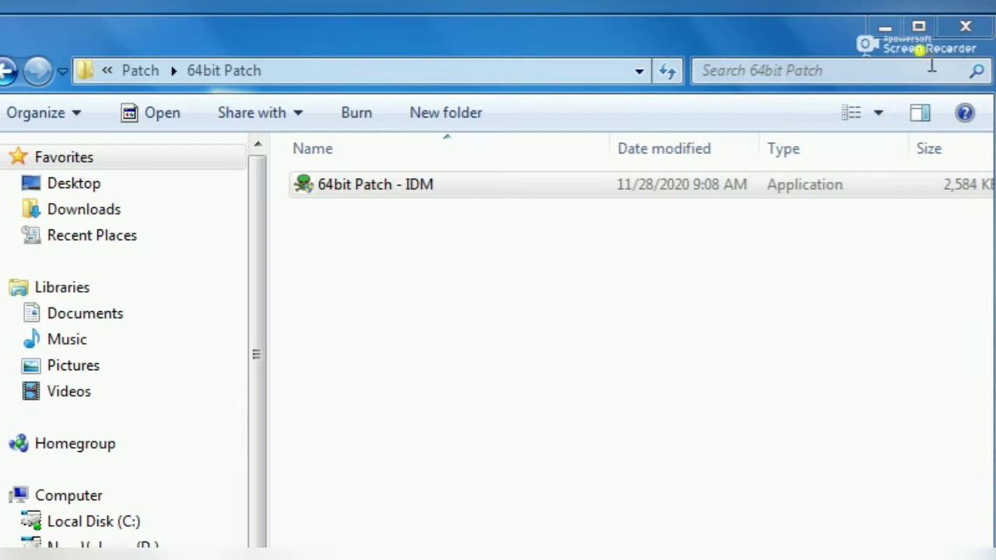
Step: Close the 64bit Patch folder window and refresh the desktop
click(963, 29)
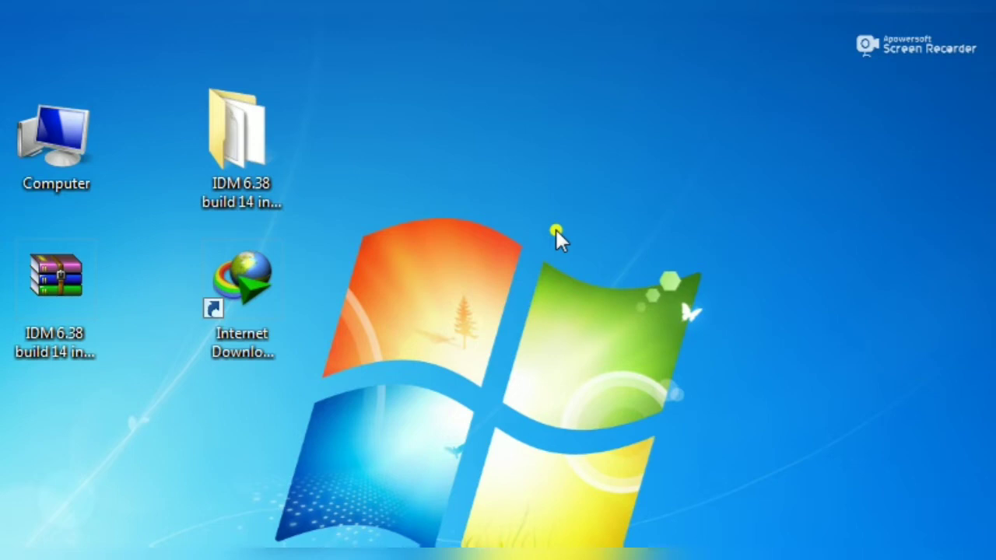
click(459, 137)
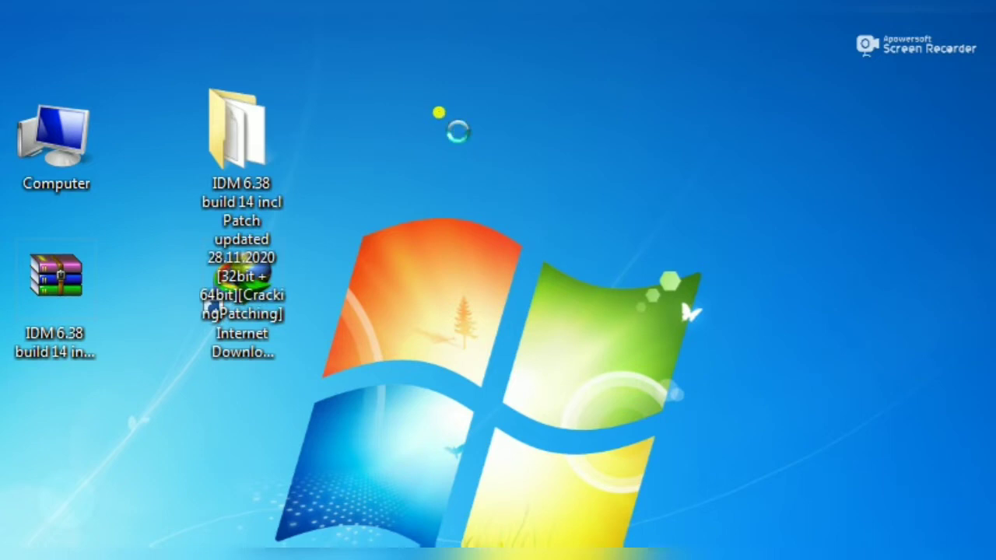
right_click(457, 131)
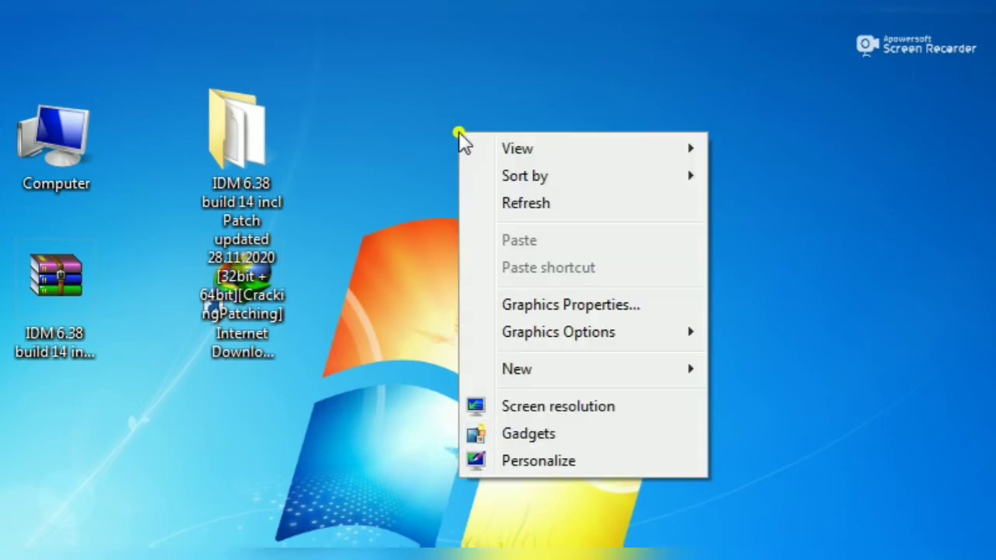
click(494, 203)
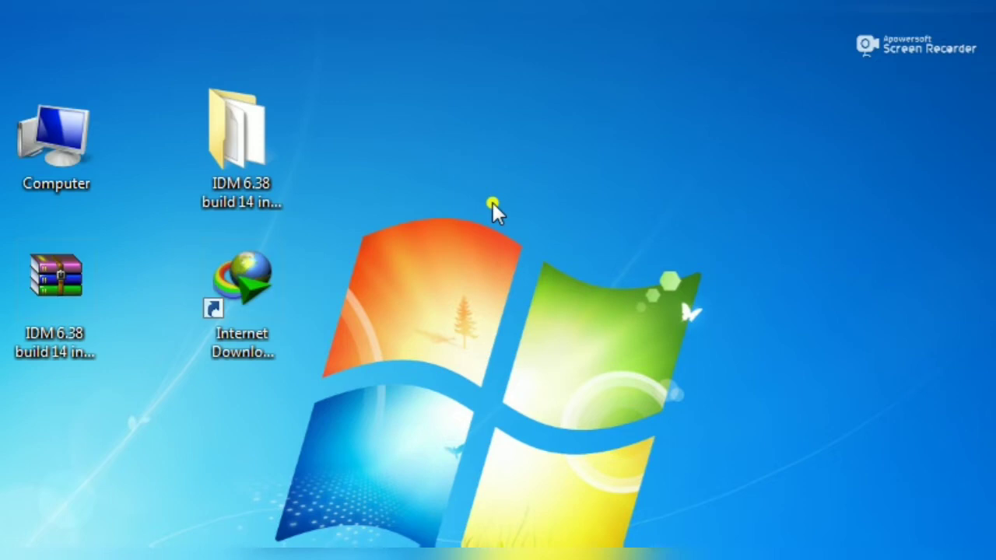
right_click(477, 155)
click(510, 230)
right_click(440, 151)
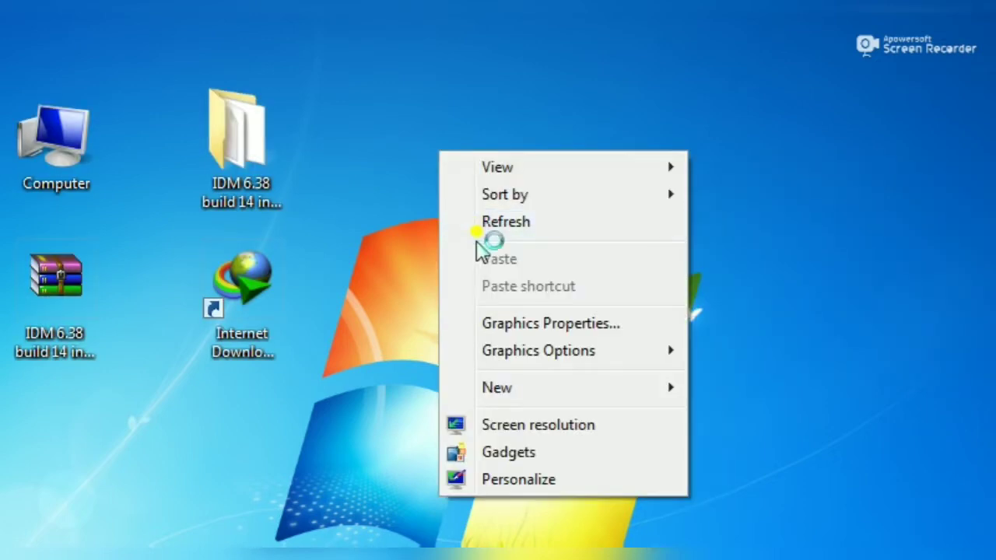
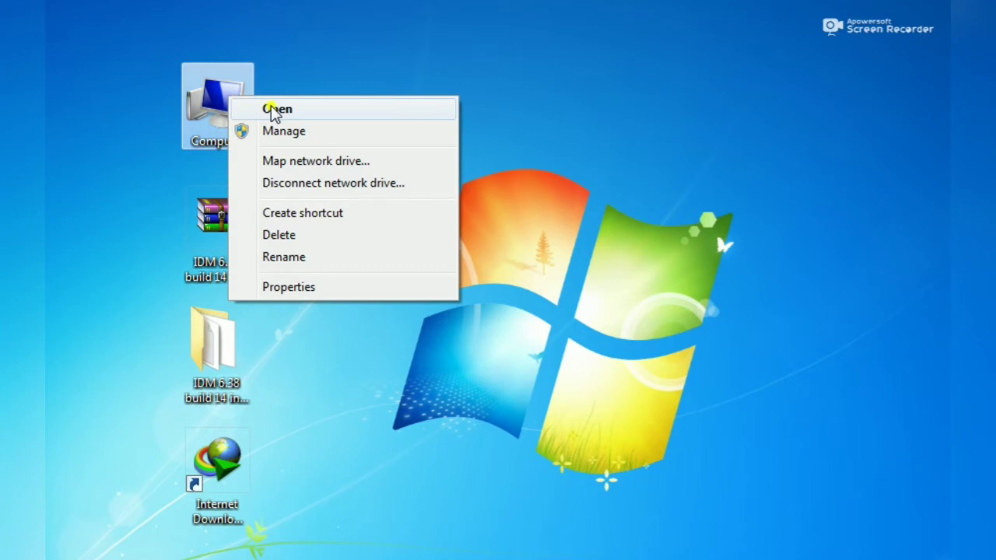
Step: Open Computer and go to the Program Files (x86) folder on Local Disk (C:)
click(342, 115)
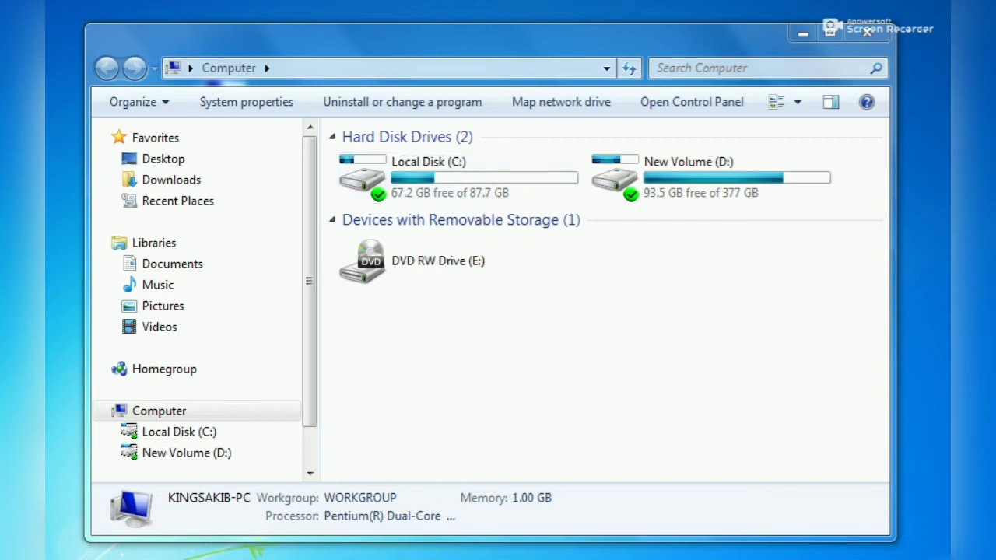
click(418, 178)
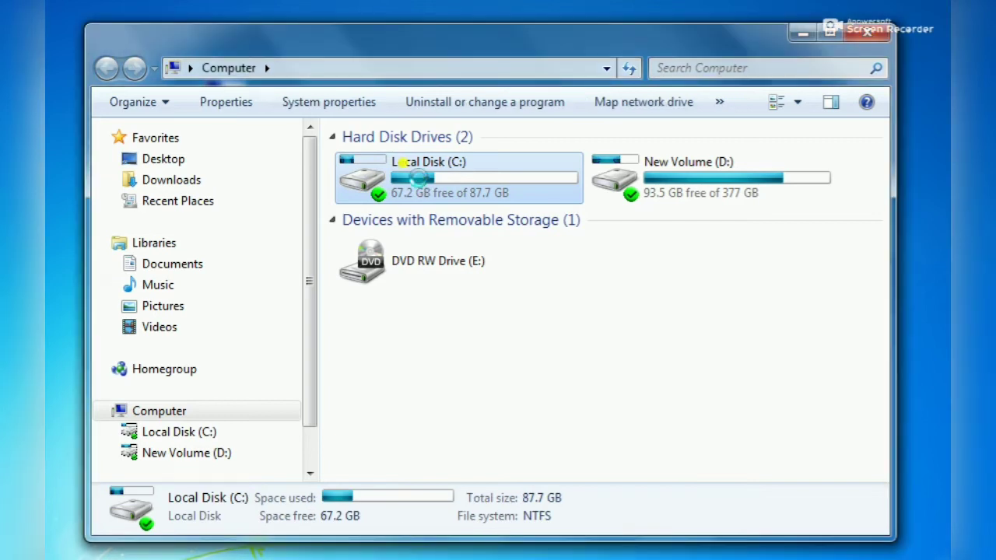
right_click(418, 179)
click(455, 191)
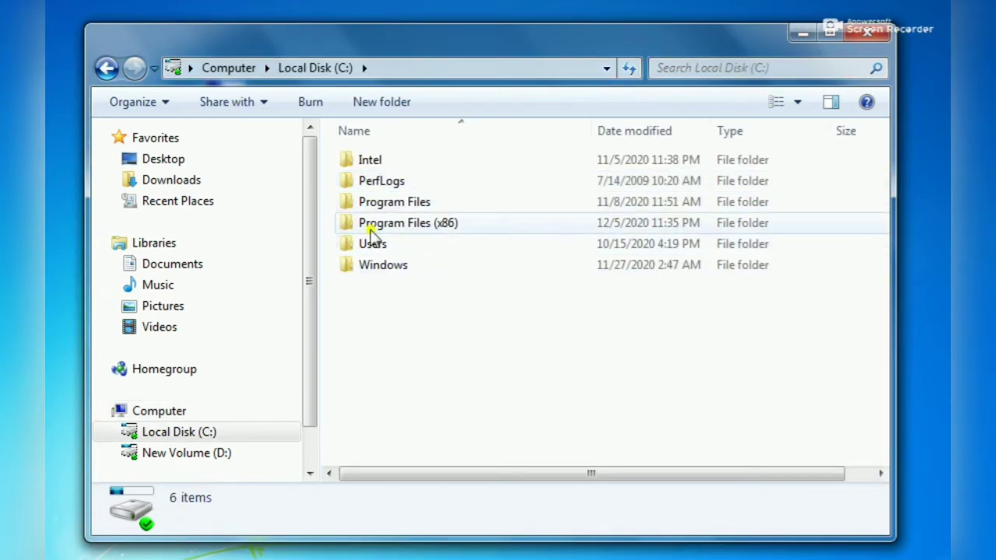
click(460, 227)
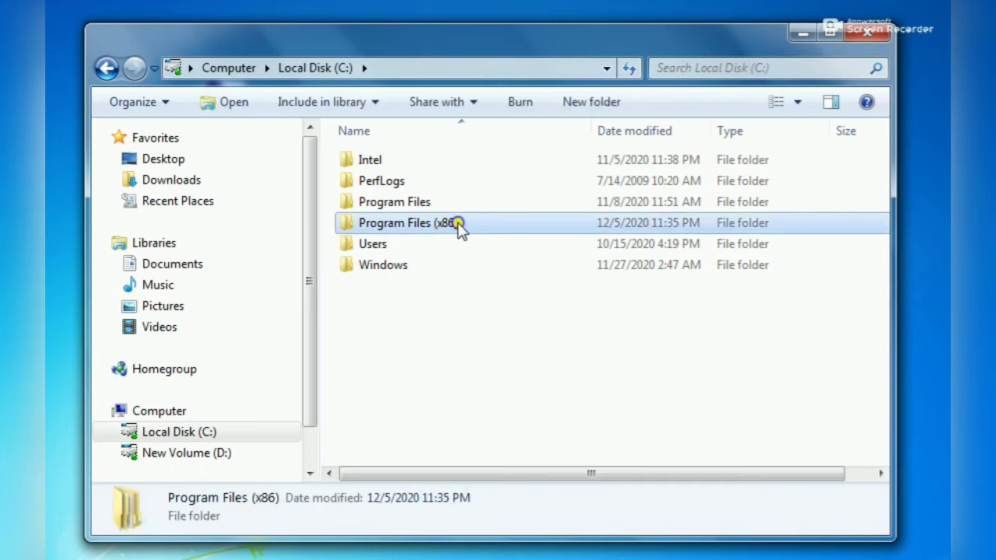
right_click(458, 223)
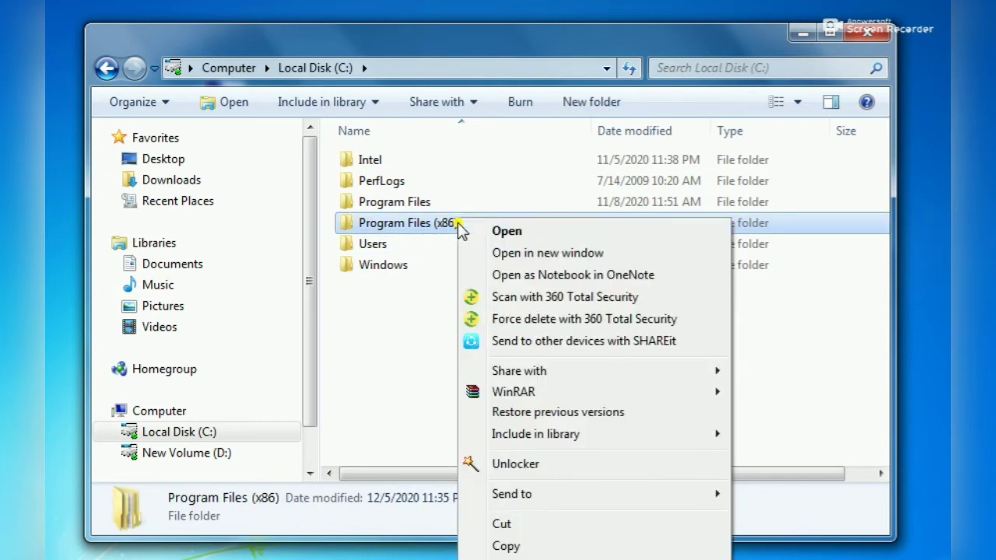
click(547, 231)
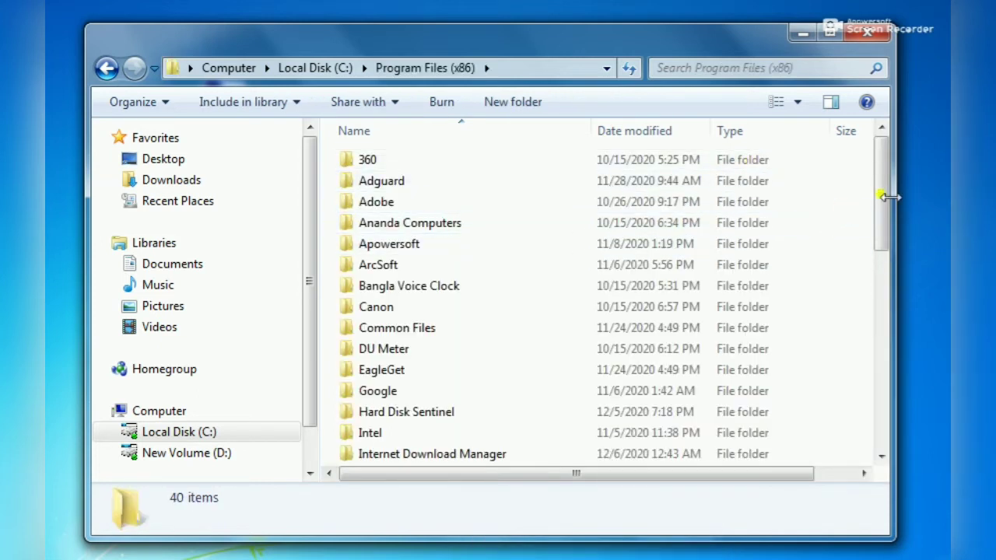
Step: Open the Internet Download Manager folder inside Program Files (x86)
drag(882, 201, 874, 278)
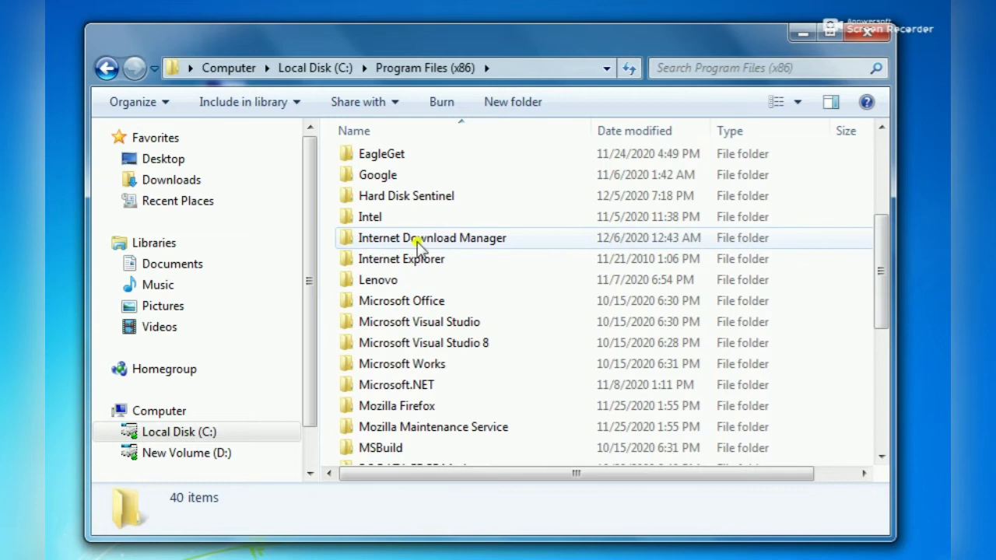
click(545, 243)
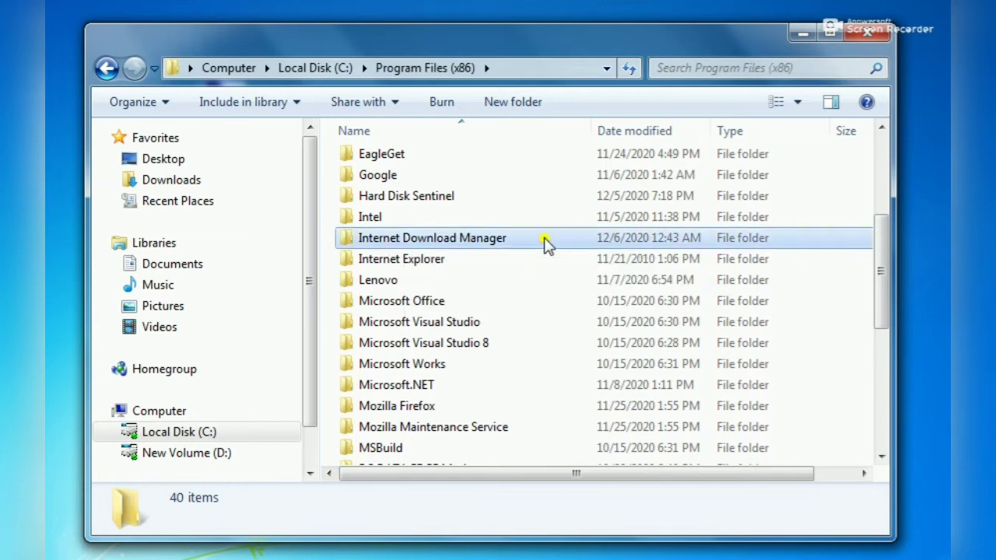
right_click(519, 238)
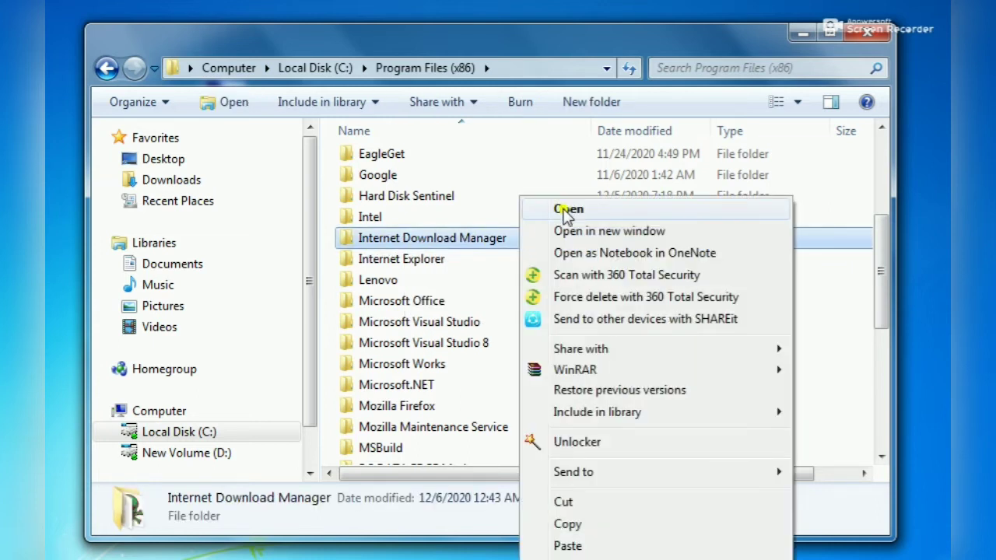
click(604, 210)
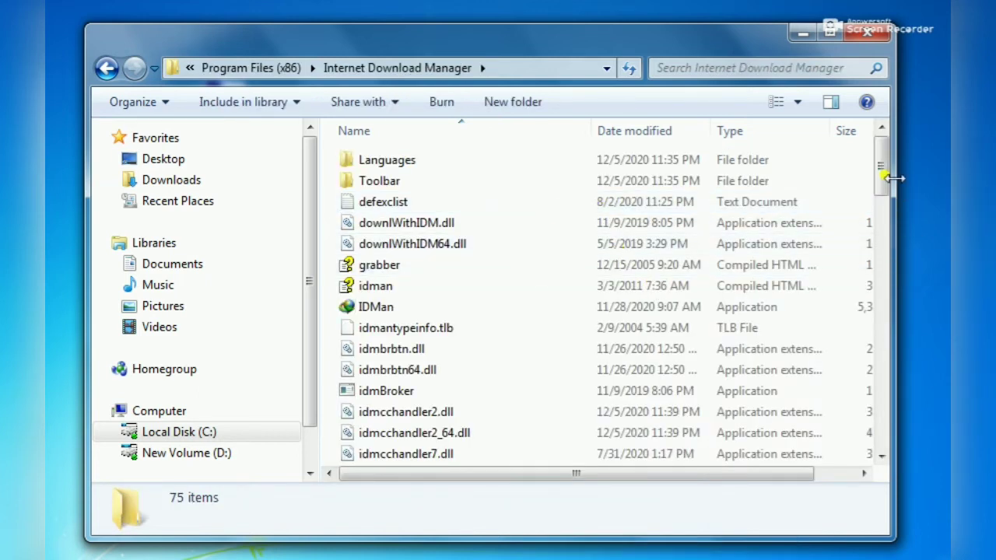
Step: Find and select the IDMGCExt.crx file in the Internet Download Manager folder
drag(882, 175, 887, 253)
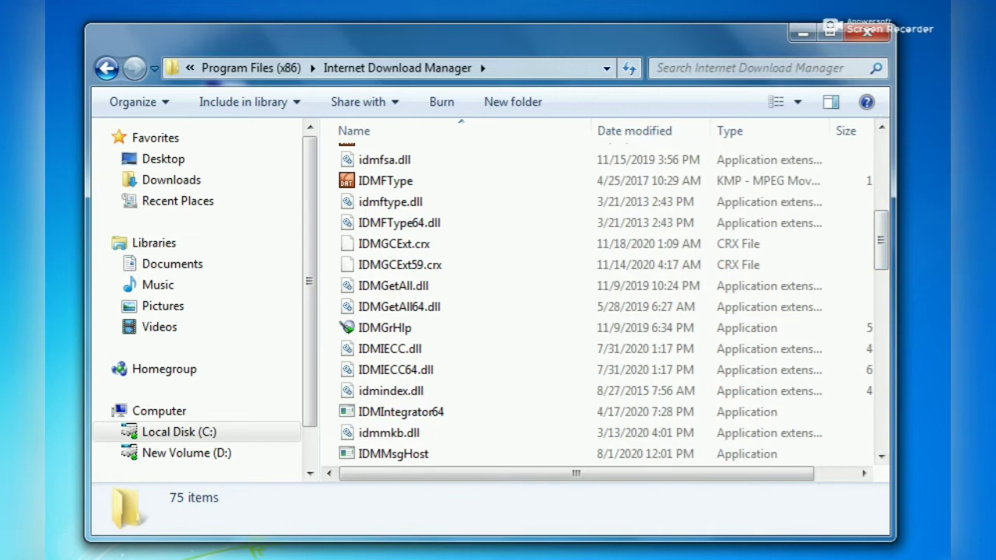
scroll(599, 304, up, 1)
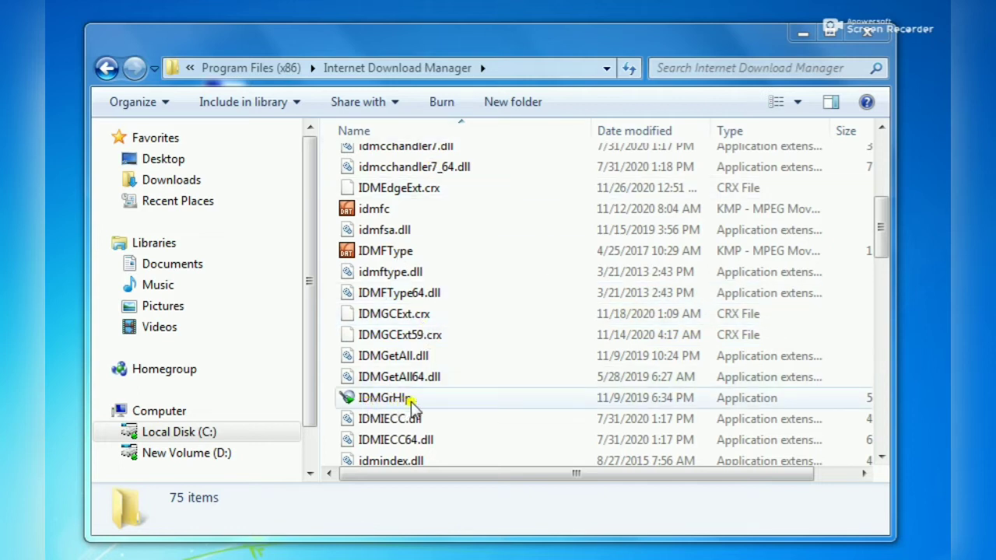
click(455, 319)
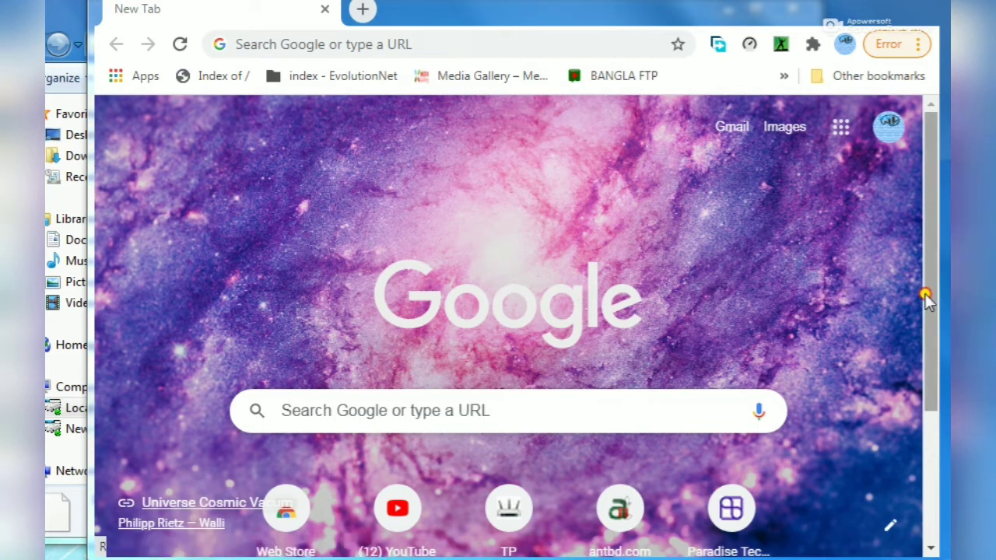
Step: In Chrome, open the browser settings and go from there to the Extensions page
click(934, 414)
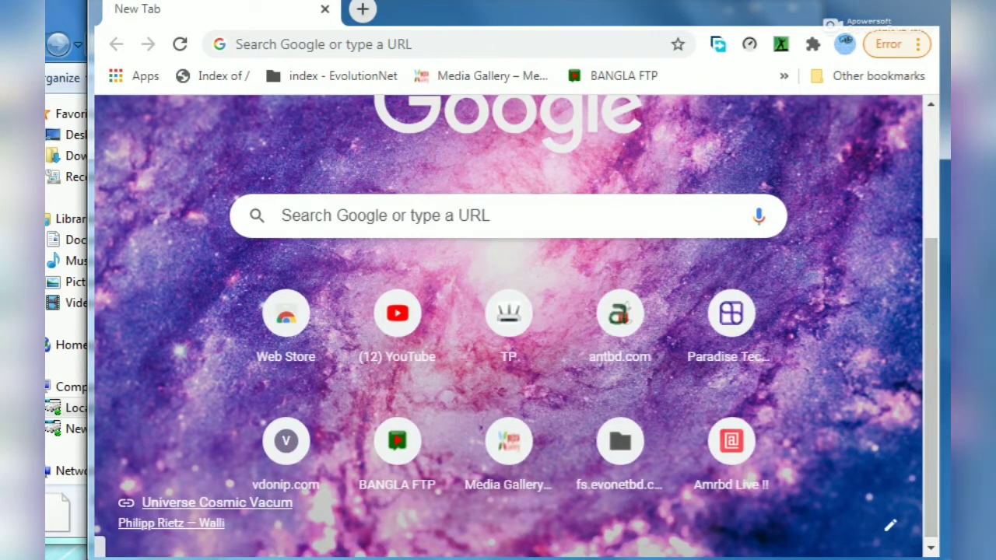
click(919, 45)
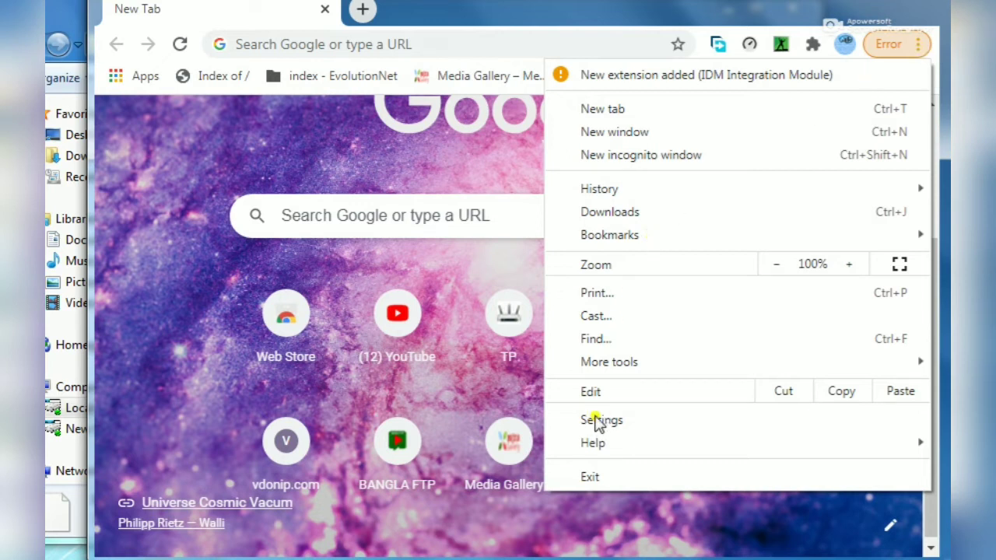
mouse_move(598, 447)
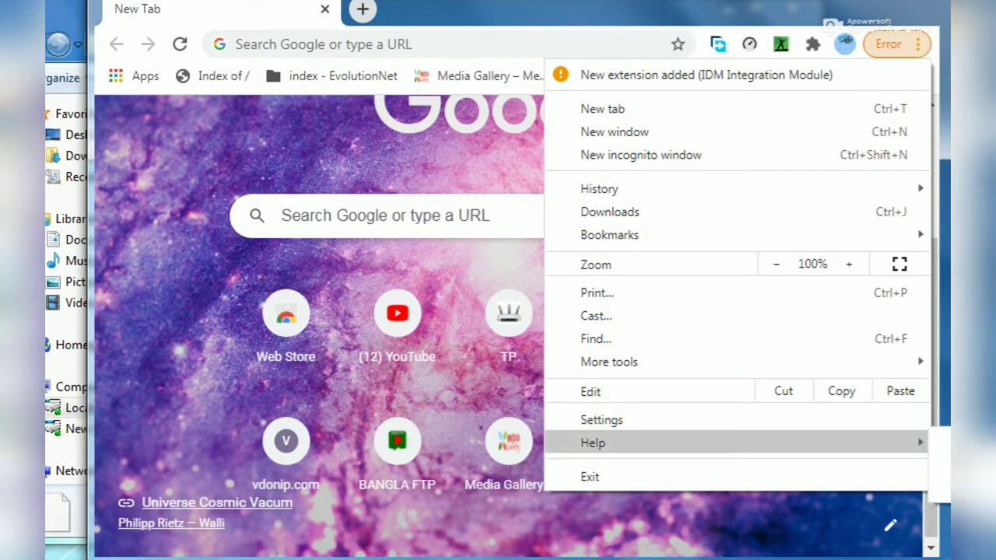
click(632, 422)
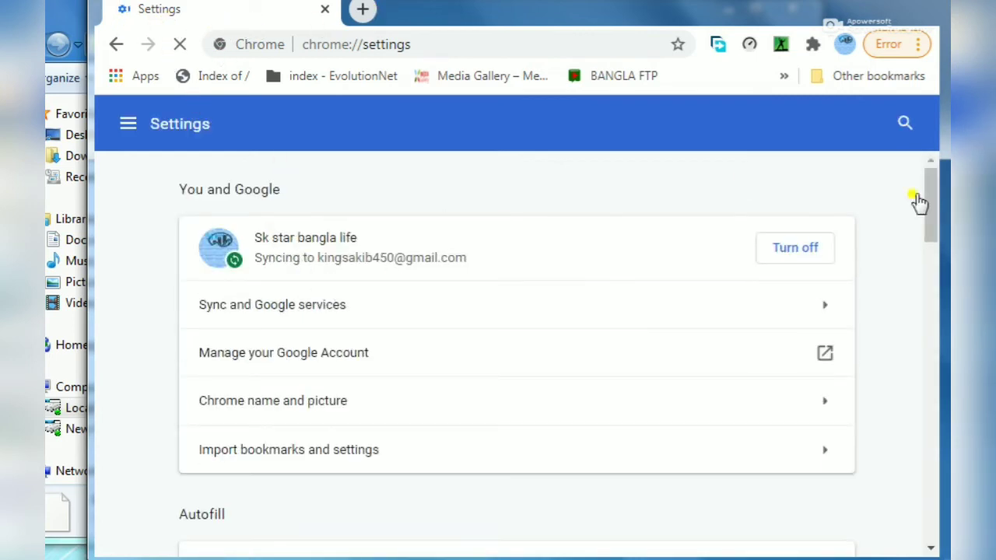
drag(931, 204, 934, 449)
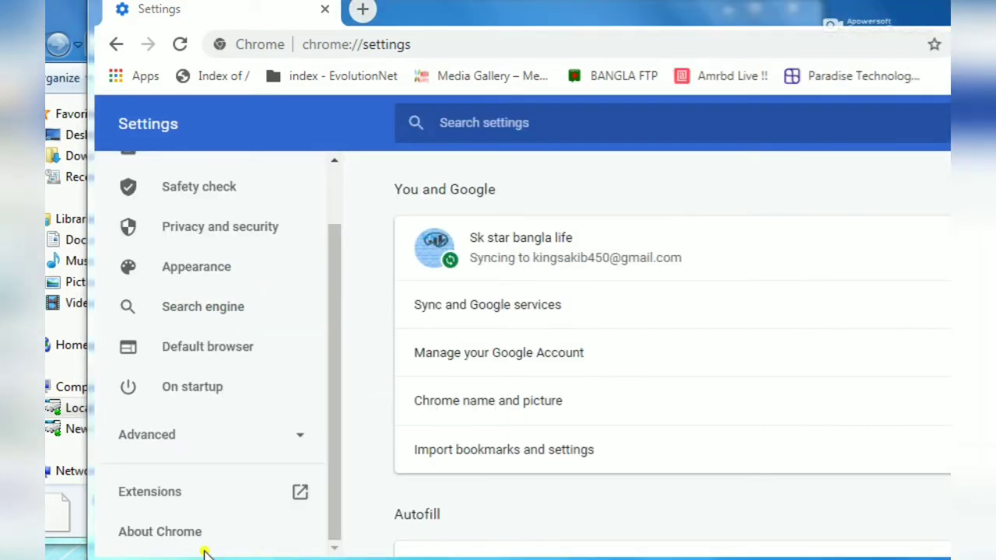
click(180, 497)
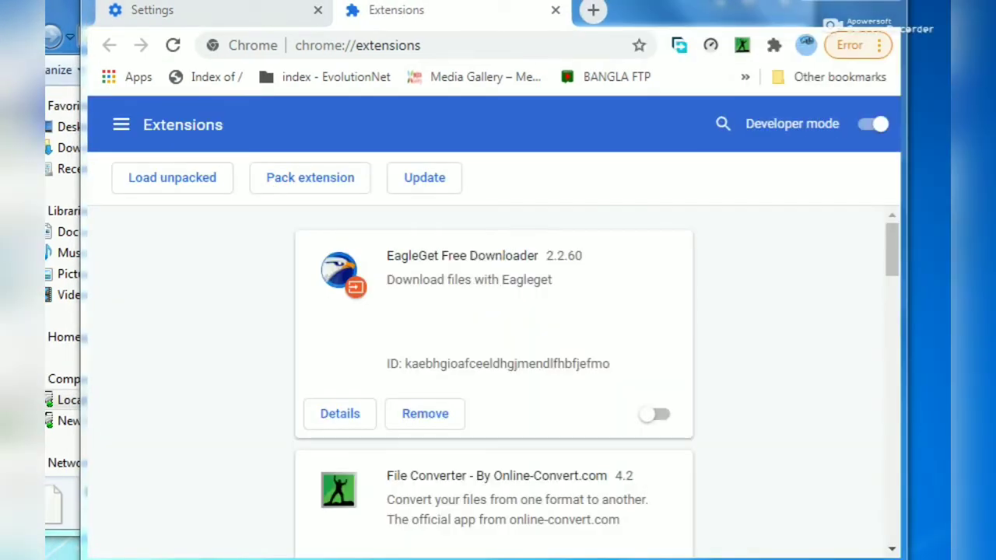
Step: Narrow the Internet Download Manager folder window, drop IDMGCExt.crx onto Chrome's Extensions page and locate the IDM Integration Module entry
click(60, 16)
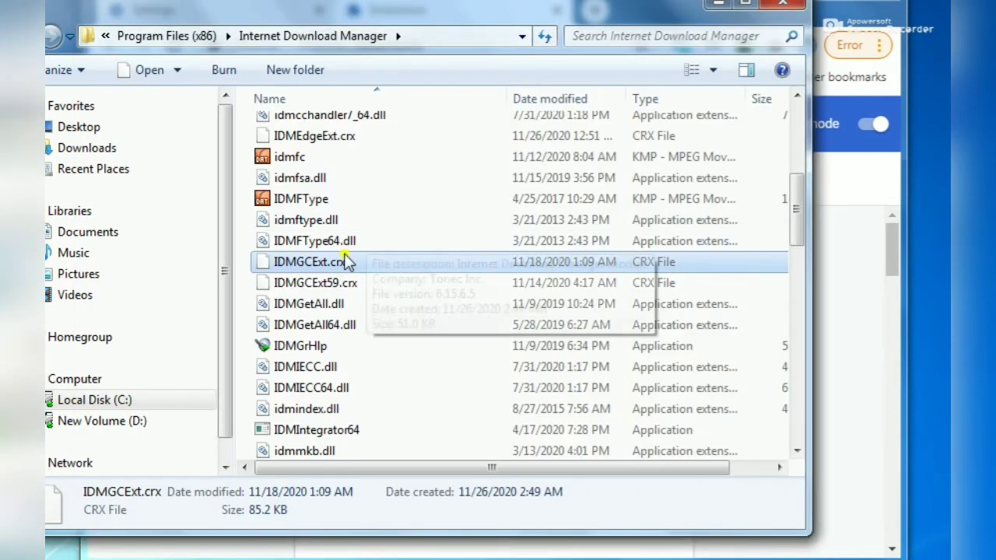
drag(797, 81, 476, 102)
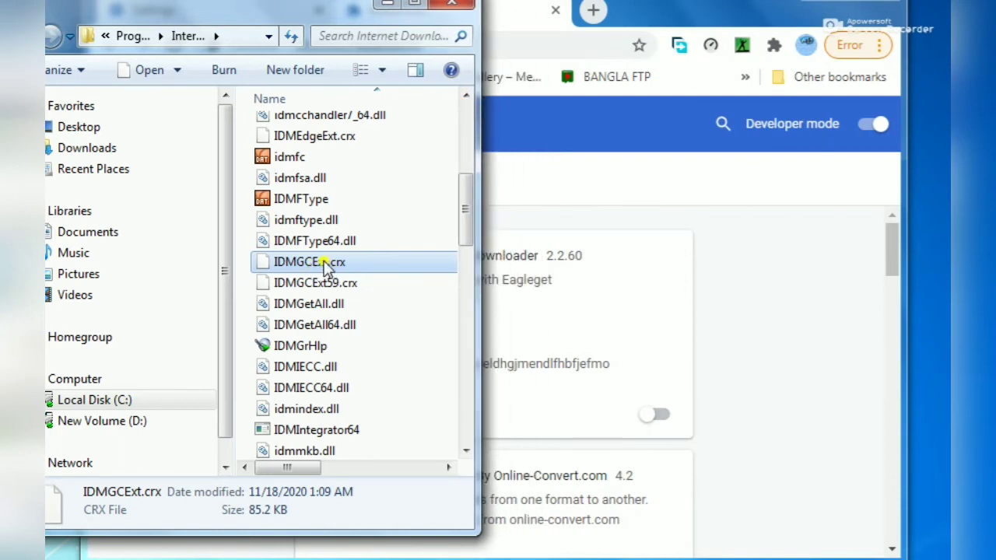
drag(325, 265, 661, 318)
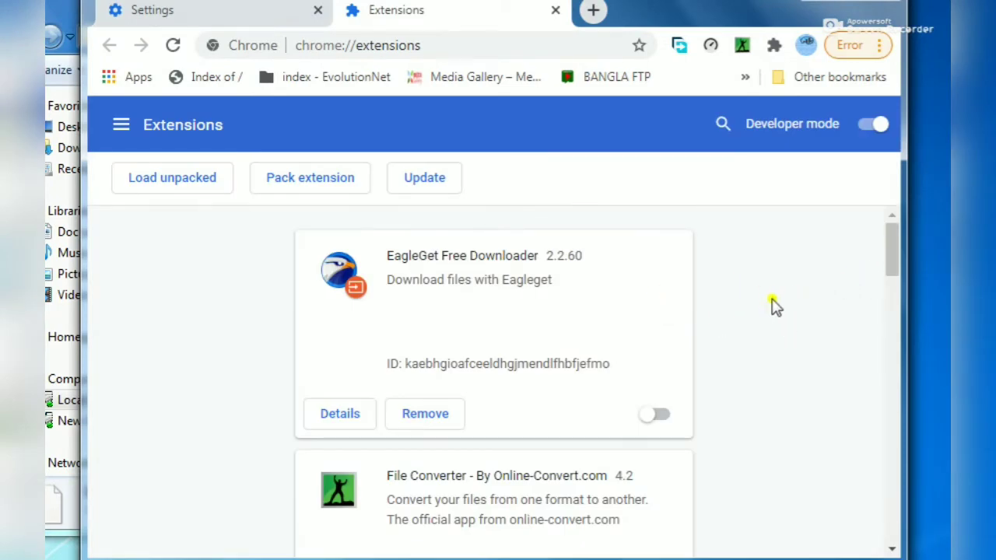
scroll(773, 302, down, 10)
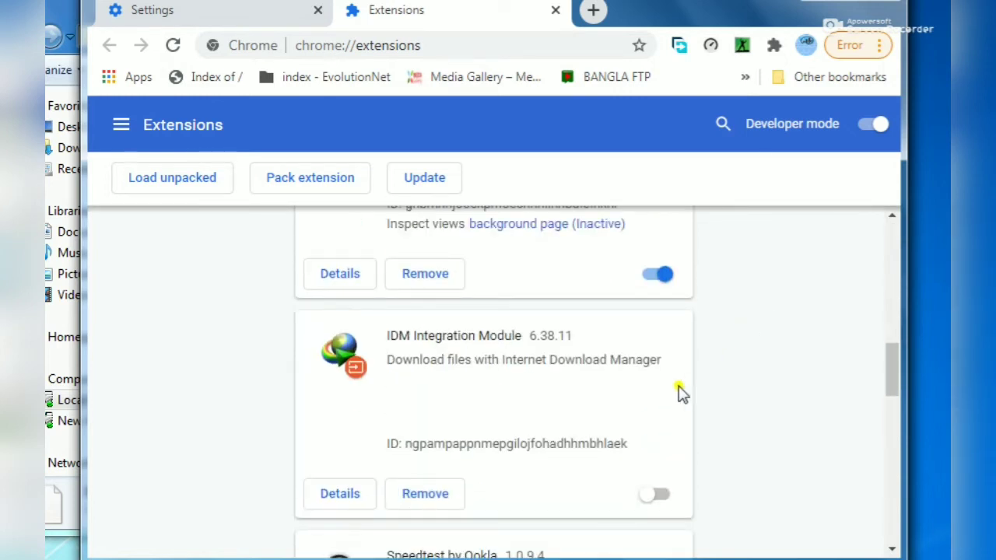
Step: Close the Internet Download Manager folder window and turn on the IDM Integration Module extension in Chrome
scroll(606, 403, down, 4)
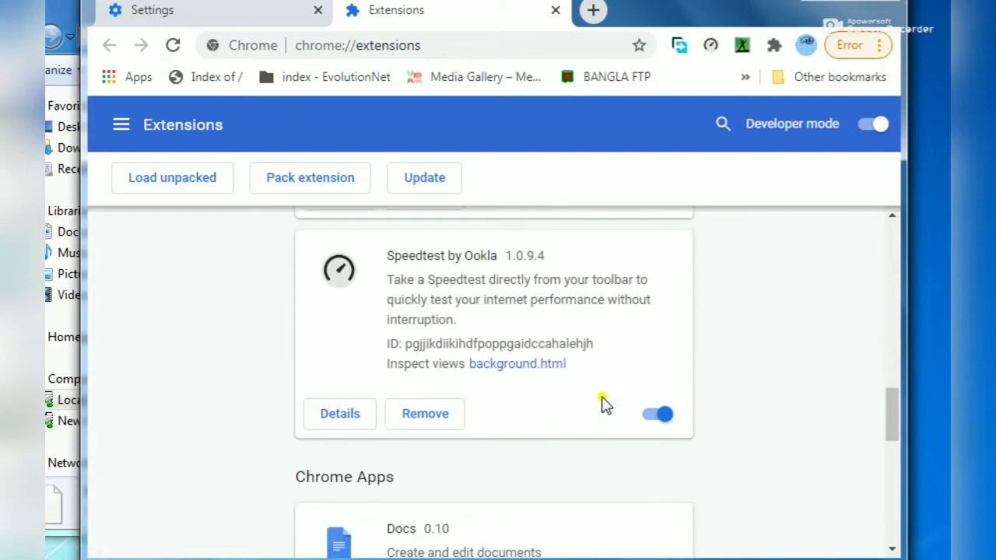
scroll(605, 402, down, 8)
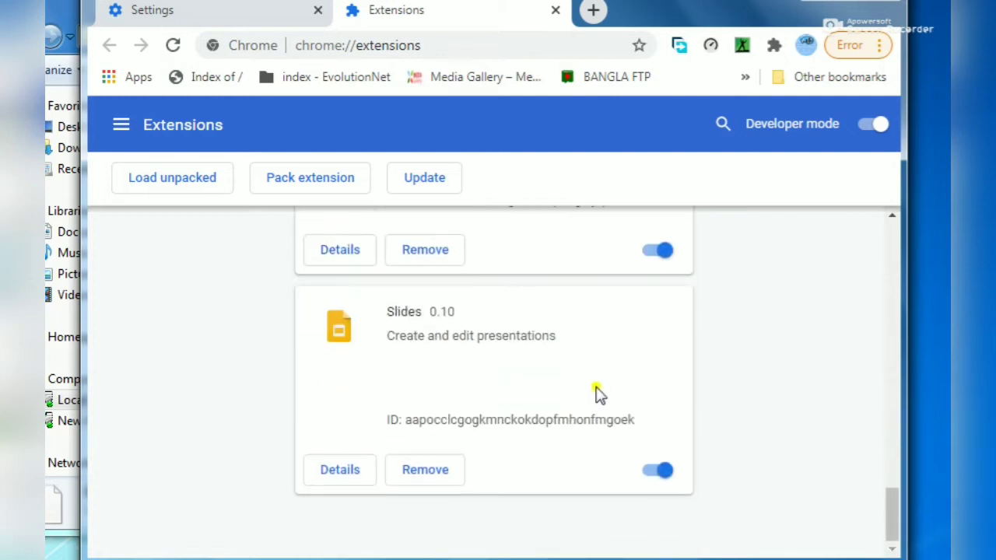
scroll(605, 395, up, 6)
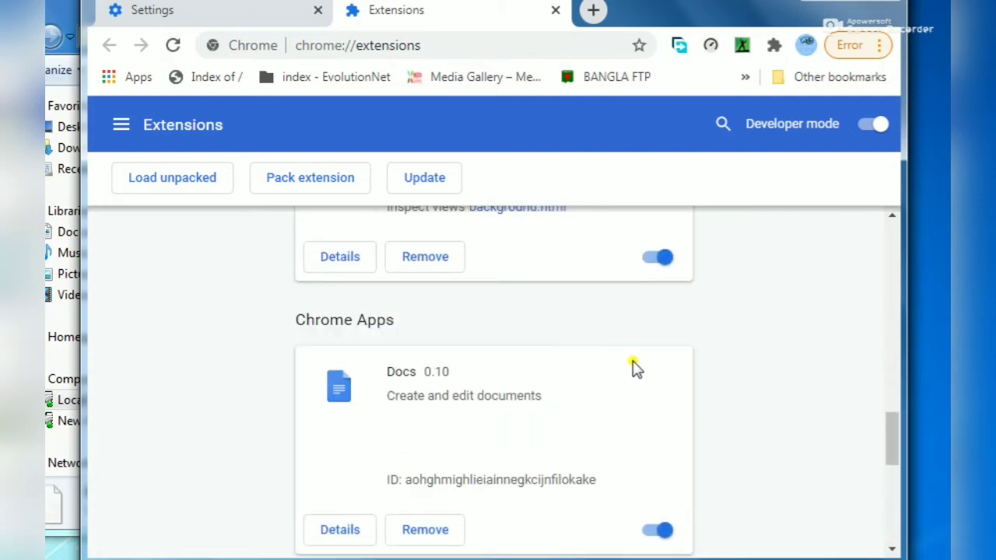
key(alt+Tab)
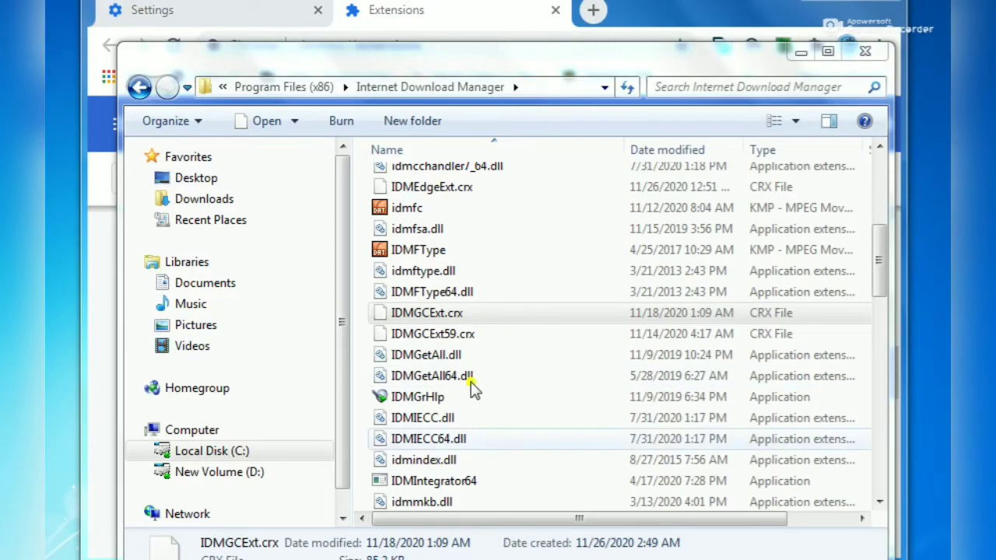
click(867, 53)
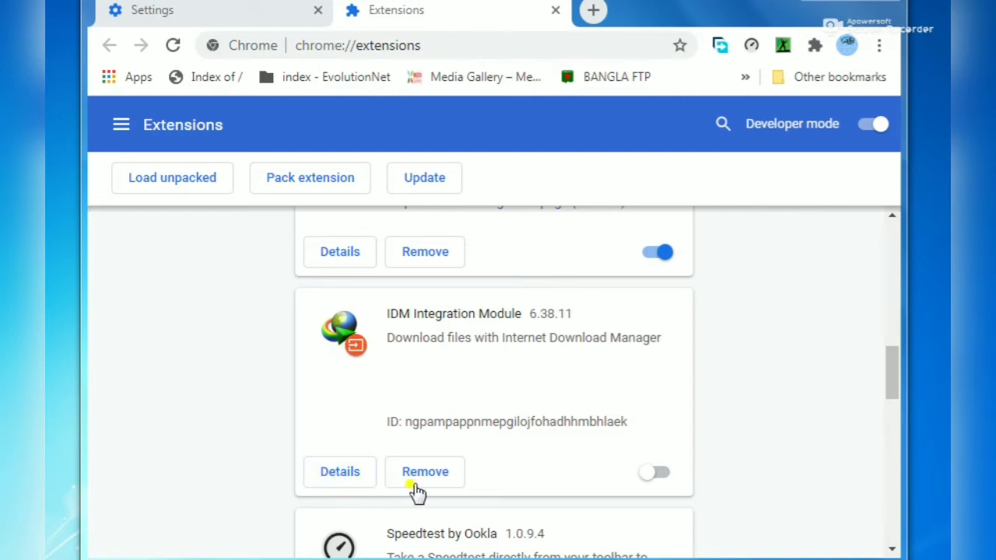
click(653, 476)
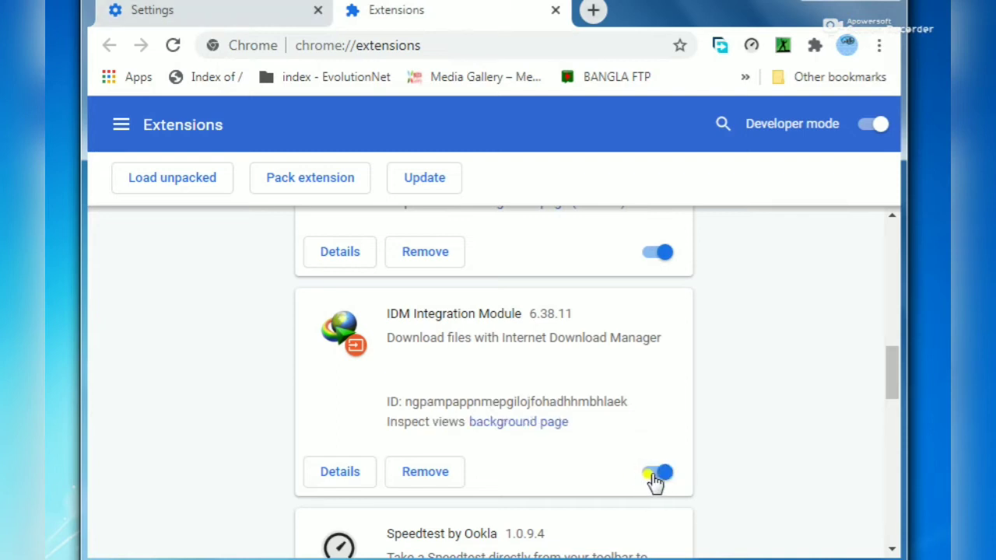
Step: Open the details of the IDM Integration Module extension and close its installation notice tab
click(336, 473)
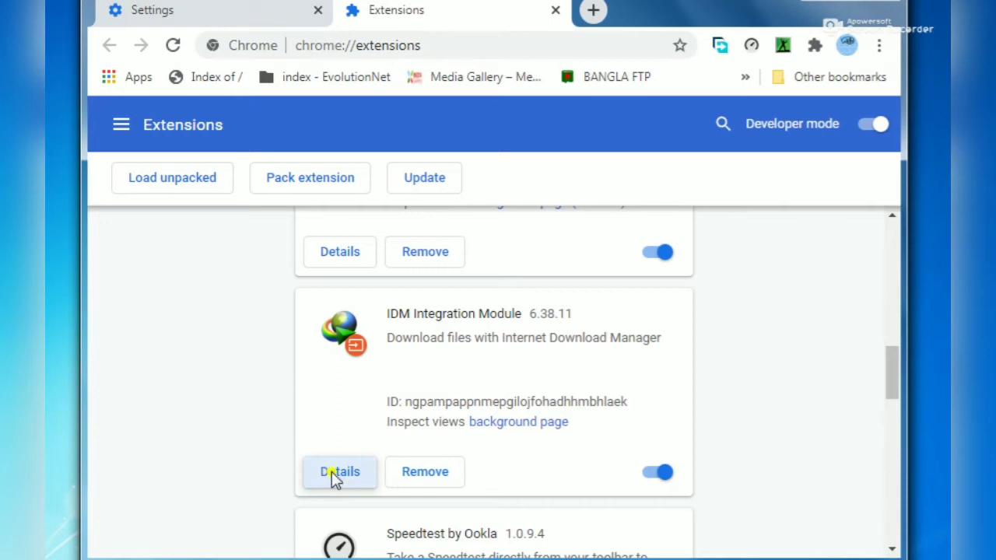
click(335, 472)
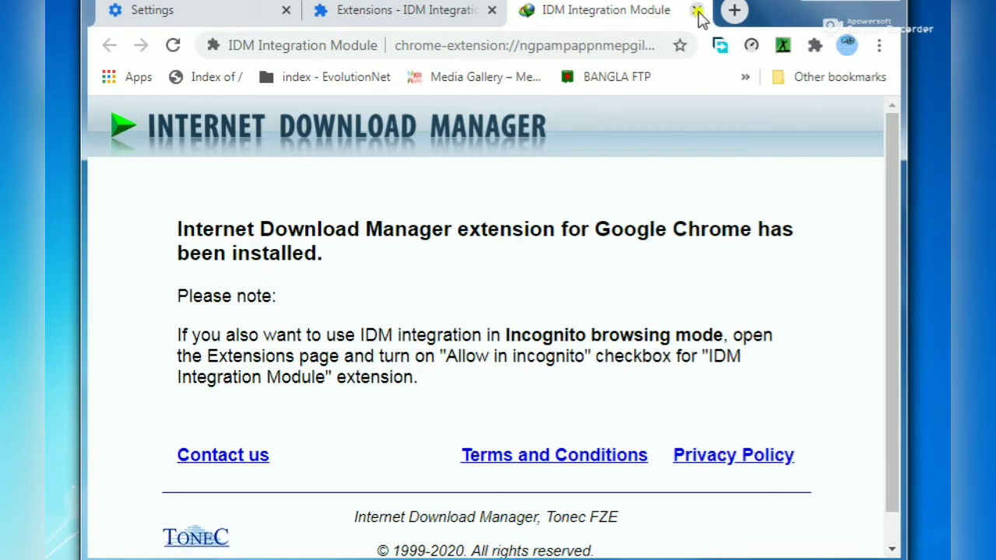
click(698, 10)
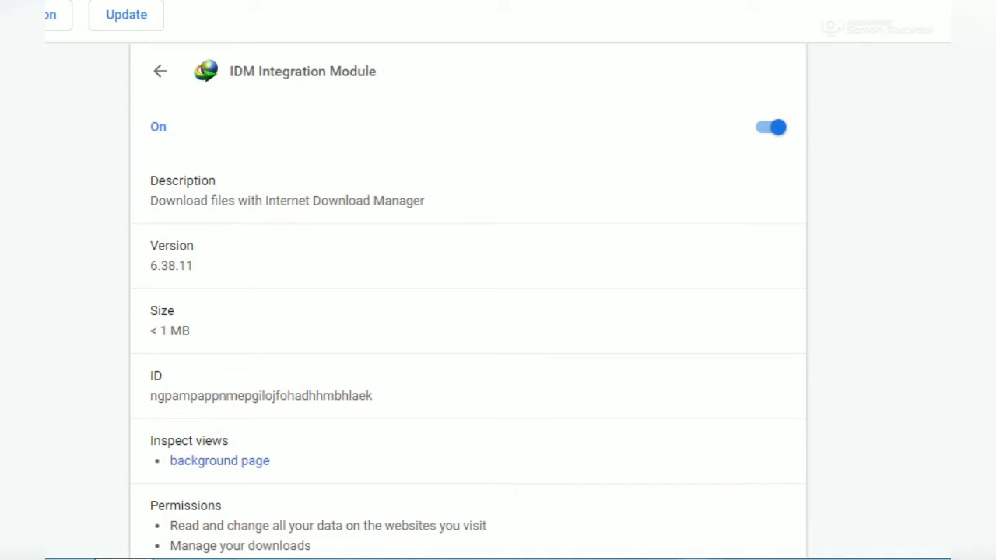
Step: Review the extension's permissions and site access, and turn on Allow access to file URLs
scroll(467, 311, down, 3)
scroll(467, 311, down, 1)
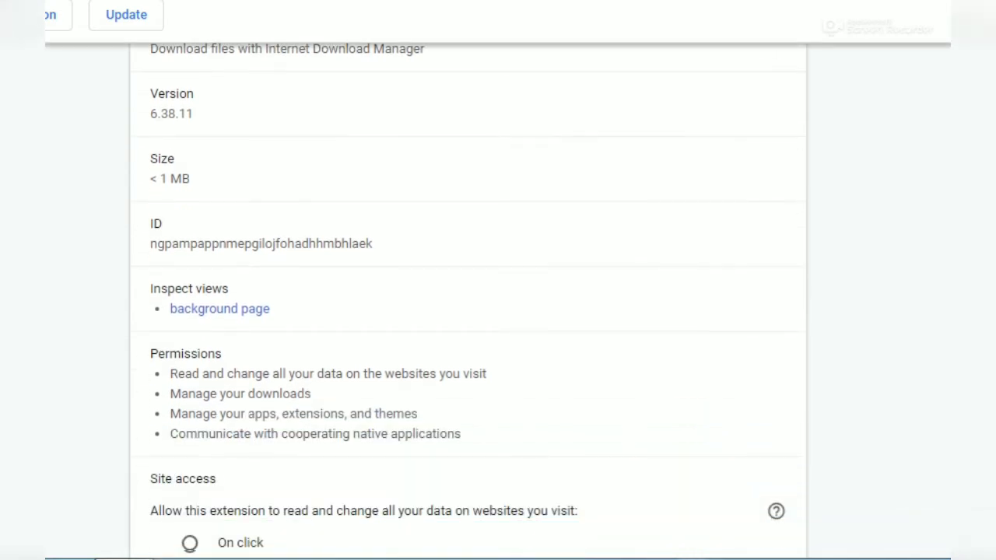
scroll(467, 296, down, 5)
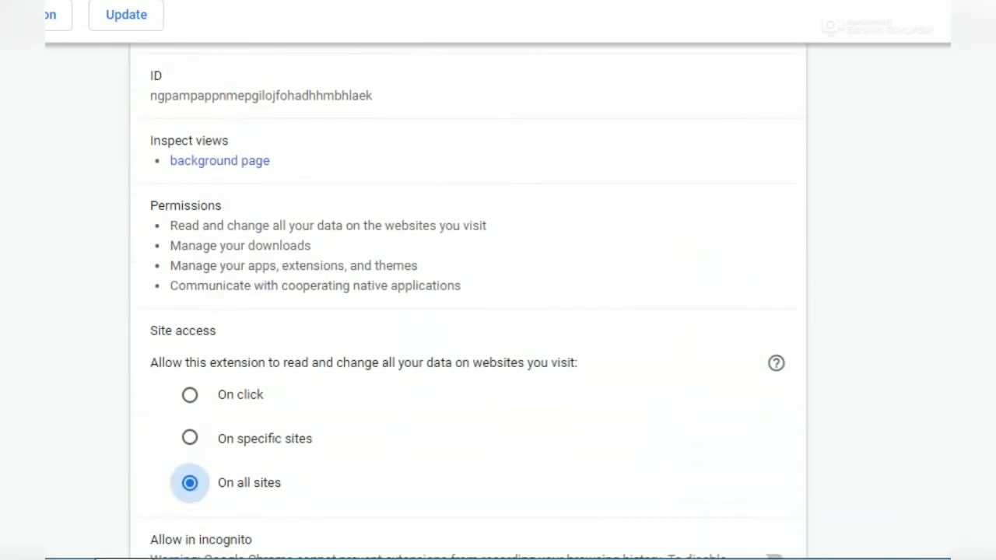
scroll(466, 296, down, 5)
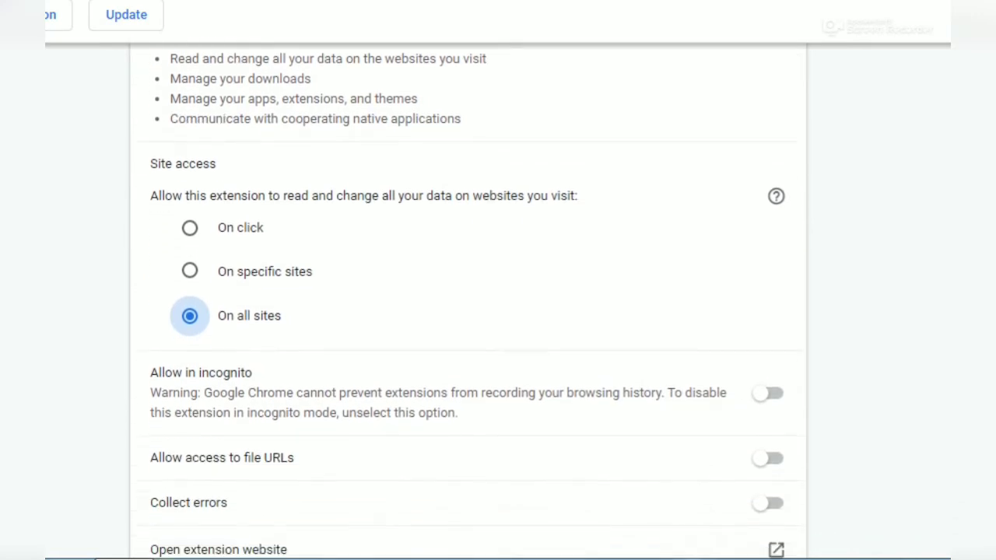
click(192, 264)
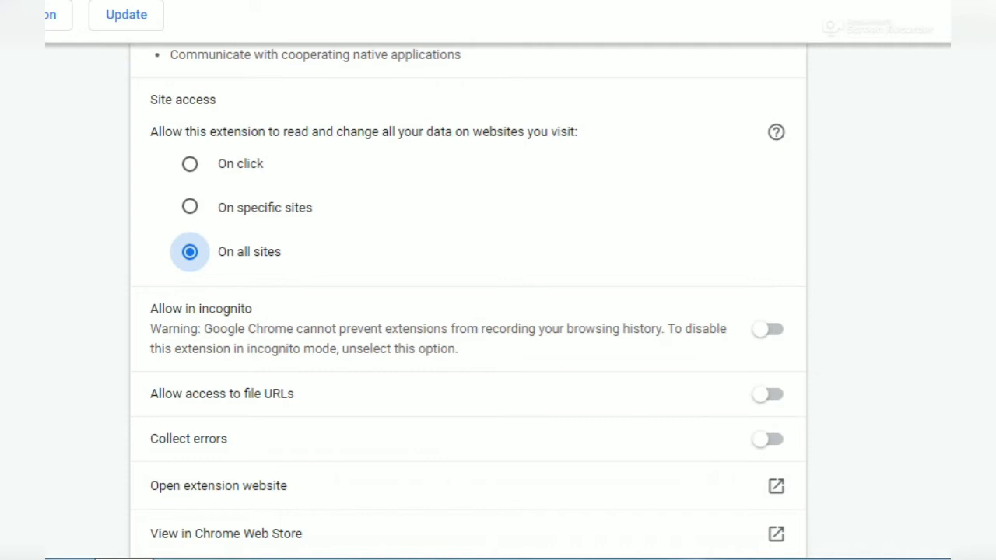
scroll(747, 191, down, 4)
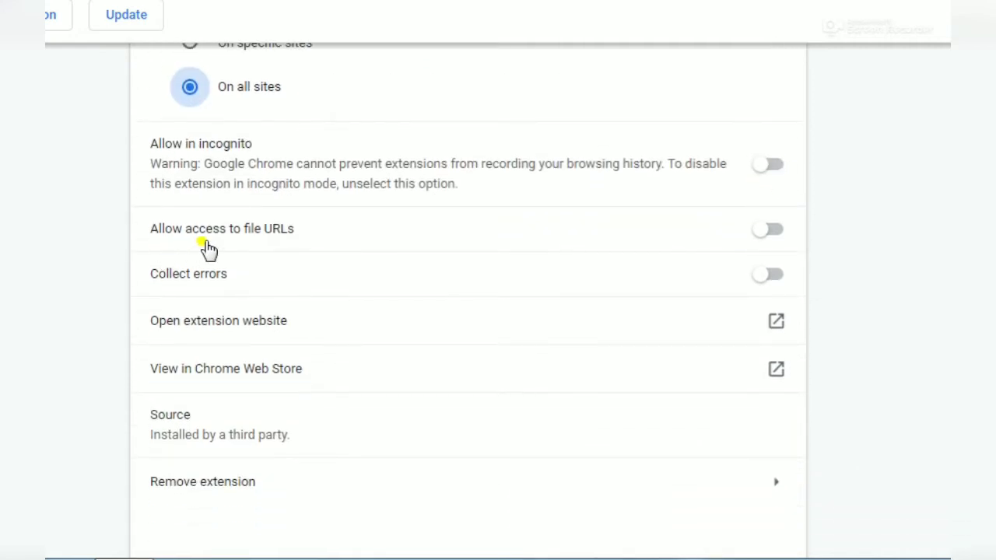
click(762, 232)
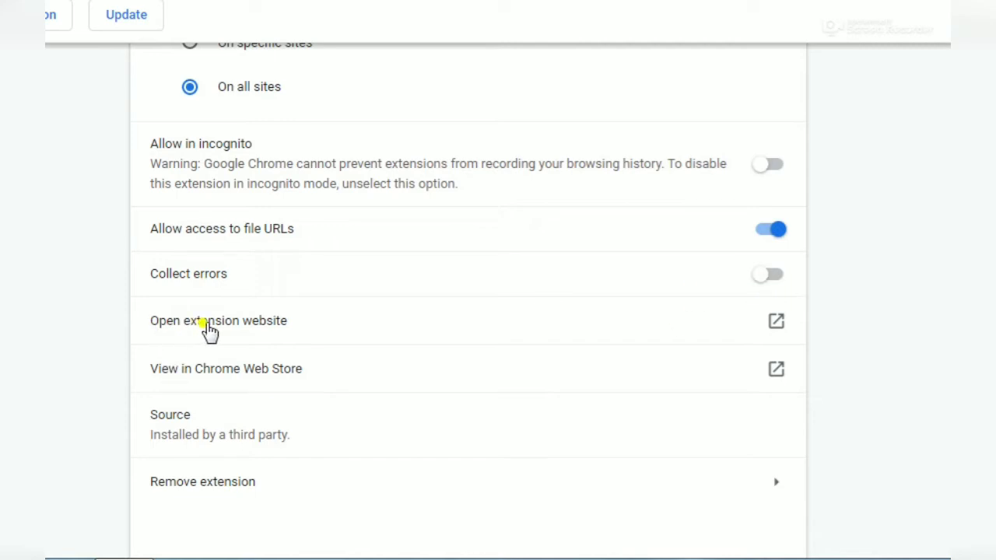
Step: View the extension's website from its details page, and close both the website and Extensions tabs
click(776, 324)
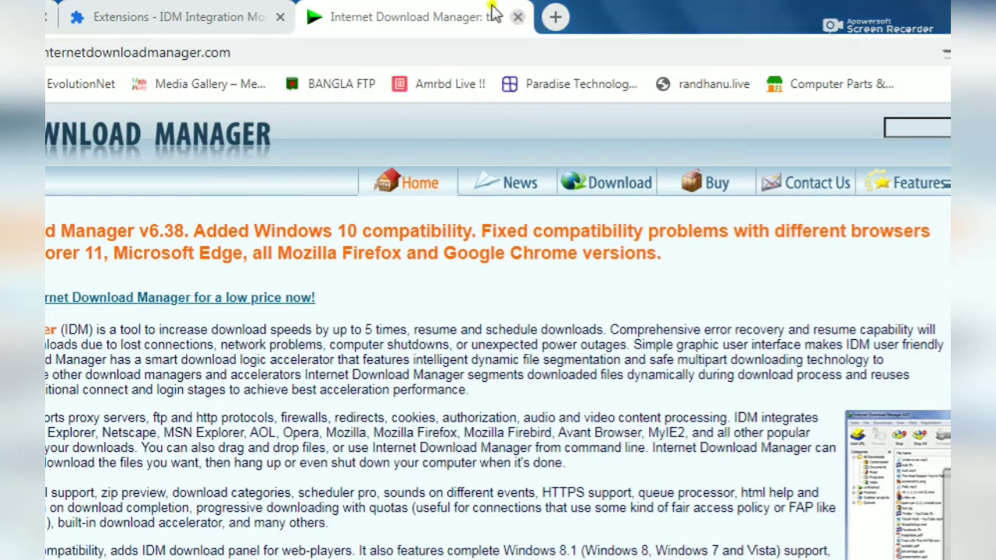
click(518, 16)
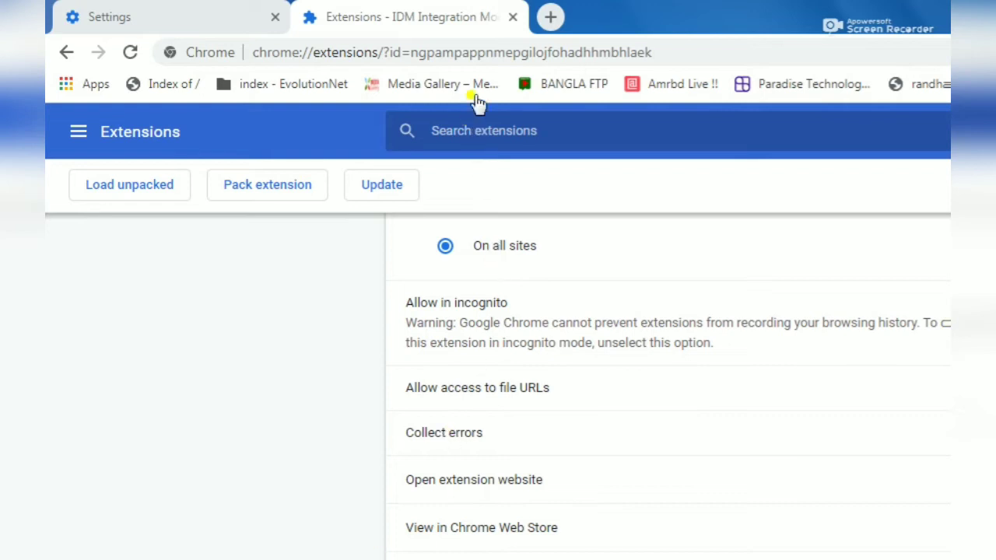
click(510, 18)
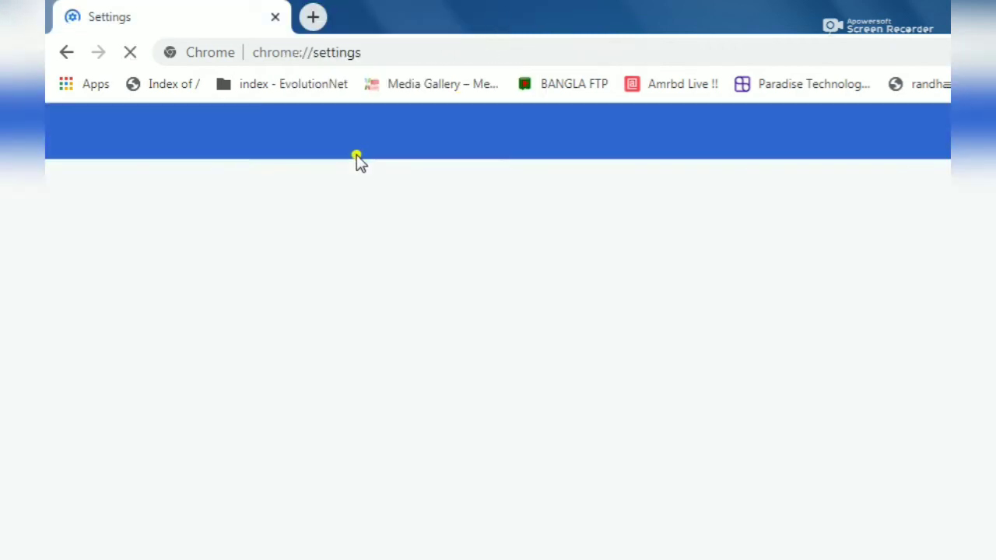
Step: Go to YouTube from a new tab and open the first video in the home feed, about sneezing
click(313, 17)
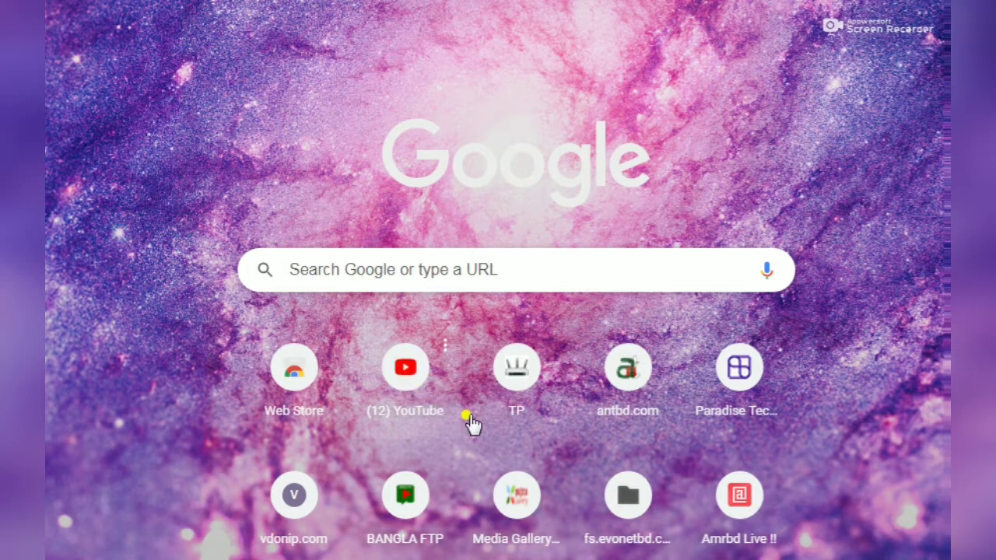
click(408, 376)
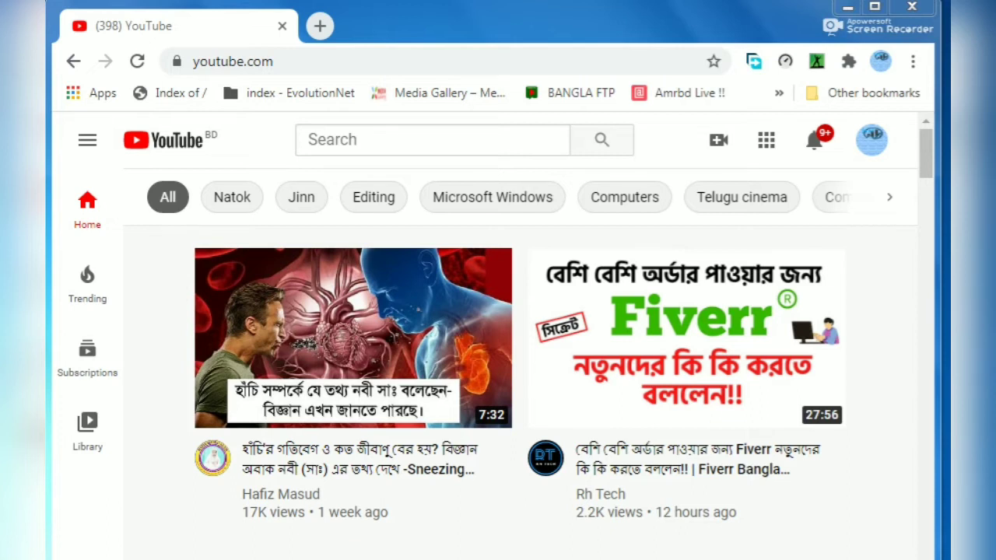
right_click(977, 172)
key(Escape)
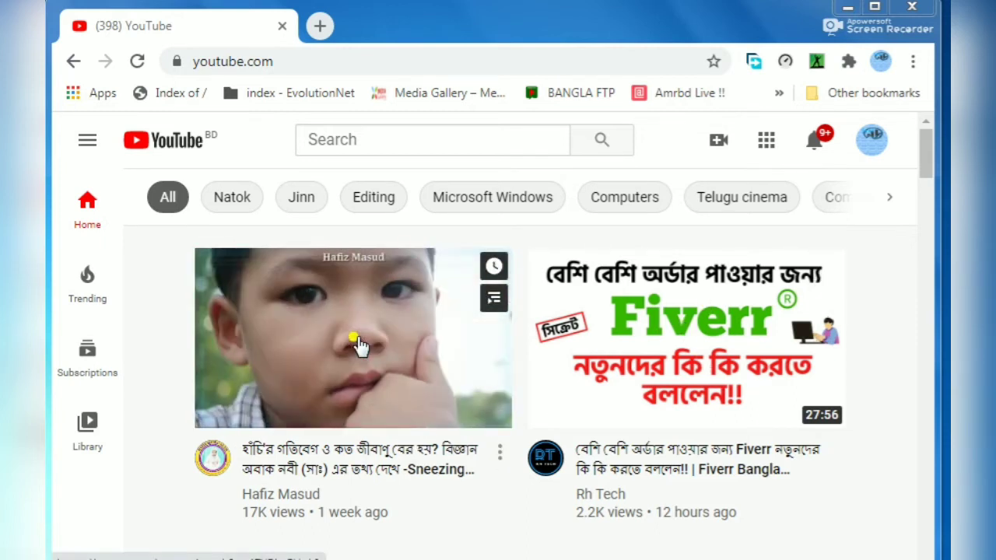
mouse_move(924, 173)
mouse_down()
mouse_move(931, 243)
mouse_move(920, 165)
mouse_up()
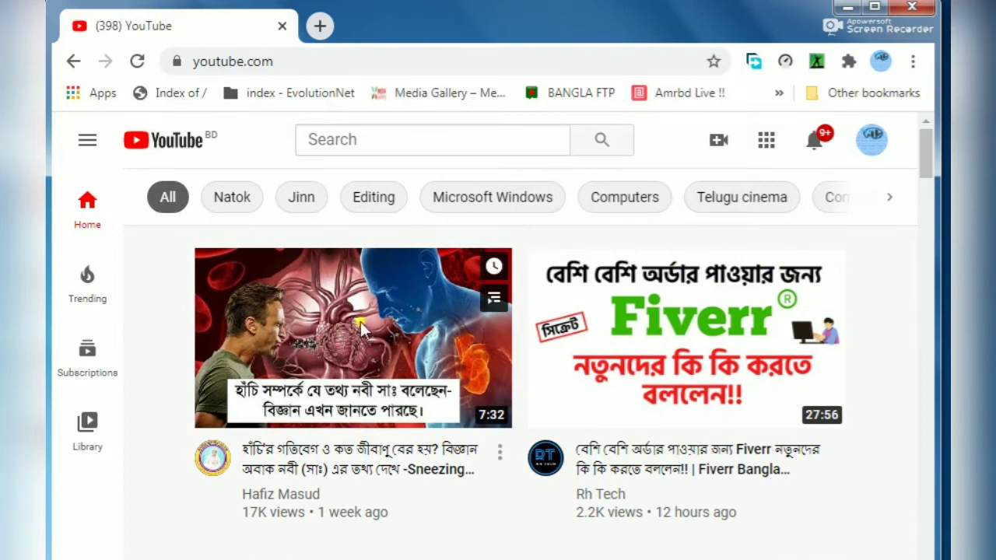
mouse_move(345, 315)
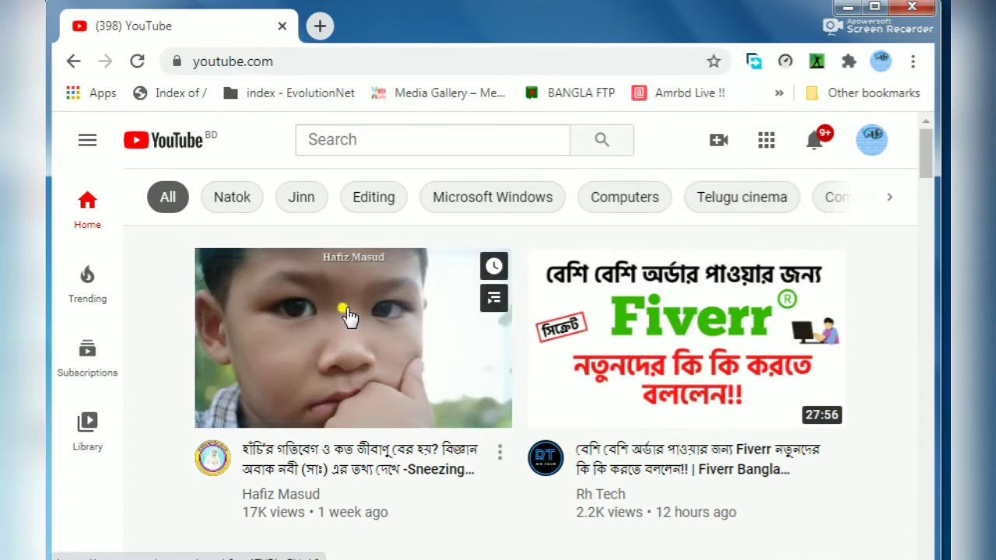
click(347, 315)
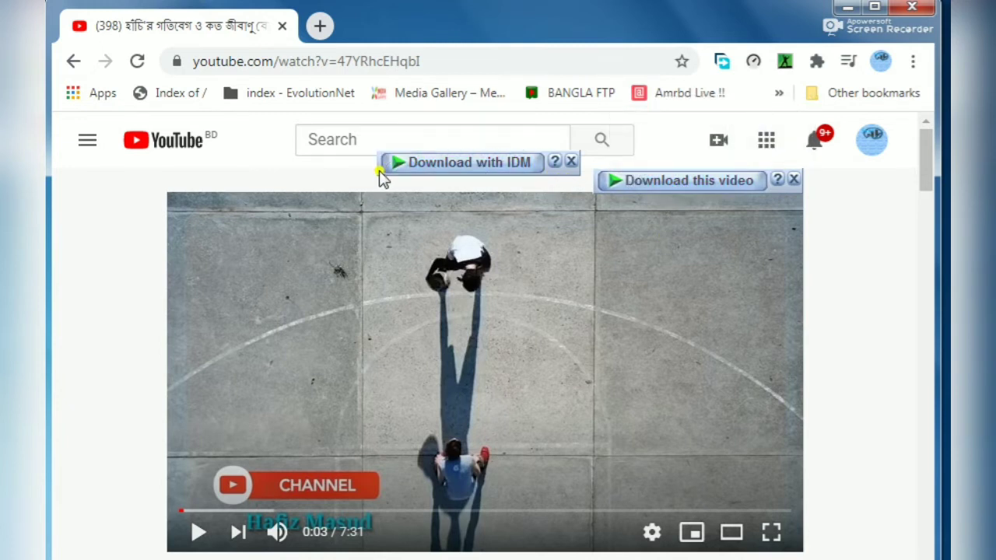
Step: Choose the MP4 720p version of the video for download with IDM and move the Download File Info dialog up
click(714, 182)
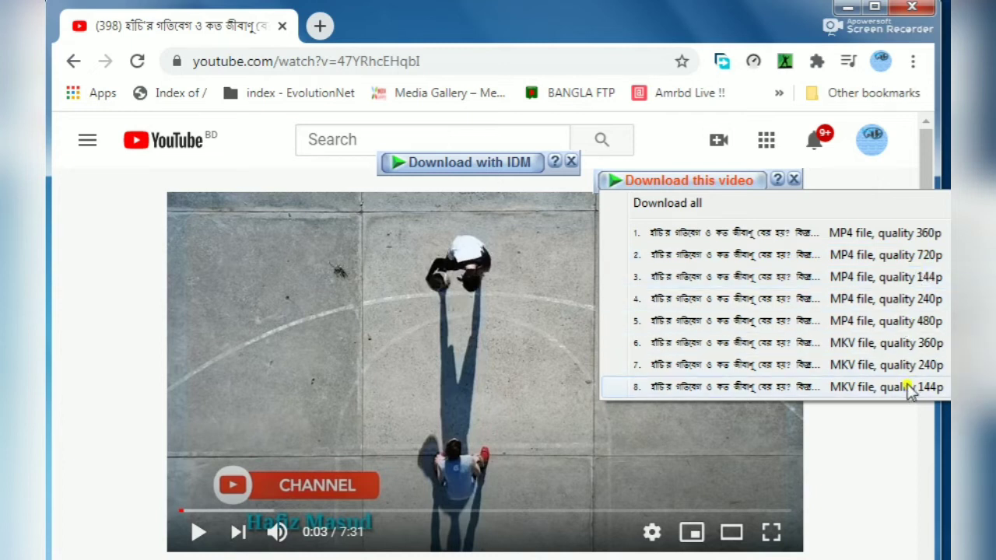
click(912, 257)
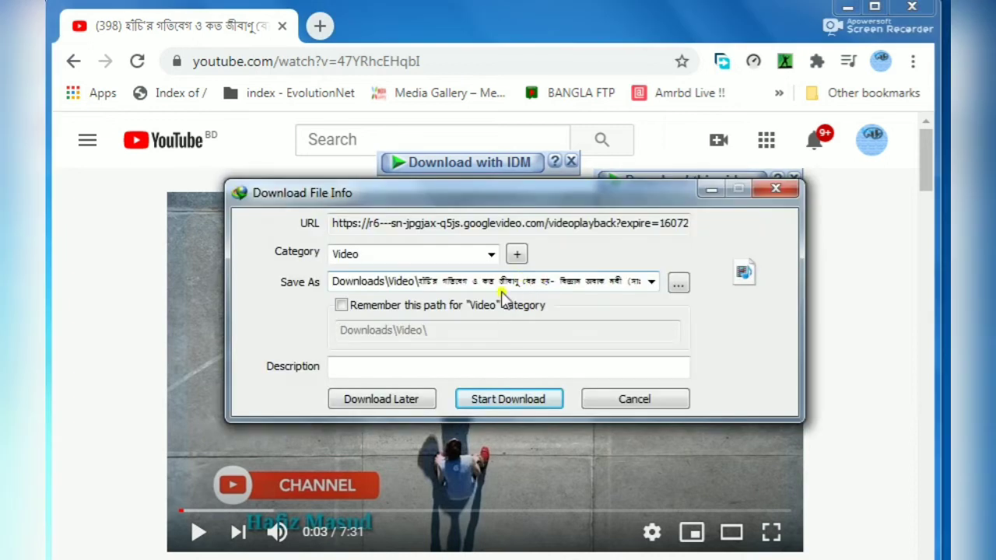
drag(546, 194, 476, 95)
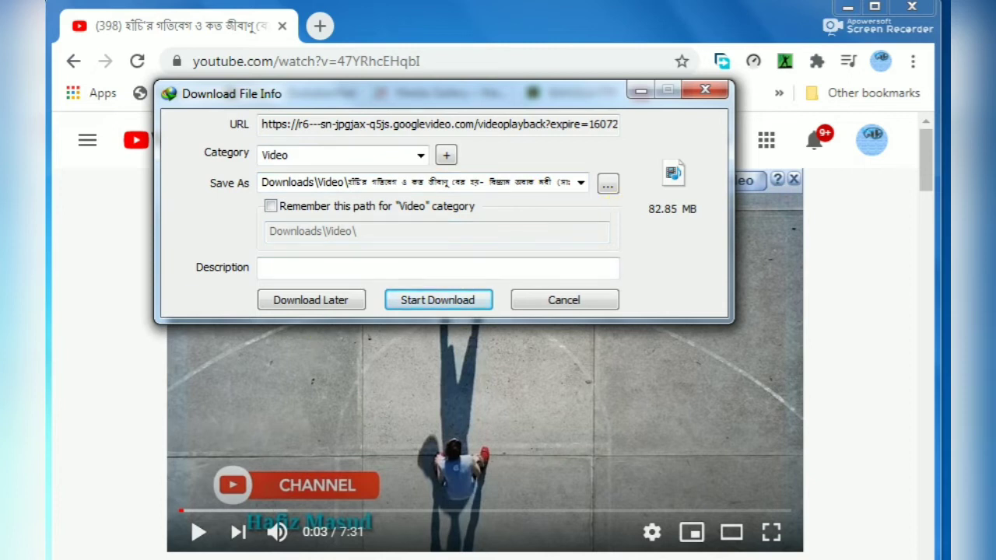
Step: Browse for the download's save location and set it to the Desktop, keeping the suggested file name
click(608, 184)
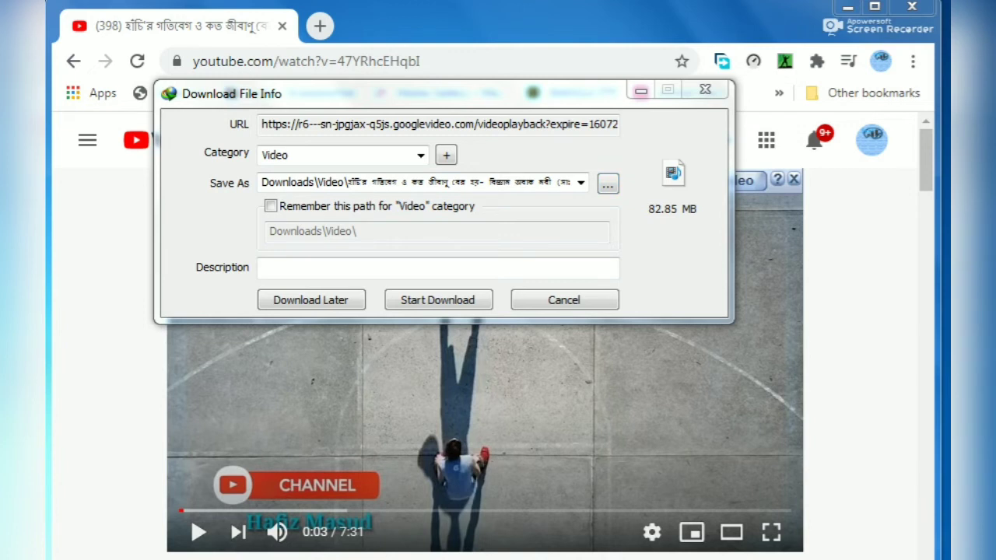
click(609, 162)
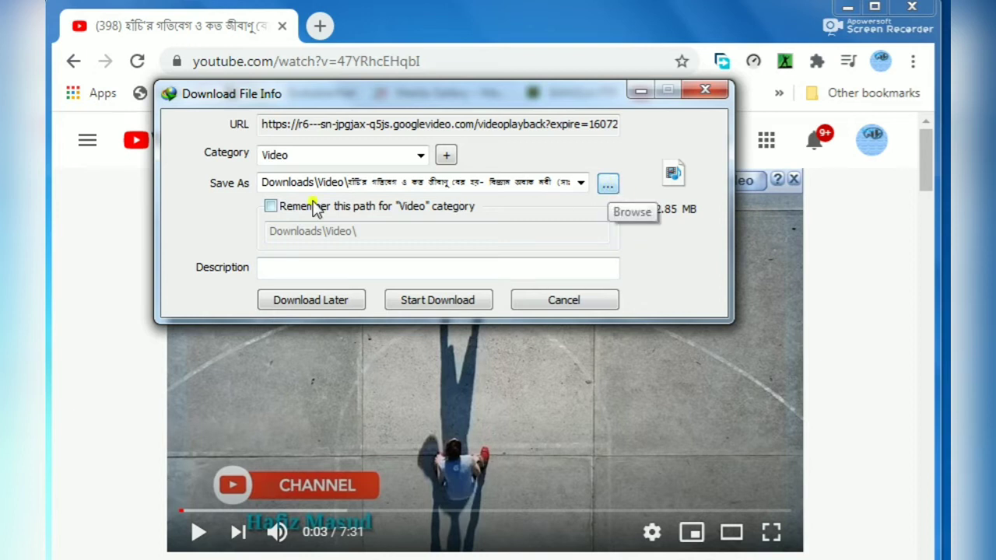
click(609, 189)
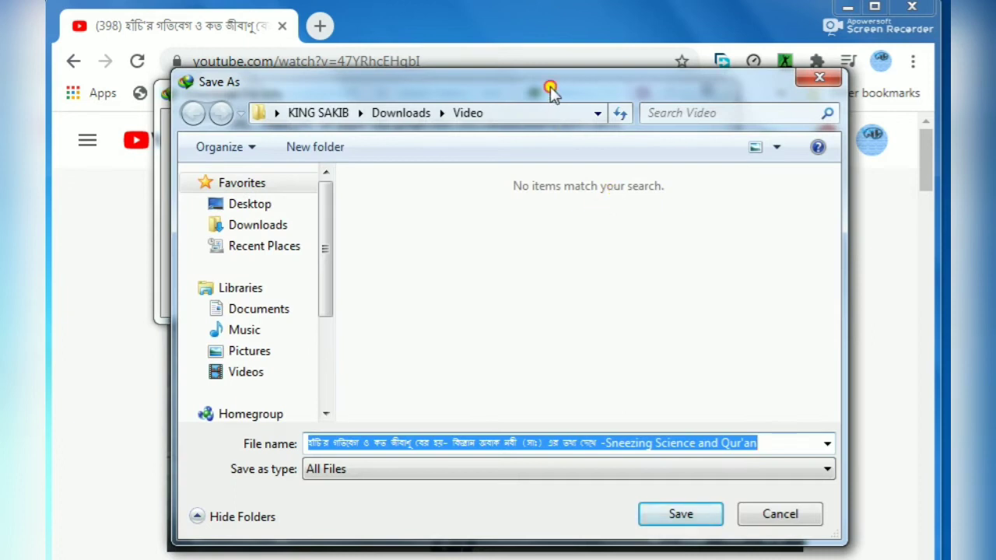
drag(551, 88, 555, 83)
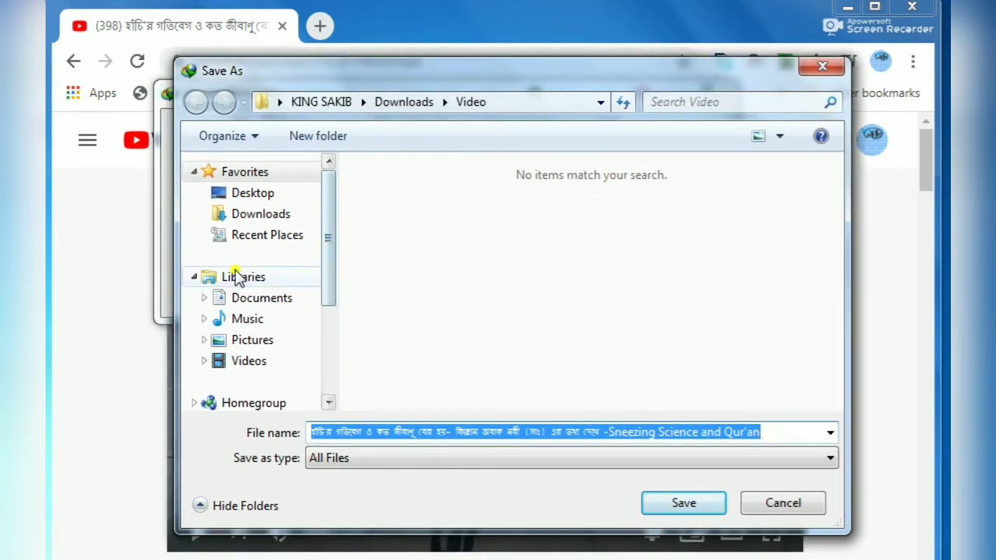
click(250, 199)
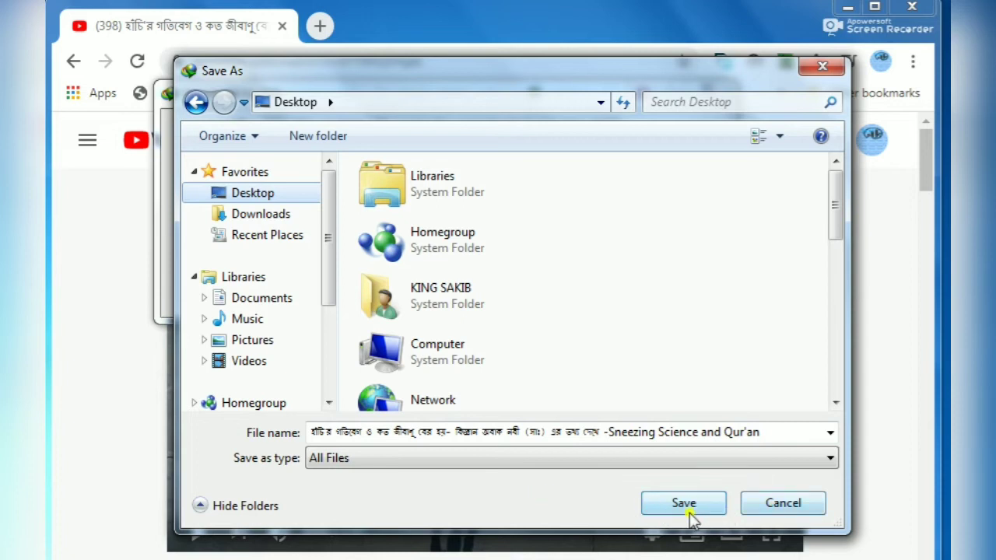
click(713, 504)
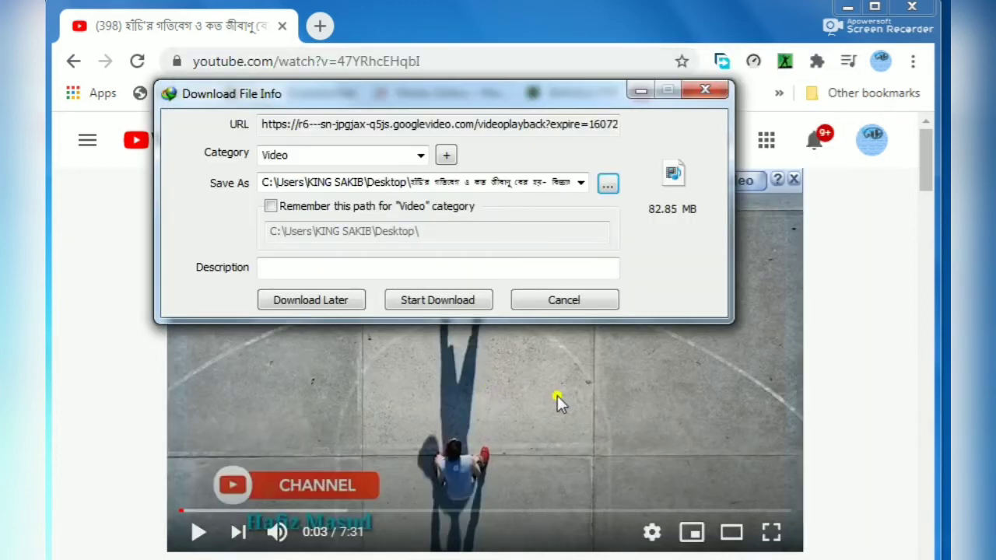
Step: Start the video download and minimize its progress window
click(445, 304)
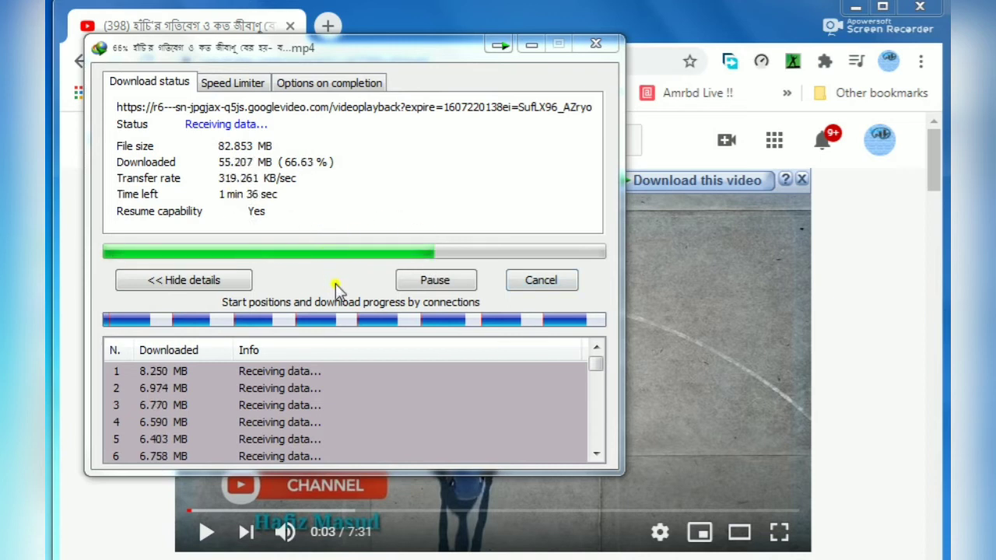
click(530, 47)
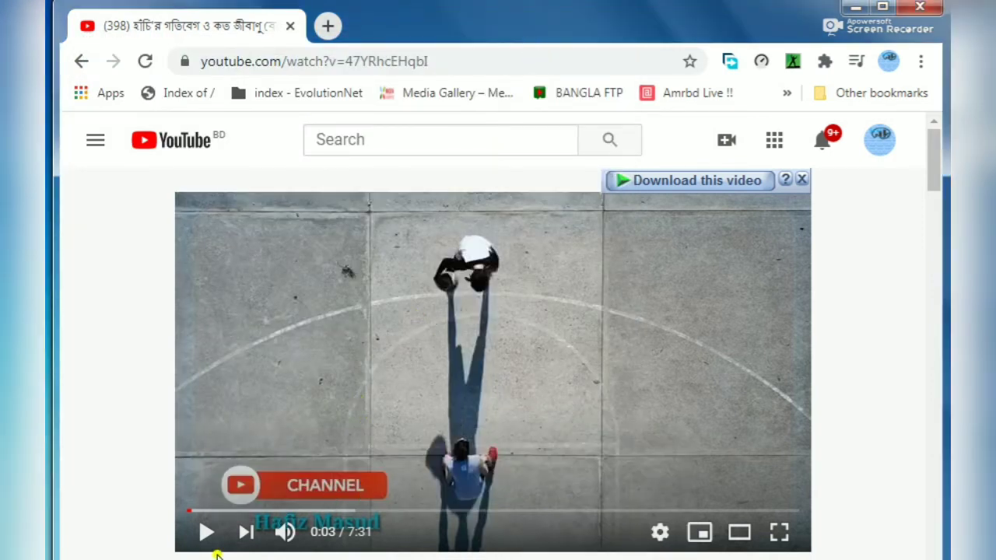
Step: Play the YouTube video and pause it, and close the Download complete dialog once the download finishes
click(205, 532)
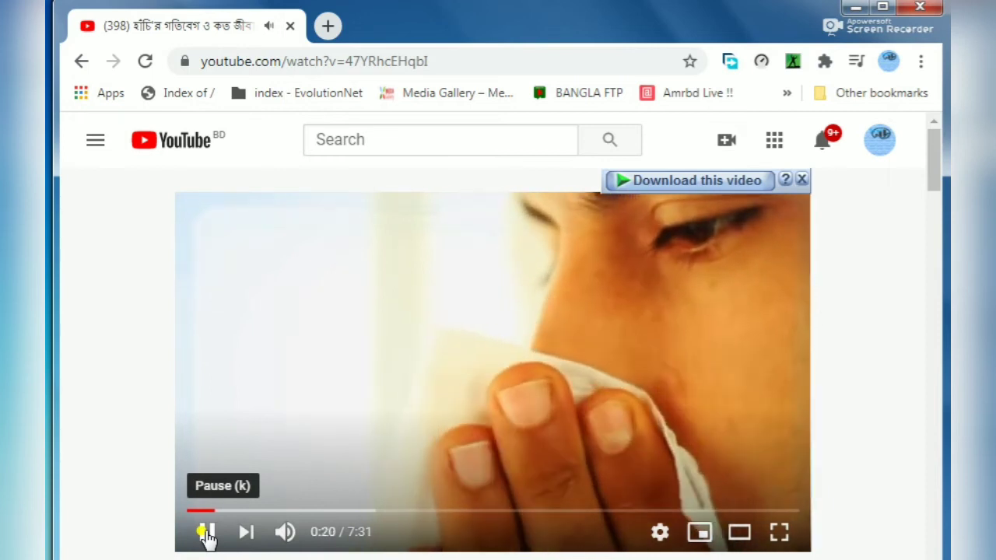
click(206, 536)
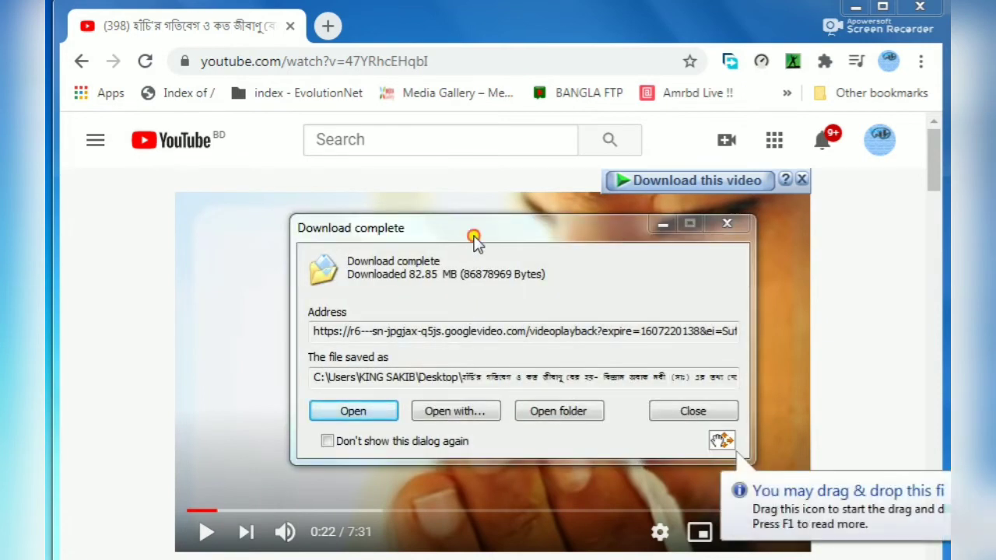
drag(474, 238, 396, 140)
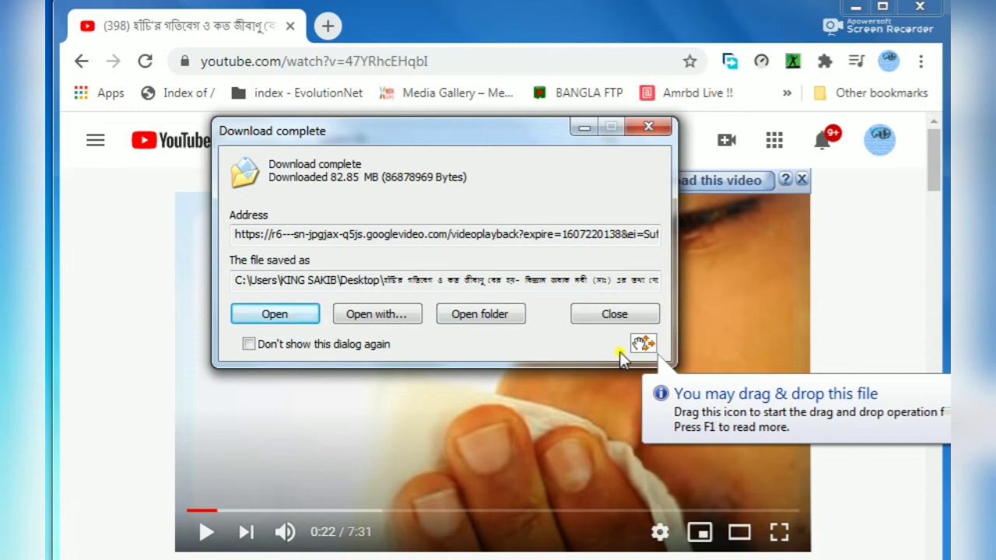
drag(639, 347, 155, 354)
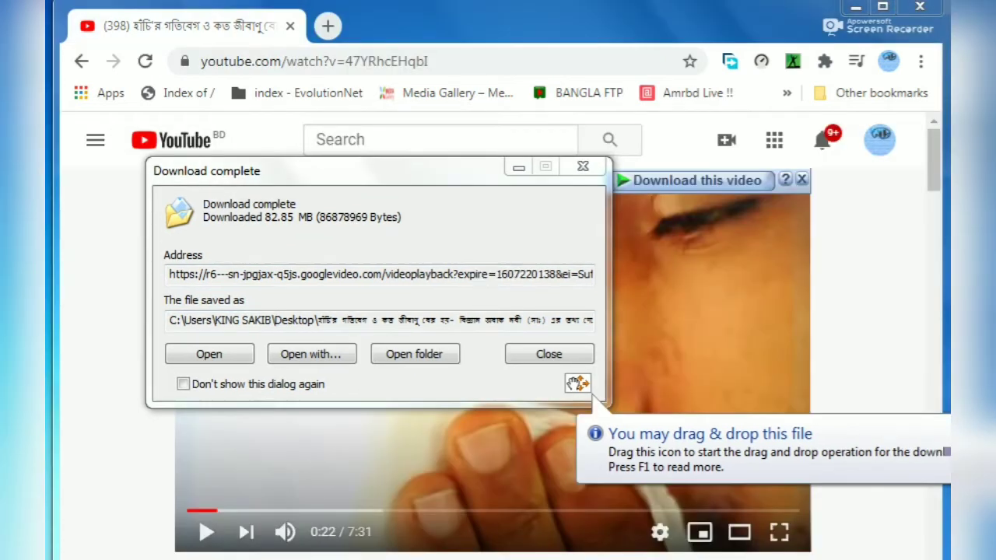
click(585, 169)
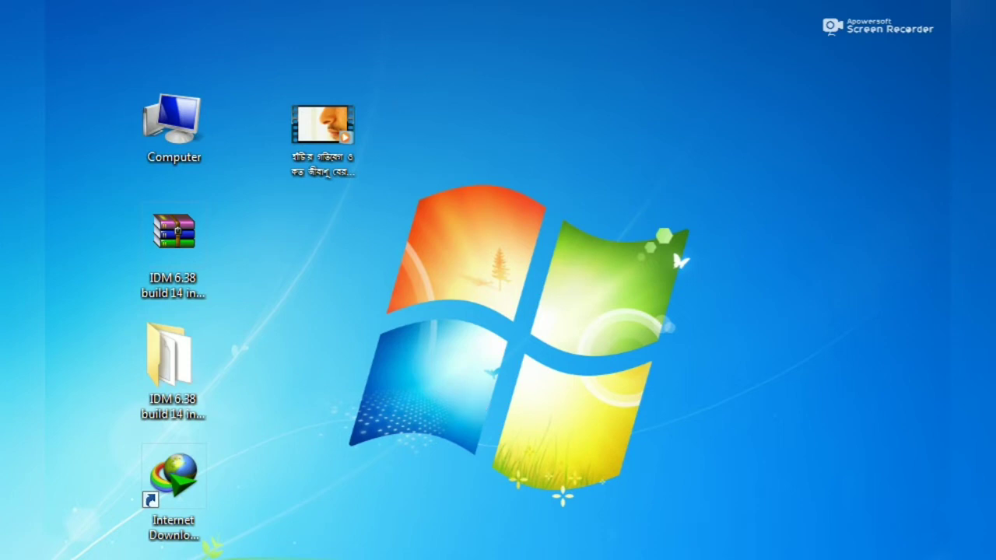
Step: Refresh the desktop and open the downloaded sneezing video with The KMPlayer
drag(253, 62, 405, 207)
right_click(430, 86)
click(459, 148)
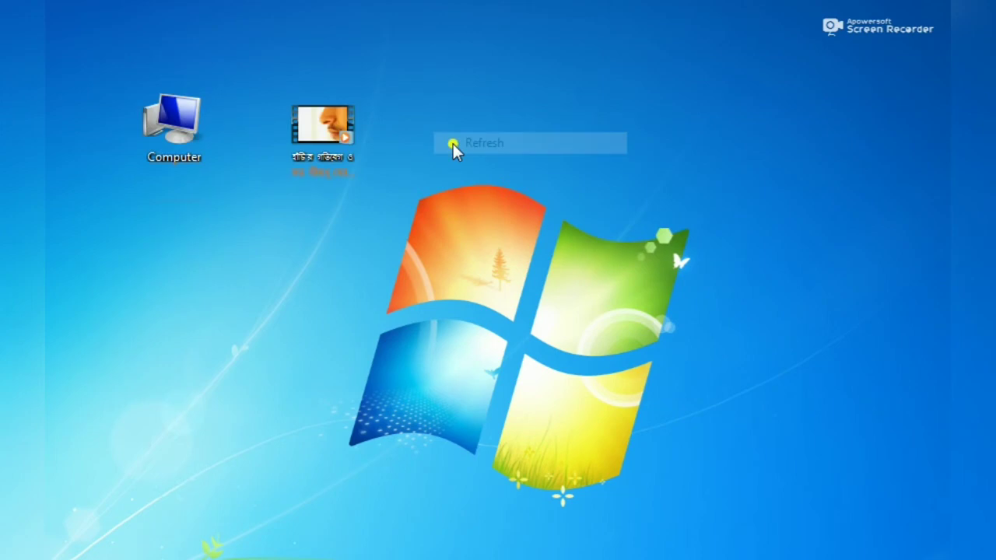
click(327, 114)
double_click(326, 109)
right_click(329, 111)
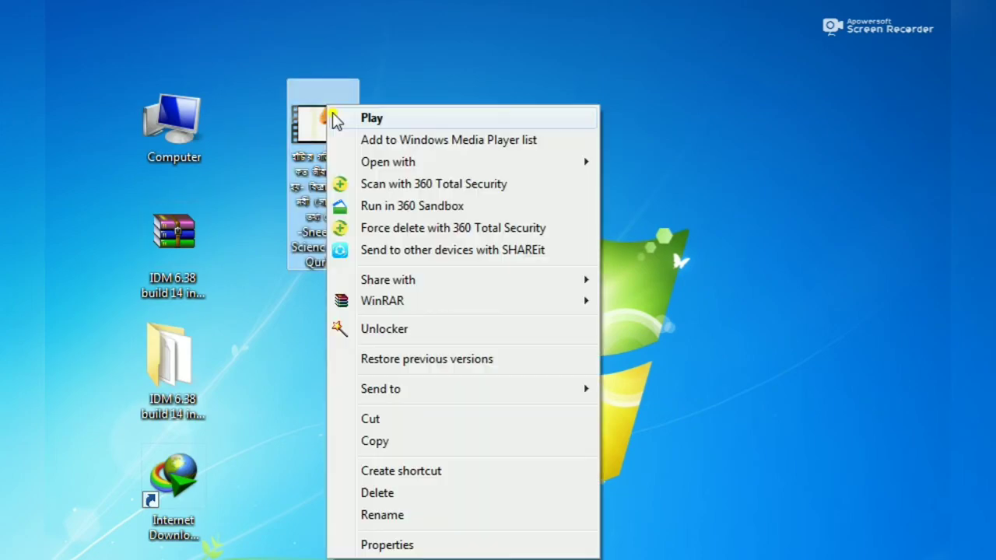
mouse_move(474, 166)
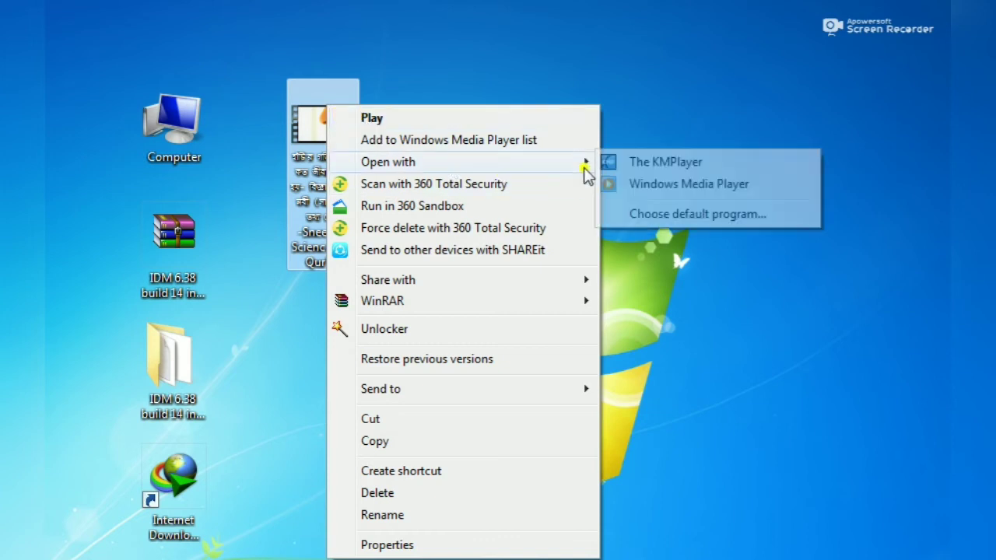
click(685, 164)
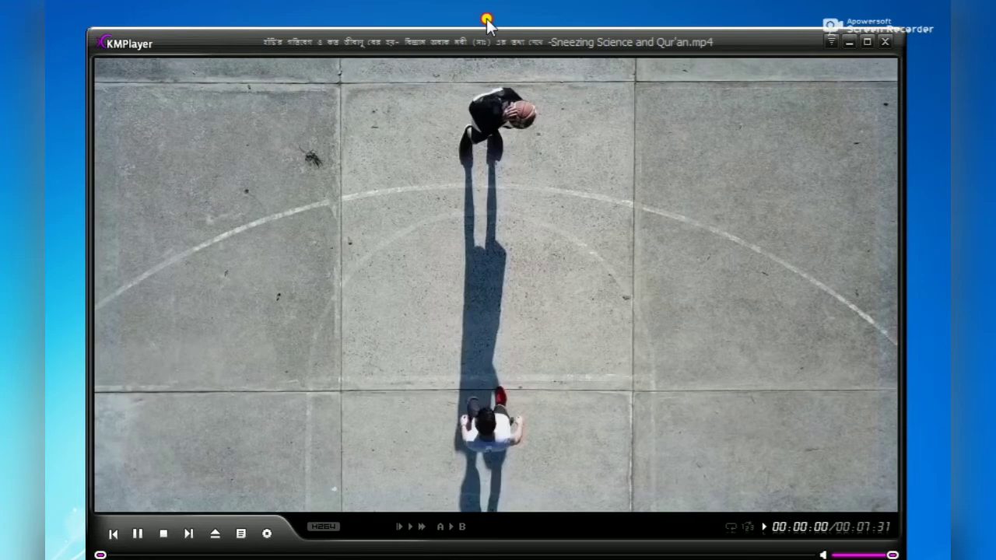
Step: Check the video's playback by skipping to about 34 seconds, going back to about 25 seconds and pausing it
drag(471, 42, 443, 24)
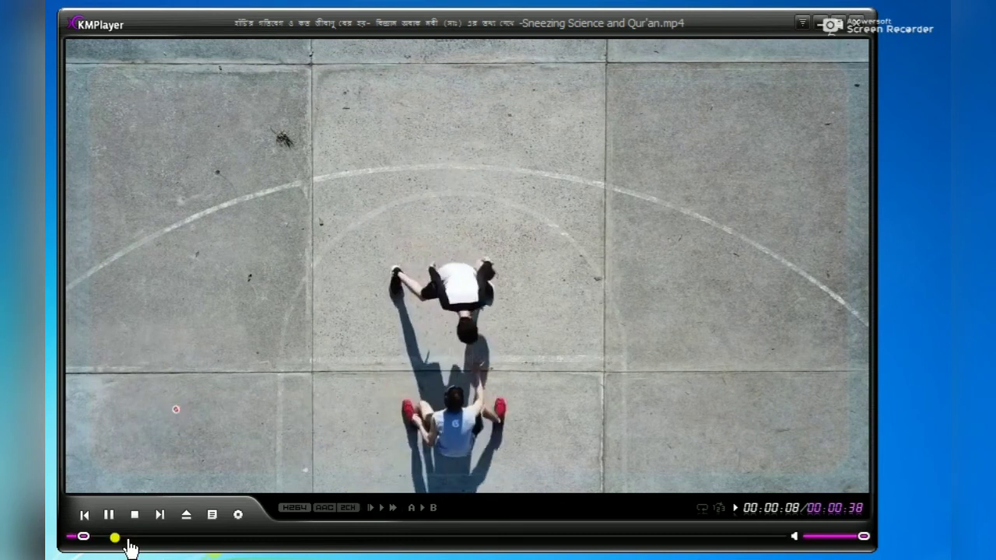
click(123, 537)
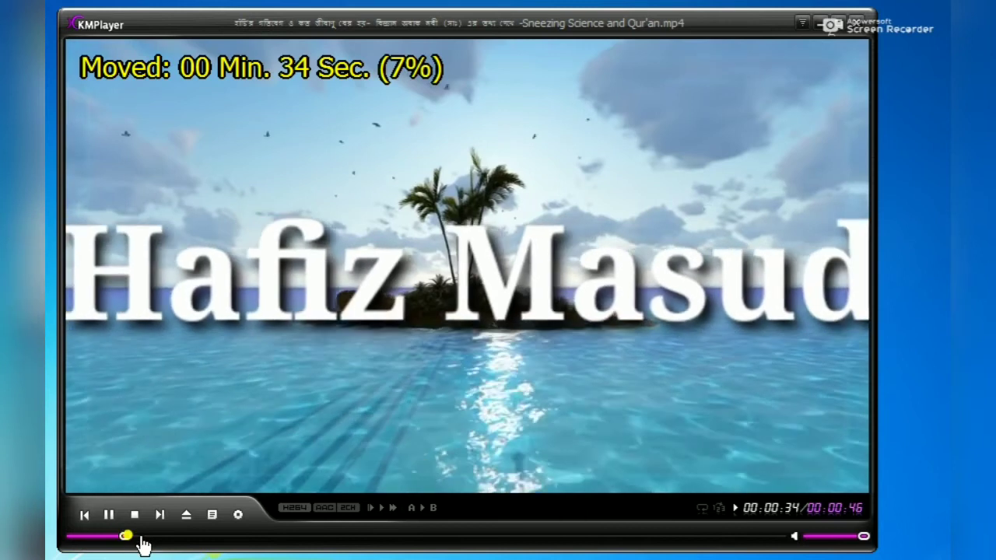
click(109, 537)
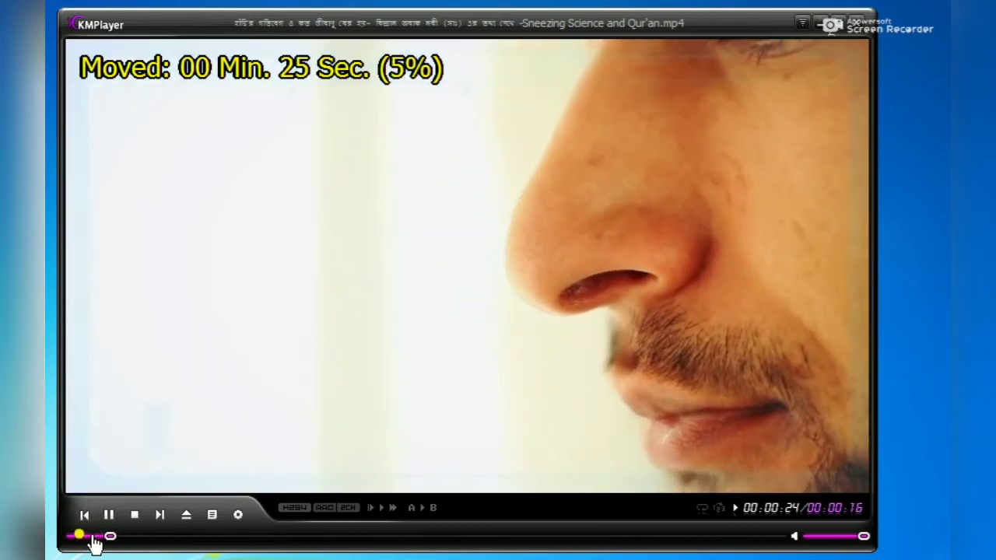
click(110, 516)
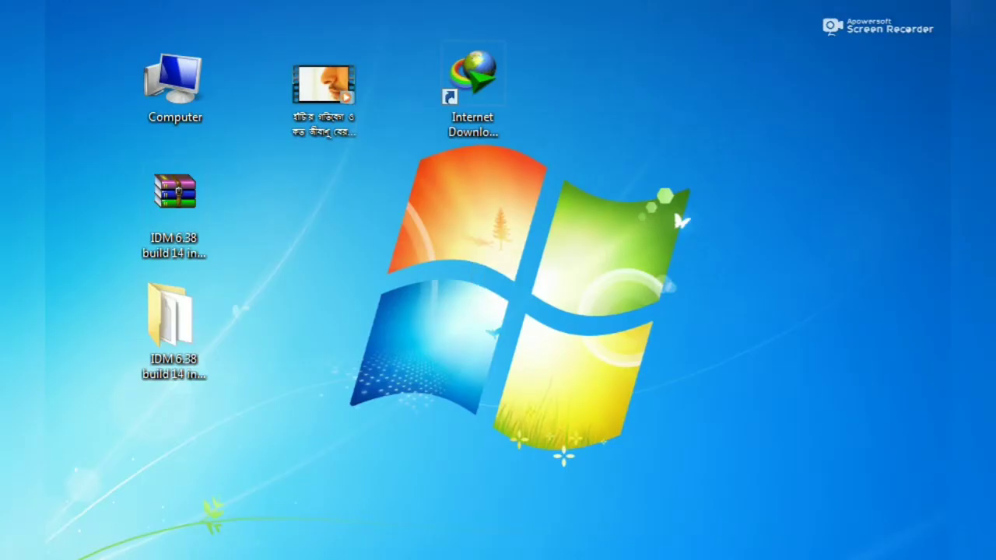
right_click(646, 131)
click(667, 185)
right_click(628, 109)
click(656, 165)
mouse_move(464, 88)
mouse_down()
mouse_move(596, 116)
mouse_move(558, 233)
mouse_move(525, 209)
mouse_move(530, 132)
mouse_move(459, 92)
mouse_up()
right_click(593, 100)
click(627, 152)
right_click(597, 123)
click(622, 178)
right_click(605, 124)
click(639, 177)
Step: Open Internet Download Manager from its desktop shortcut and view the Sounds and General settings in its options
click(473, 74)
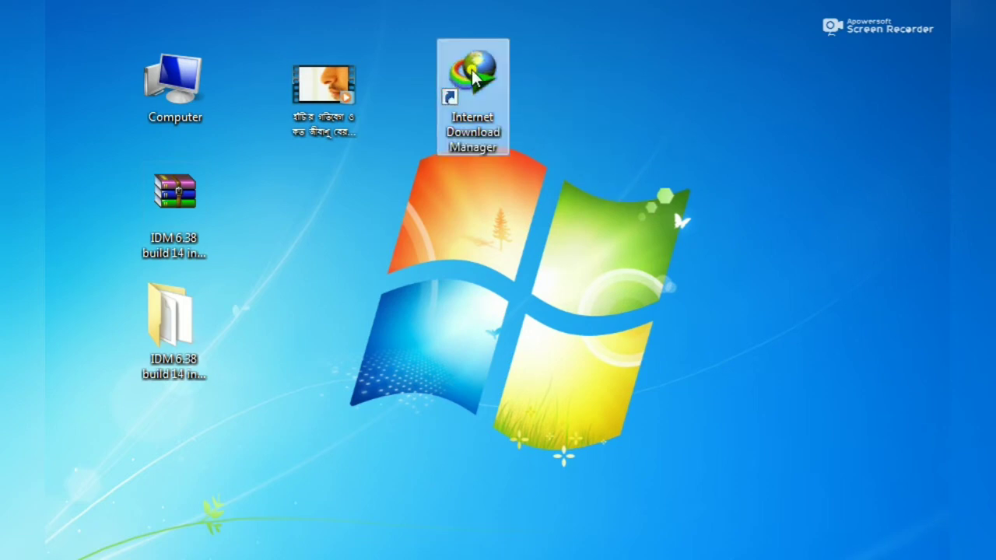
right_click(472, 73)
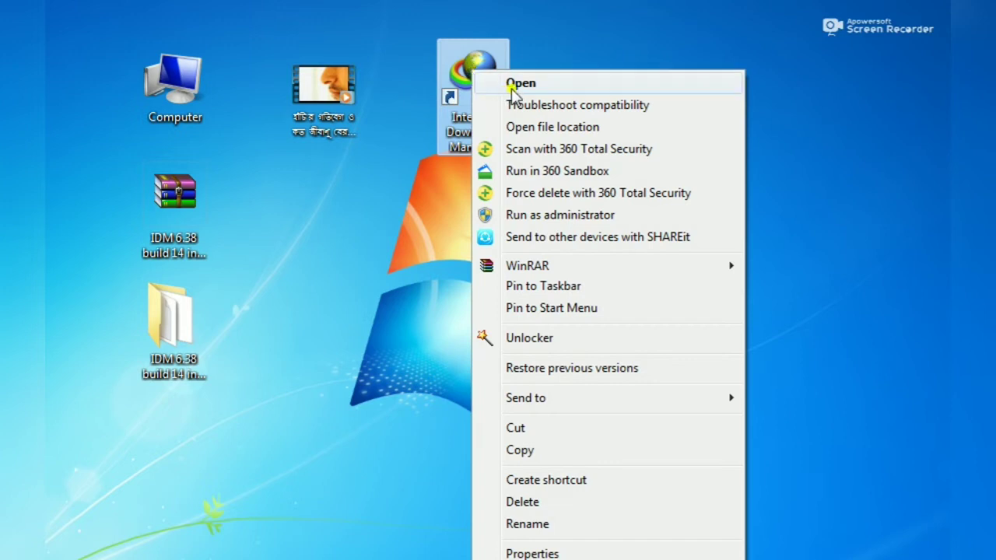
click(538, 81)
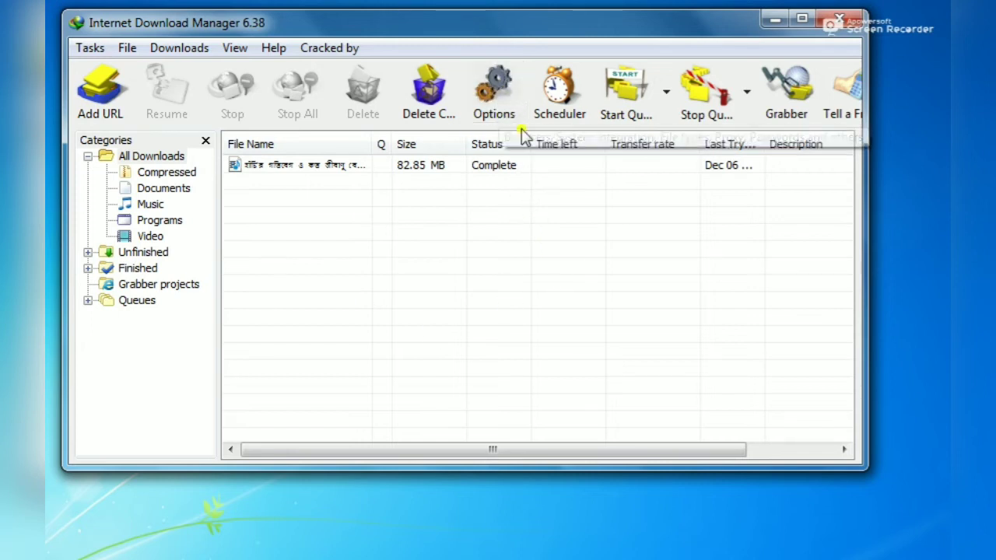
click(514, 75)
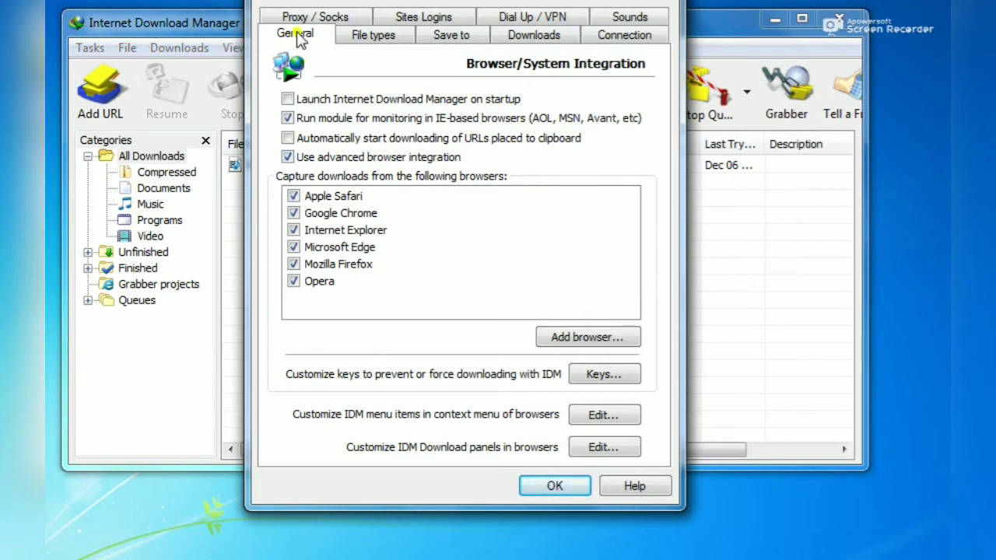
click(639, 16)
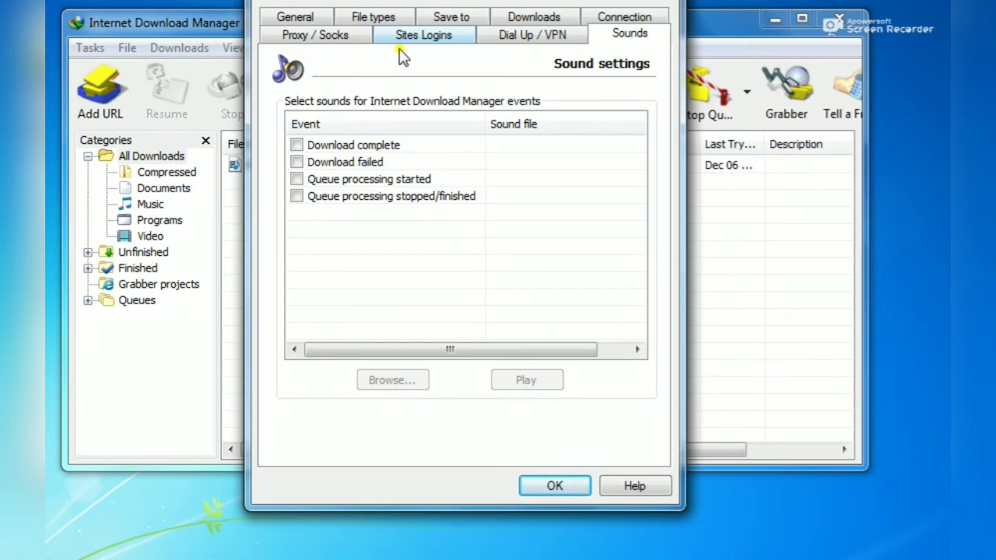
click(310, 20)
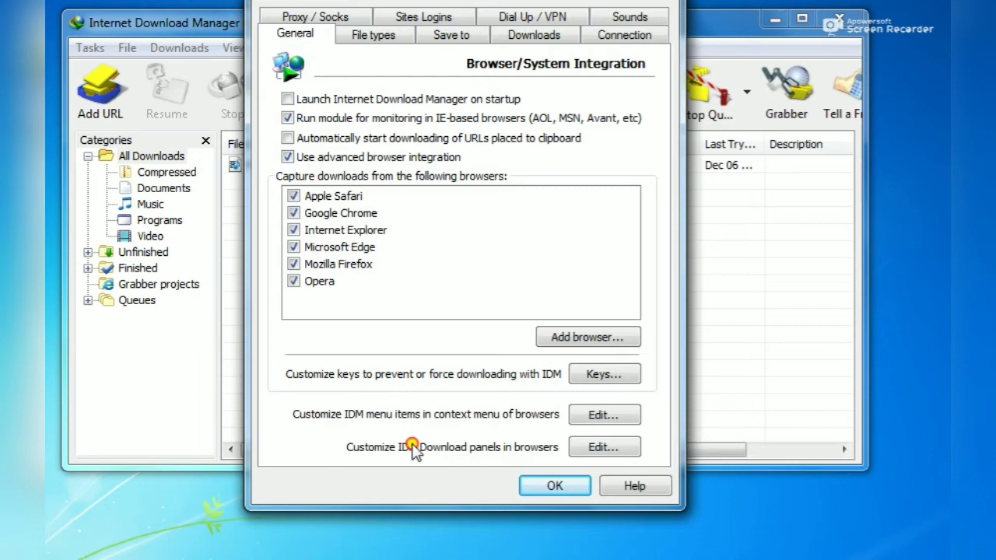
Step: Add 3GP to the file types that show the IDM download panel on web-players, and confirm the panel settings
click(595, 451)
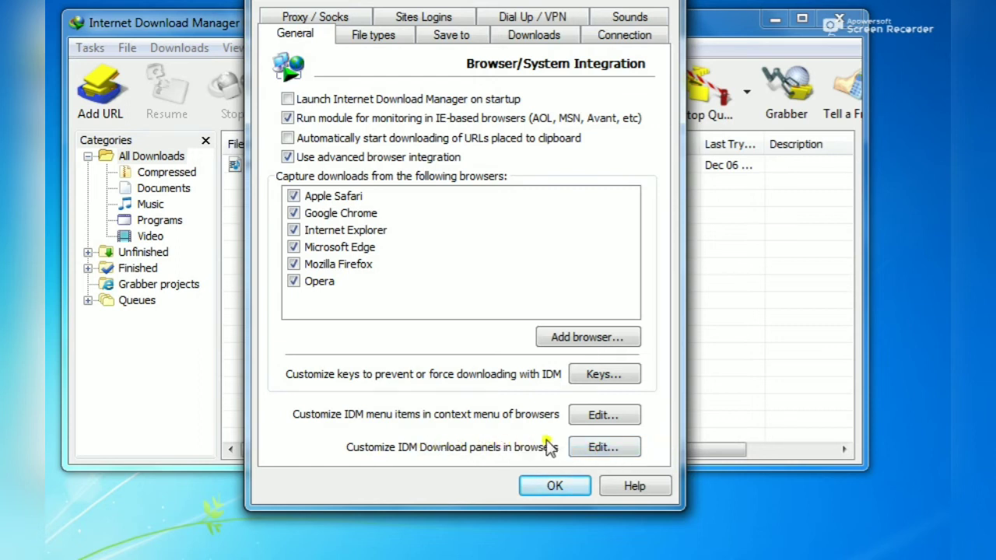
click(619, 449)
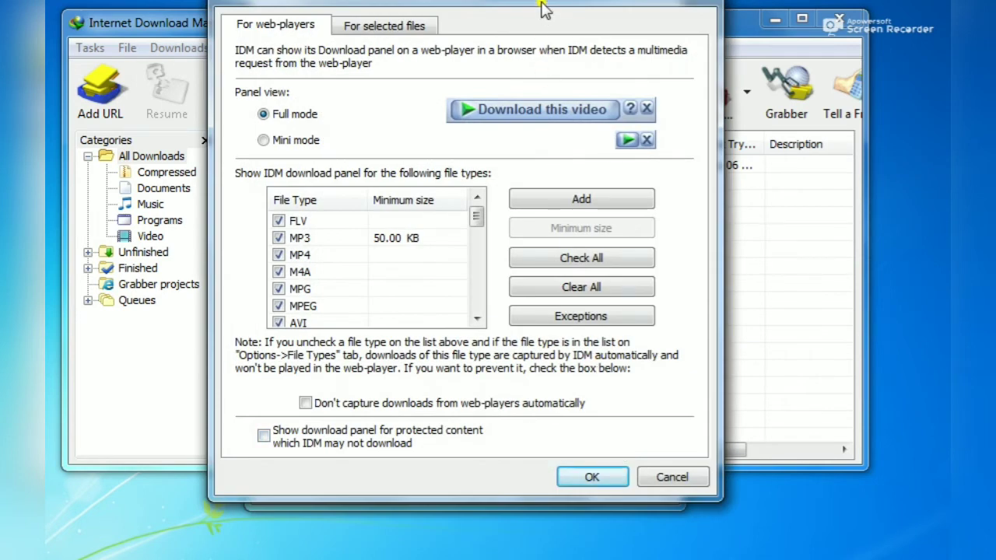
drag(560, 1, 560, 33)
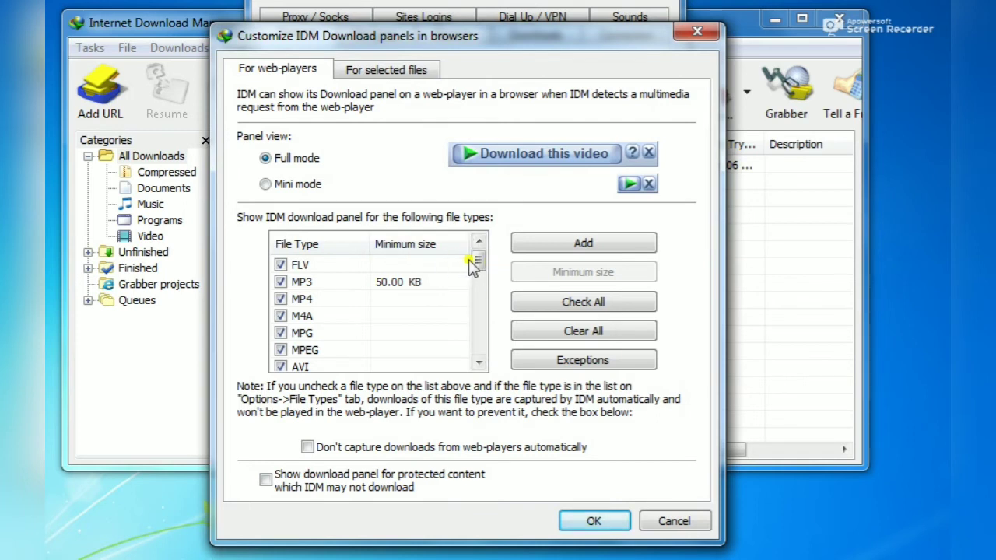
drag(477, 265, 477, 335)
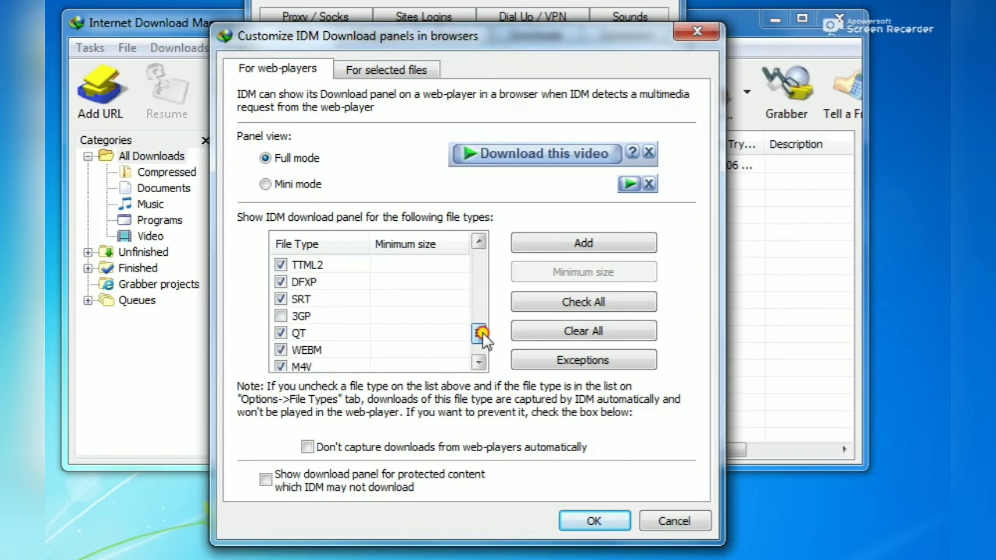
click(280, 317)
click(591, 523)
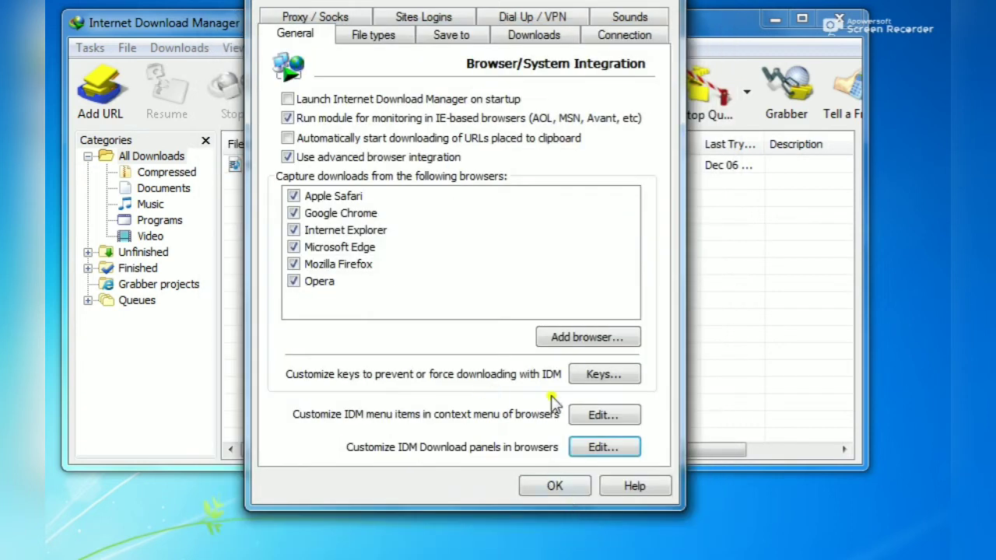
Step: Reopen the download panel settings for browsers, check the 3GP entry in the file type list, and confirm
click(595, 449)
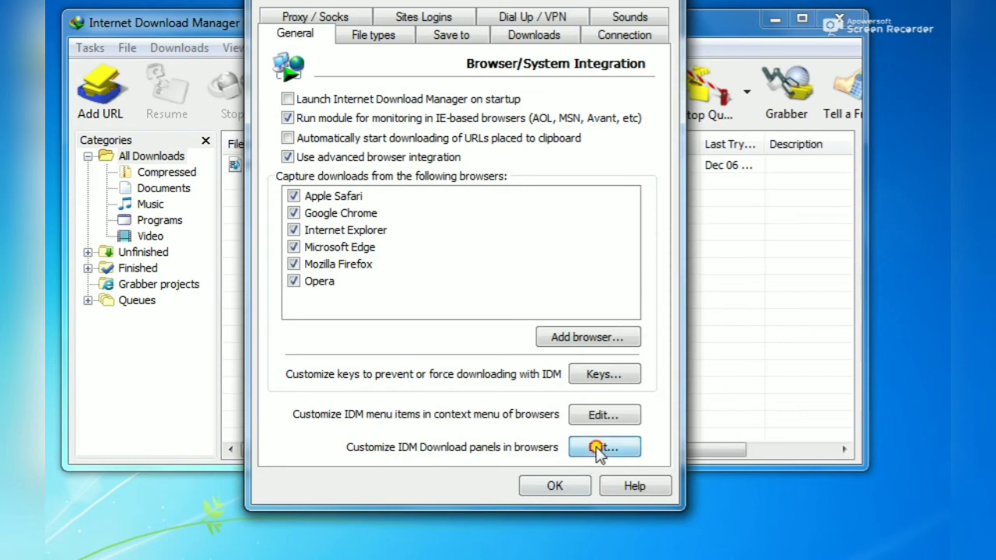
drag(476, 214, 492, 320)
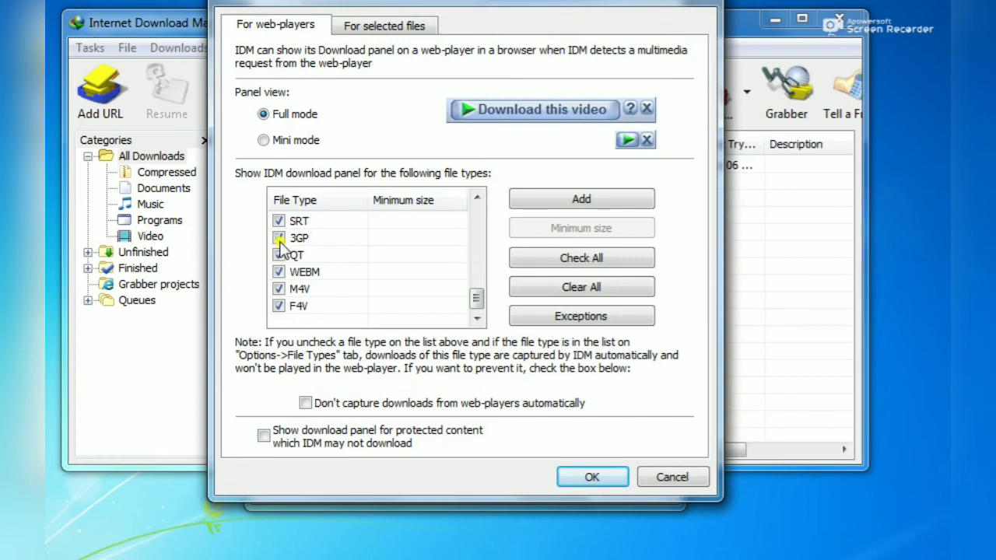
click(591, 476)
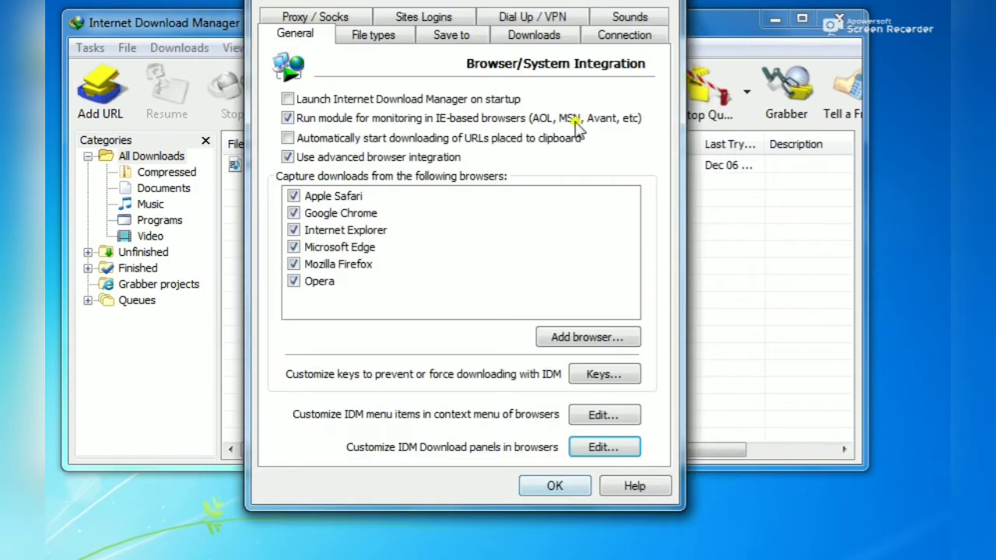
Step: Close the Internet Download Manager configuration dialog and the program's main window
drag(538, 0, 547, 78)
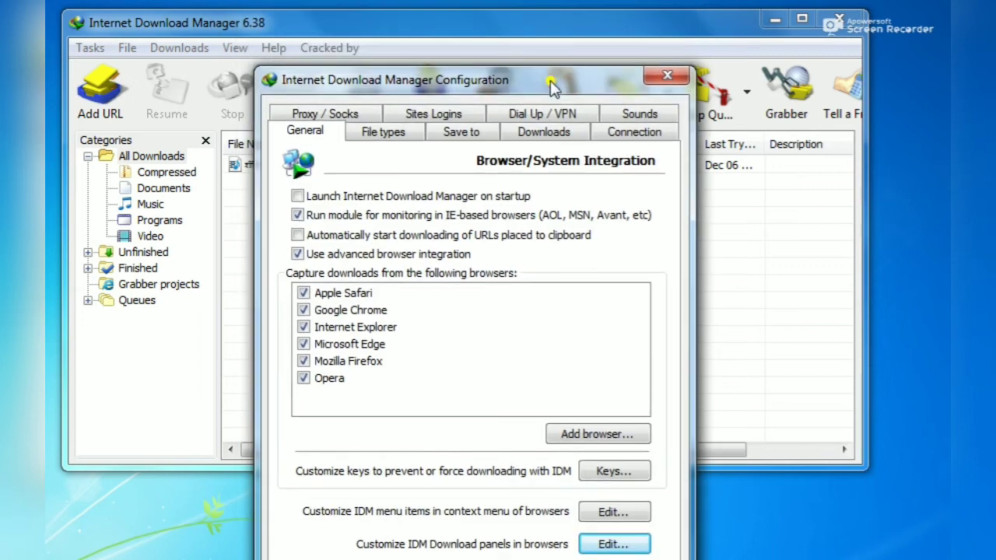
click(663, 77)
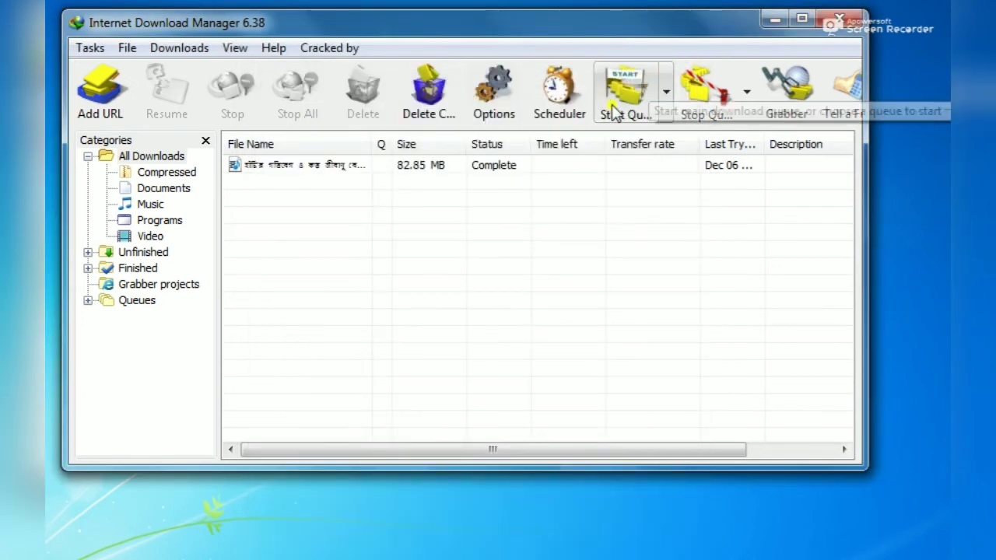
drag(659, 26, 662, 63)
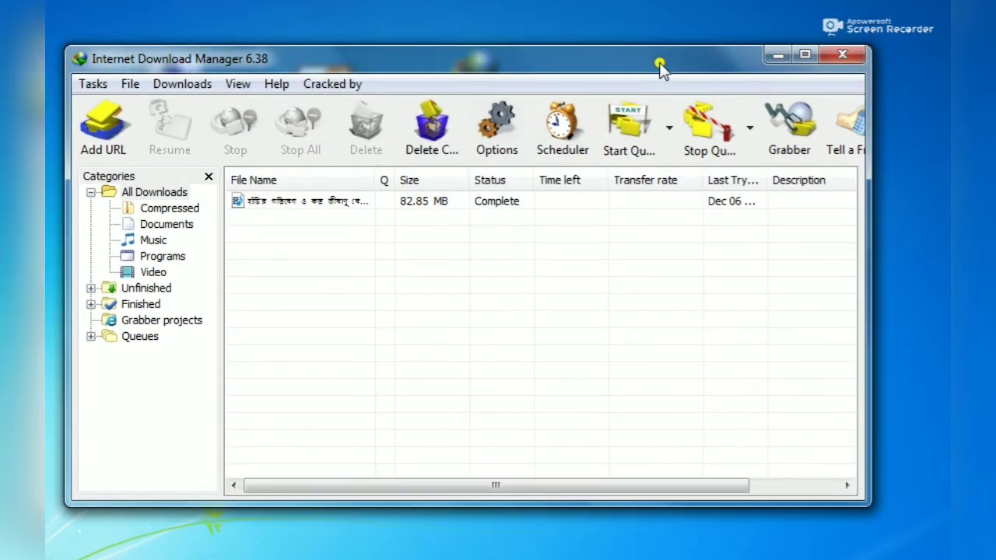
click(843, 57)
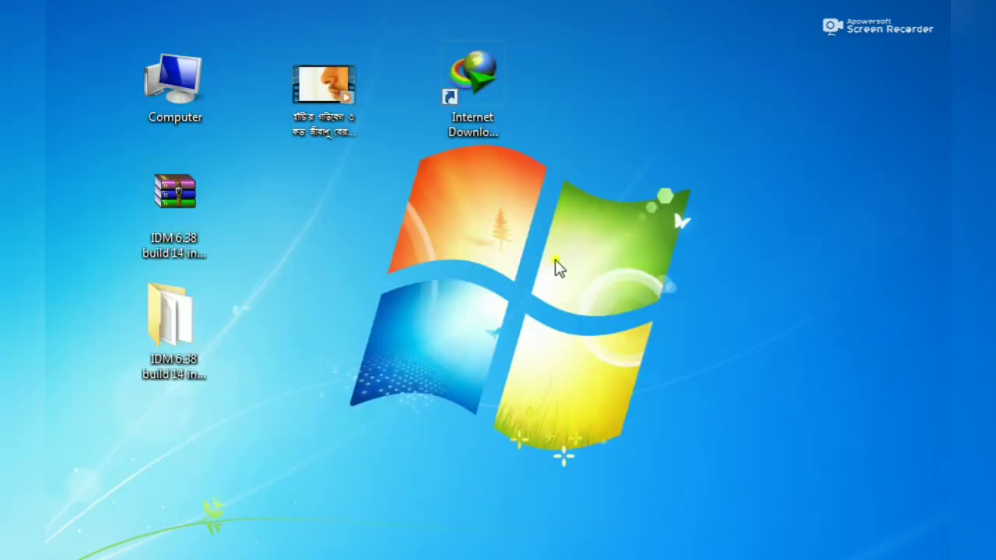
right_click(587, 101)
click(604, 161)
right_click(581, 101)
click(622, 156)
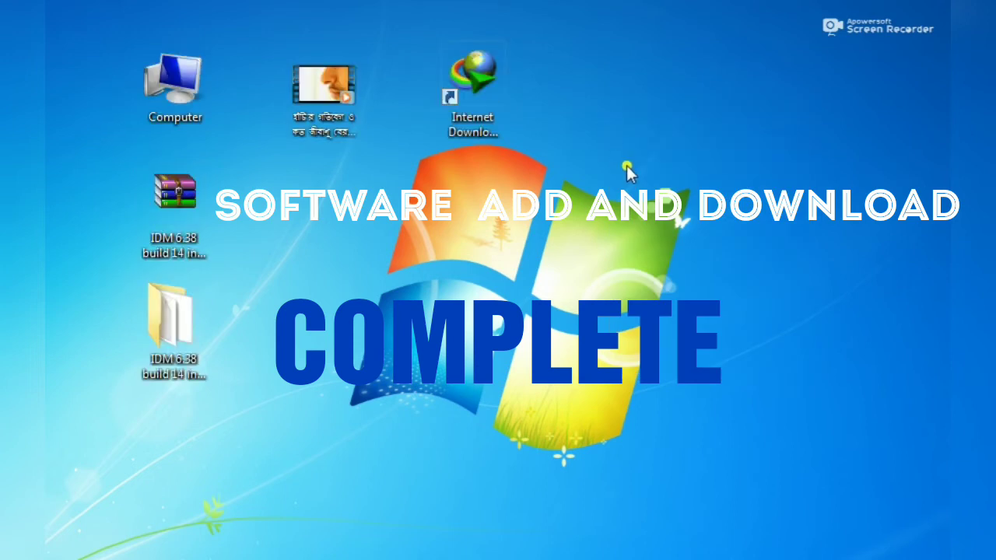
right_click(607, 118)
click(632, 175)
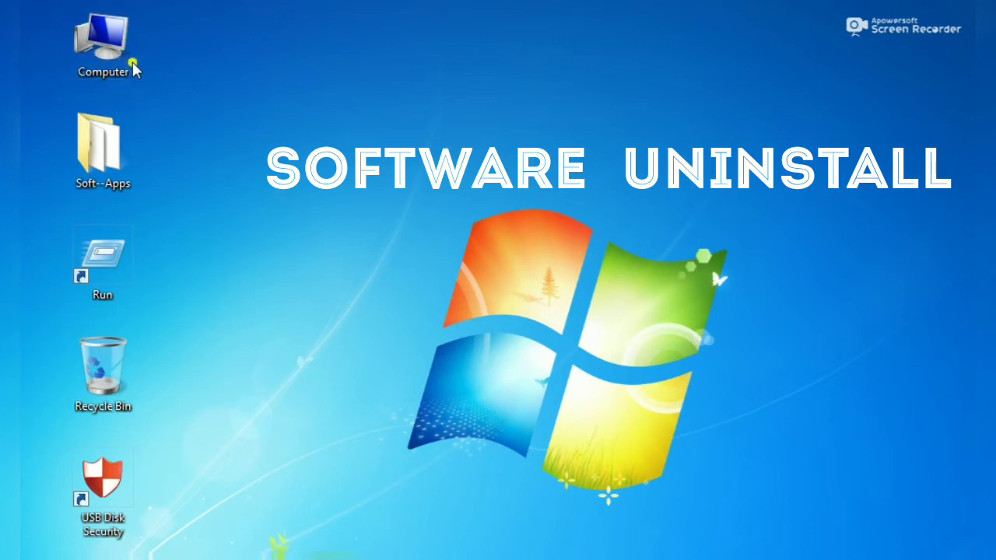
Step: Open Computer from the desktop and go to the list for uninstalling or changing programs
mouse_move(140, 67)
mouse_down()
mouse_move(280, 140)
mouse_move(172, 95)
mouse_up()
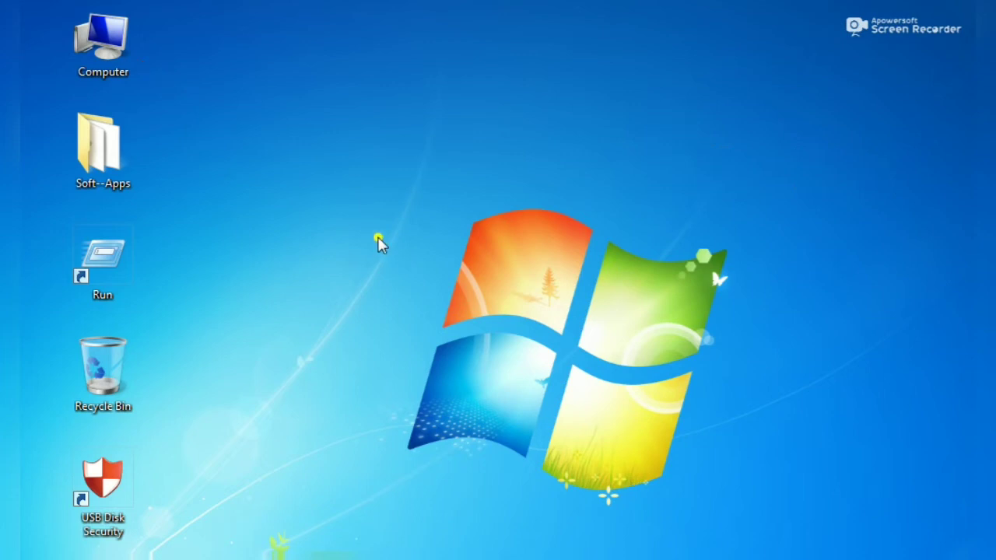
drag(254, 135, 143, 74)
right_click(85, 28)
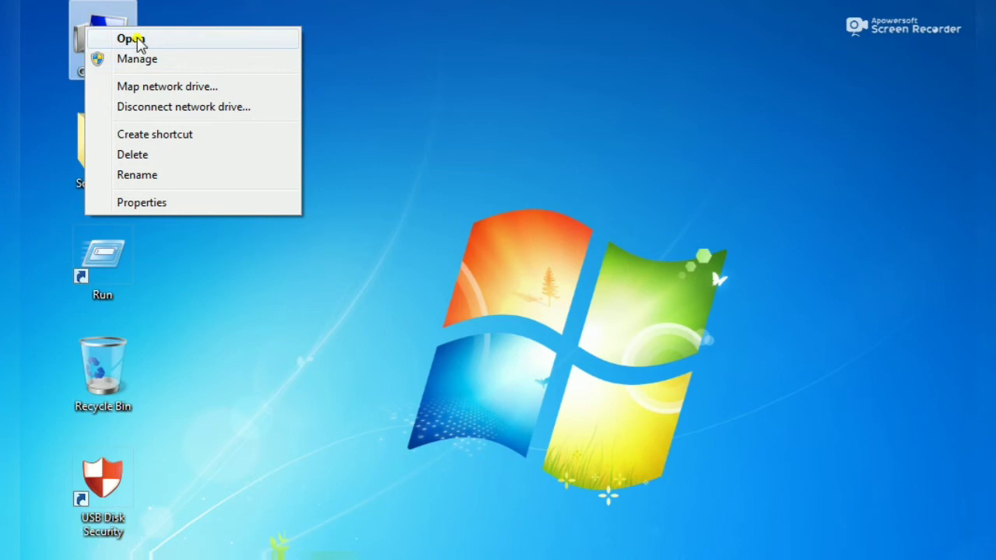
click(193, 39)
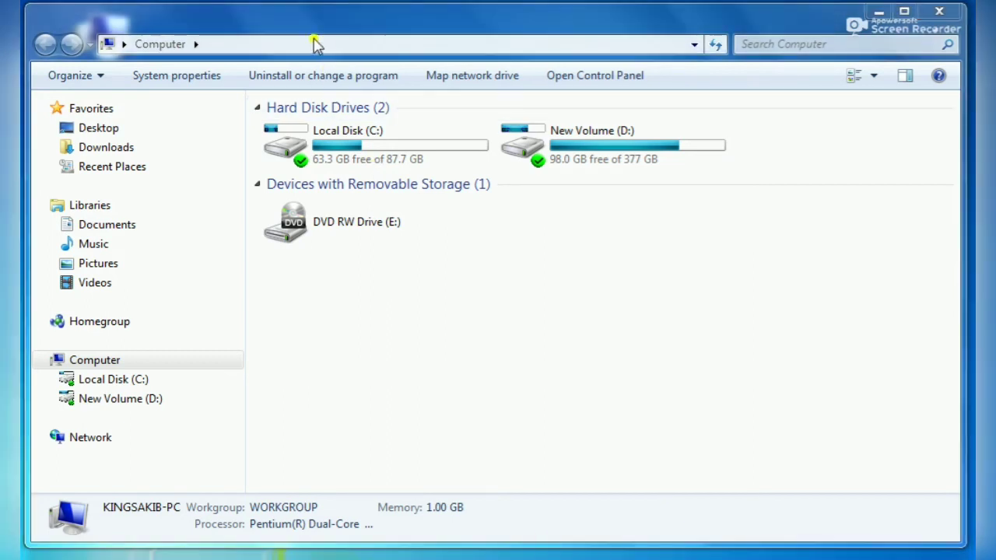
mouse_move(246, 56)
mouse_down()
mouse_move(251, 91)
mouse_move(436, 106)
mouse_up()
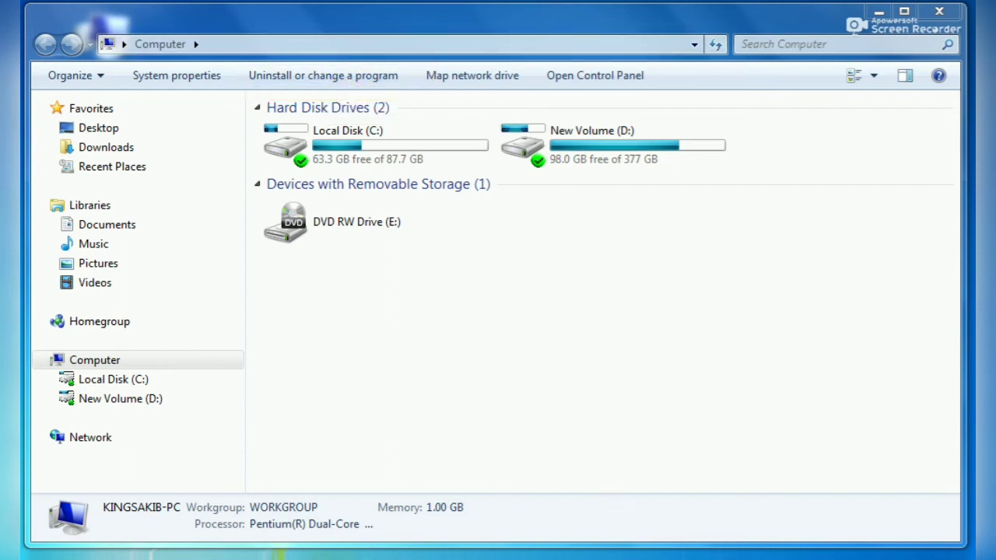
click(330, 77)
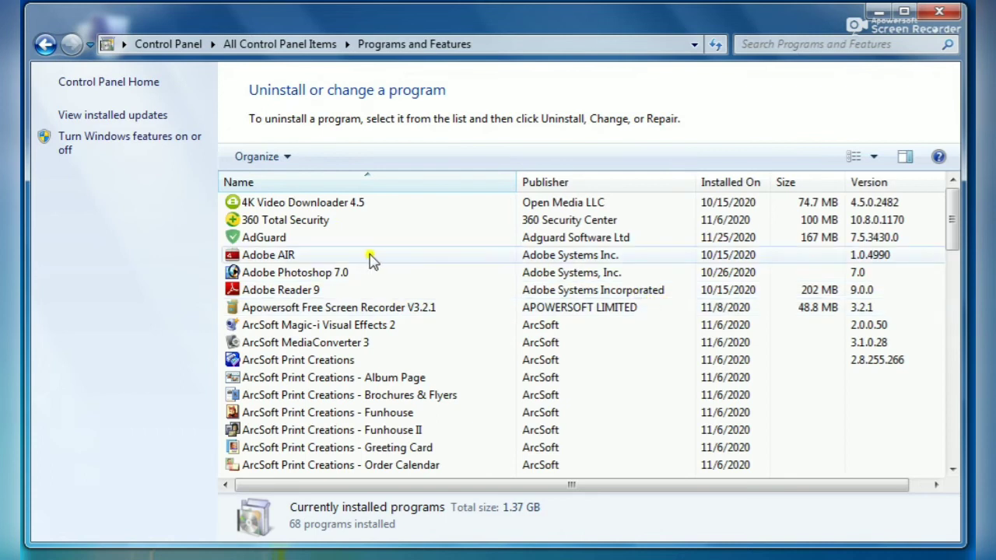
Step: Find Internet Download Manager among the installed programs and start its uninstaller
scroll(389, 252, down, 10)
scroll(424, 247, down, 7)
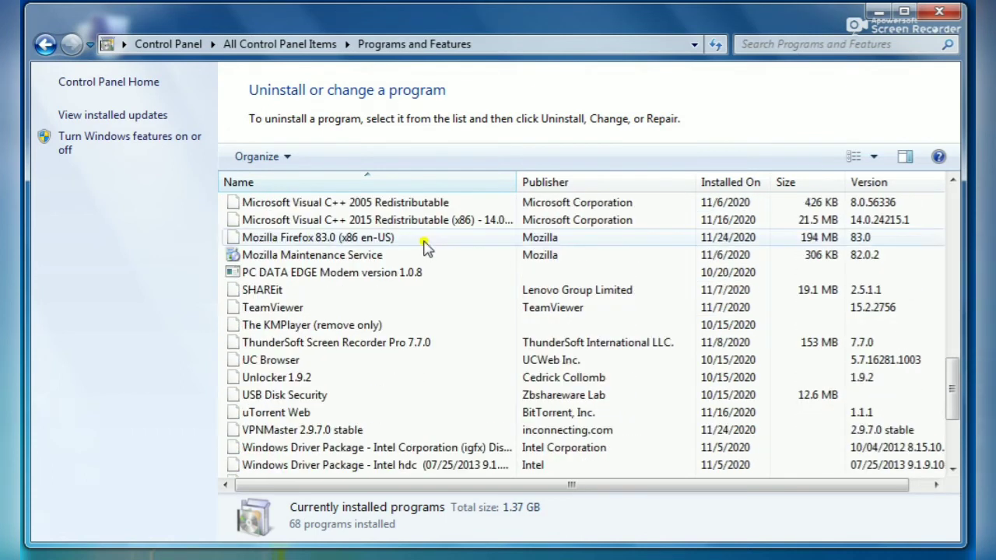
scroll(421, 246, up, 13)
scroll(424, 307, up, 5)
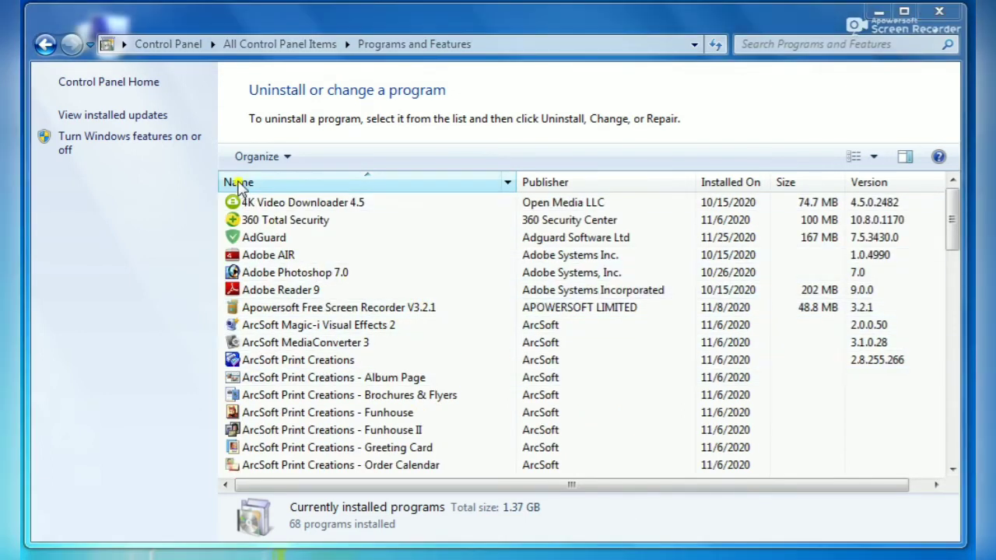
mouse_move(219, 195)
mouse_down()
mouse_move(307, 294)
mouse_move(491, 382)
mouse_move(586, 502)
mouse_move(526, 524)
mouse_move(521, 474)
mouse_up()
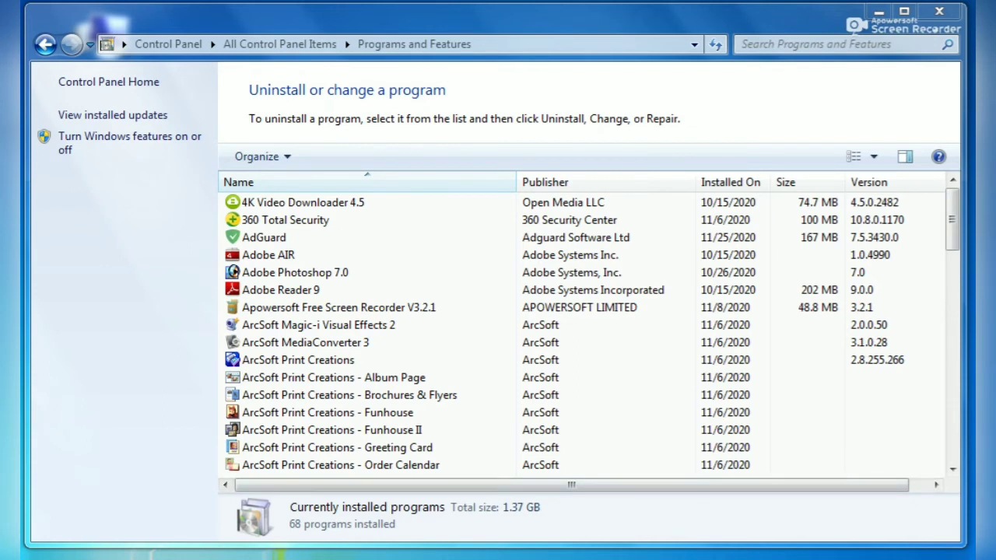
drag(950, 230, 960, 358)
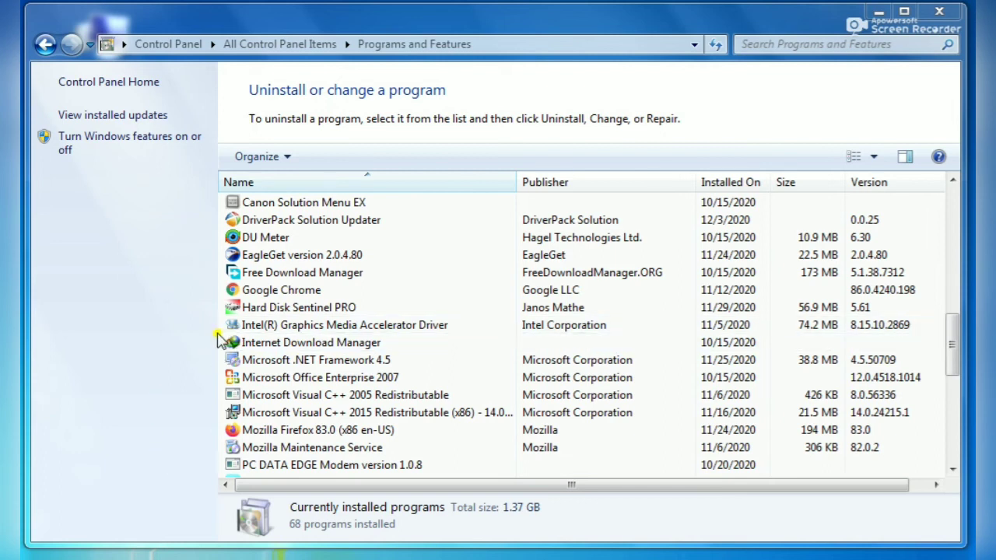
mouse_move(230, 351)
mouse_down()
mouse_move(407, 365)
mouse_move(405, 352)
mouse_up()
click(330, 343)
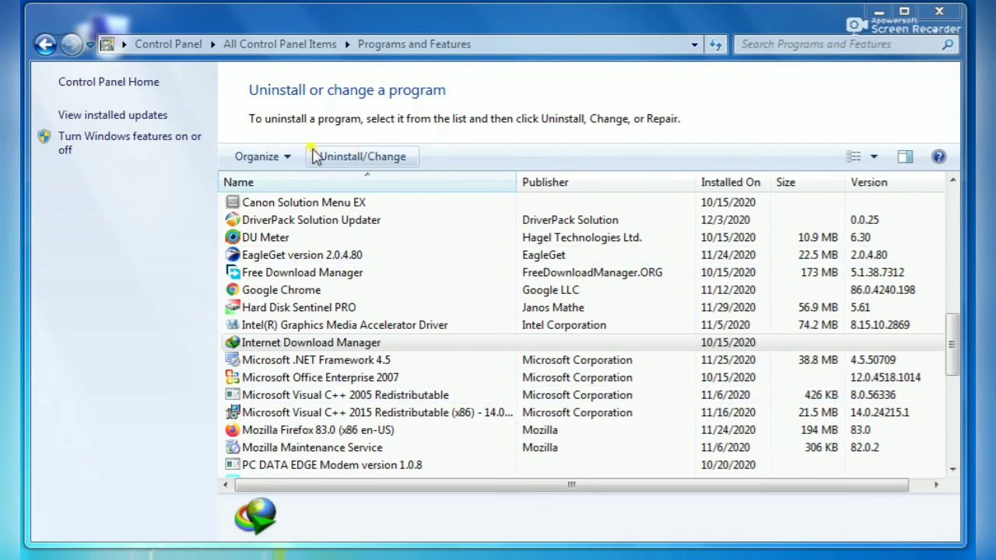
mouse_move(305, 138)
mouse_down()
mouse_move(366, 187)
mouse_move(432, 177)
mouse_up()
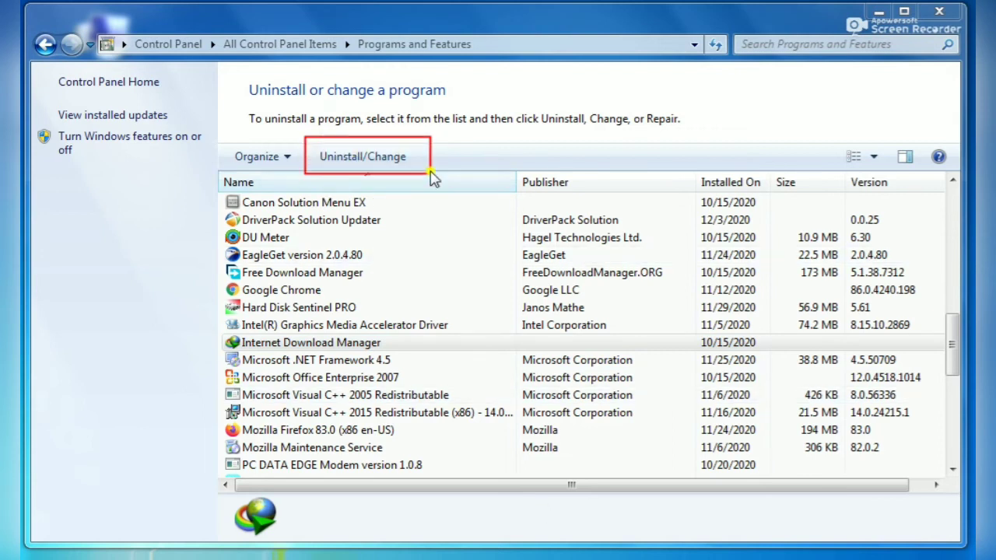
click(343, 160)
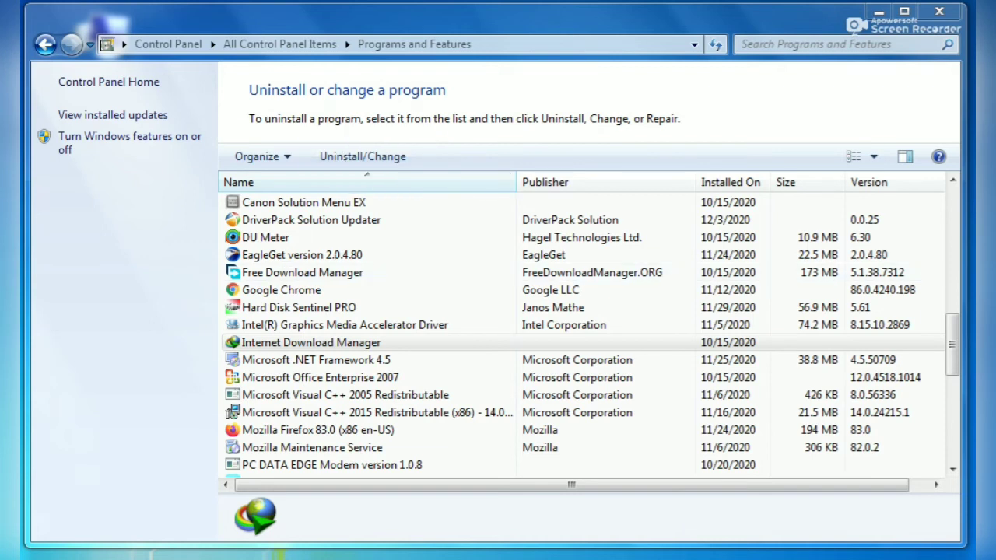
click(333, 158)
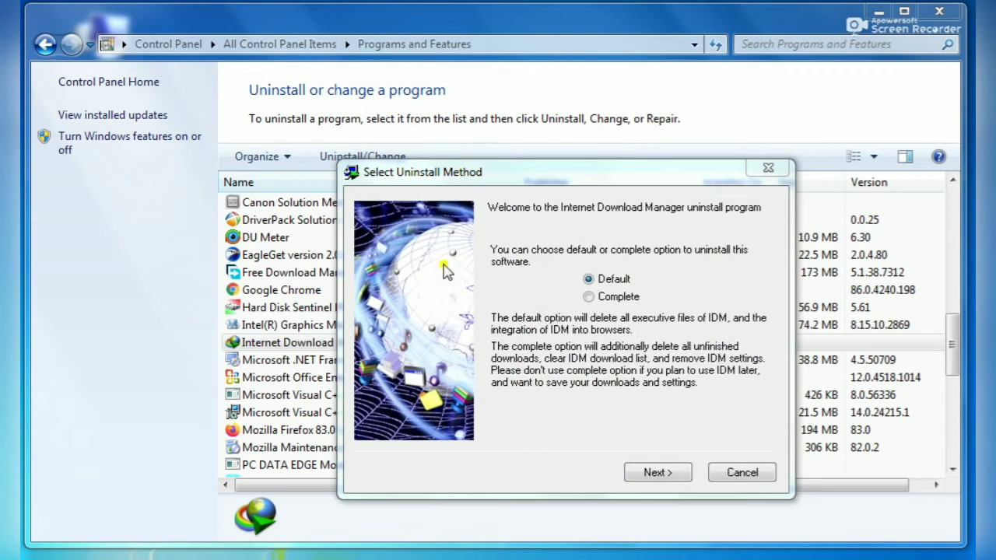
Step: Choose the Complete uninstall method for Internet Download Manager and proceed to the final confirmation page
mouse_move(306, 133)
mouse_down()
mouse_move(906, 545)
mouse_move(852, 547)
mouse_move(817, 515)
mouse_up()
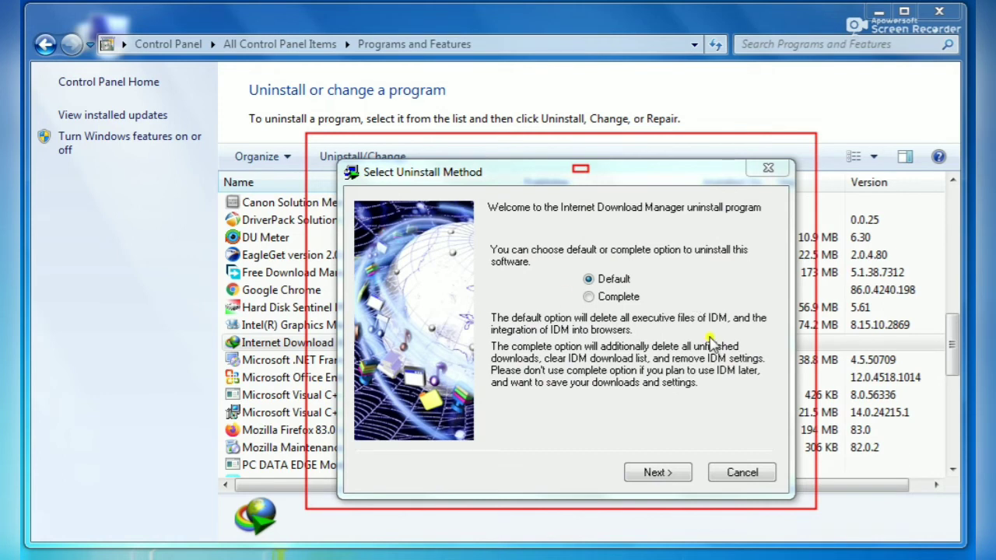
mouse_move(572, 261)
mouse_down()
mouse_move(585, 309)
mouse_move(646, 313)
mouse_up()
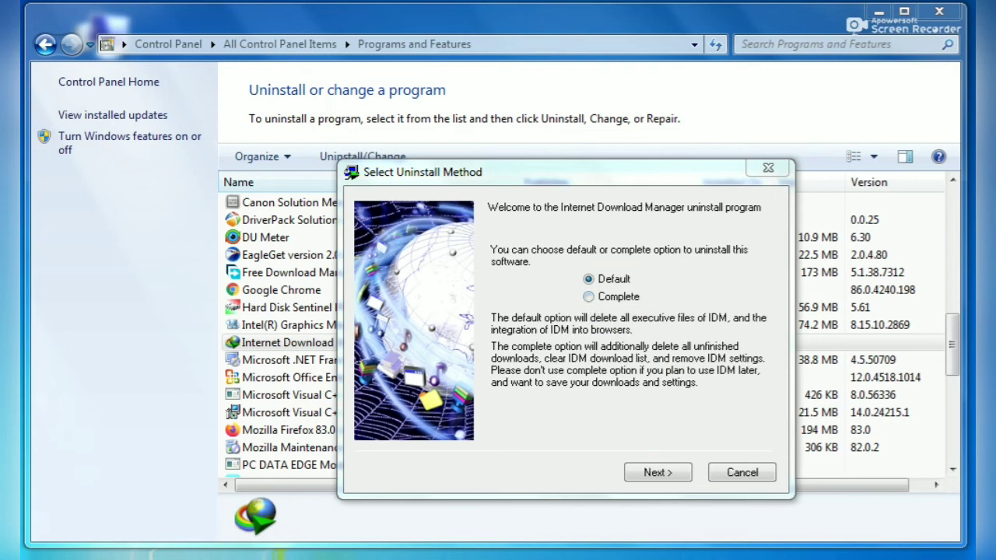
click(589, 297)
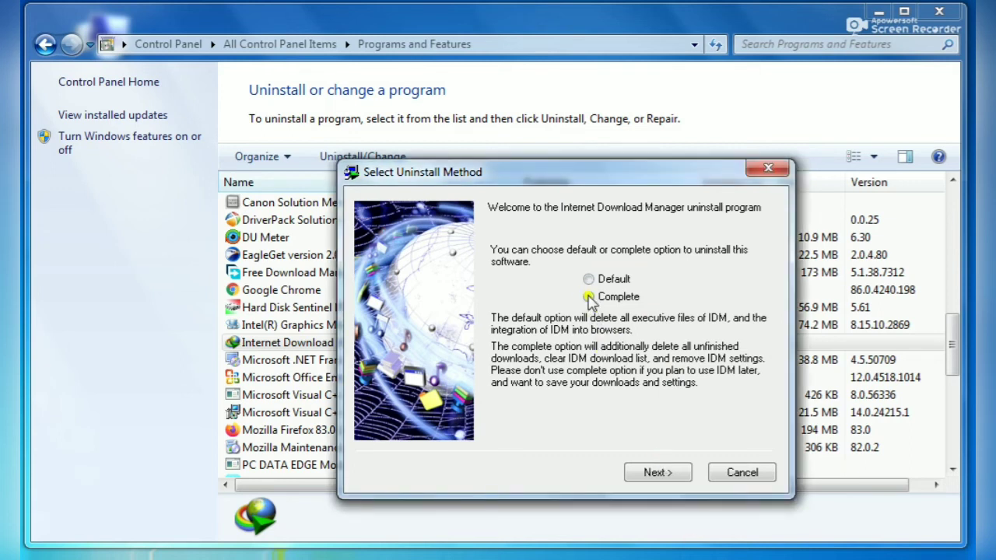
click(654, 471)
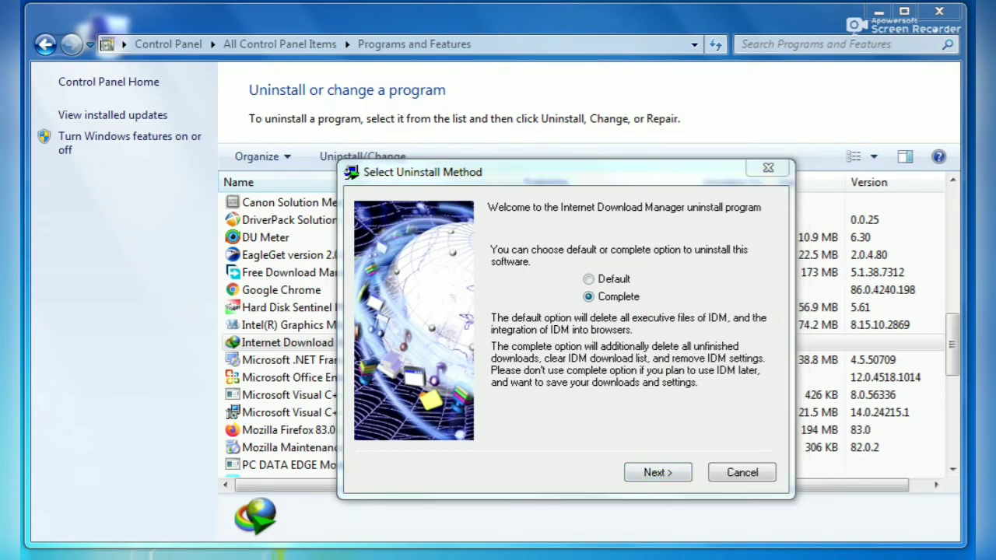
mouse_move(610, 431)
mouse_down()
mouse_move(663, 516)
mouse_move(696, 545)
mouse_move(697, 499)
mouse_up()
click(666, 480)
click(663, 476)
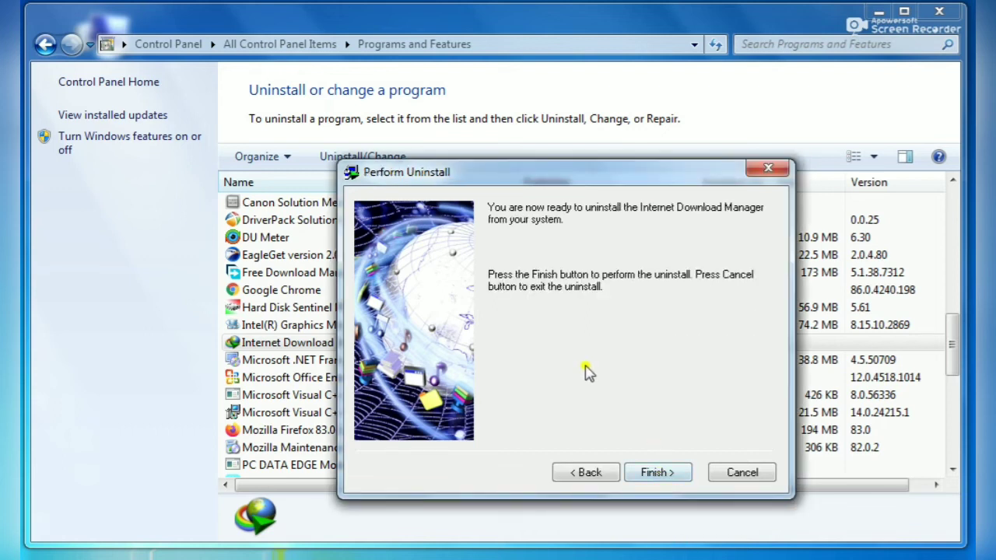
Step: Perform the Internet Download Manager uninstall and accept the computer reboot
click(645, 473)
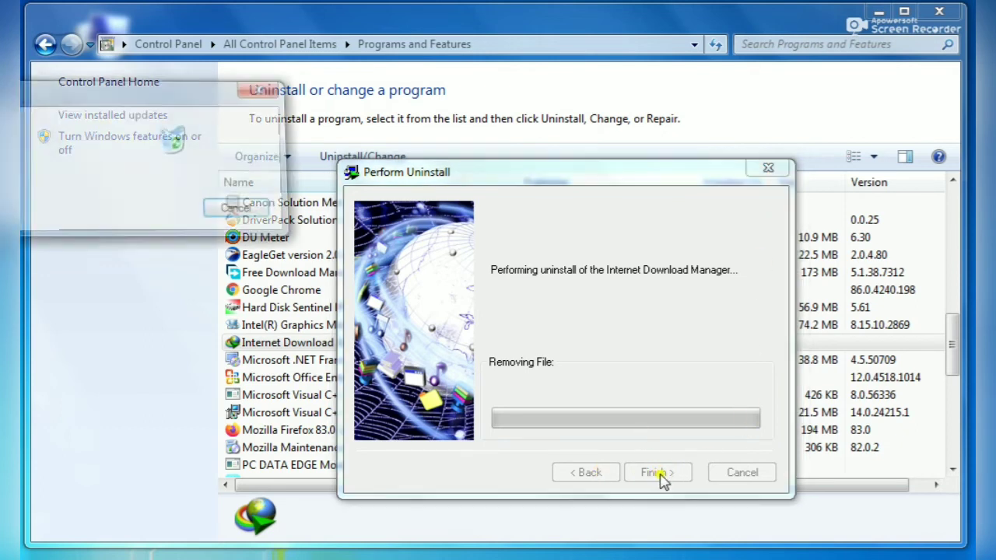
mouse_move(821, 556)
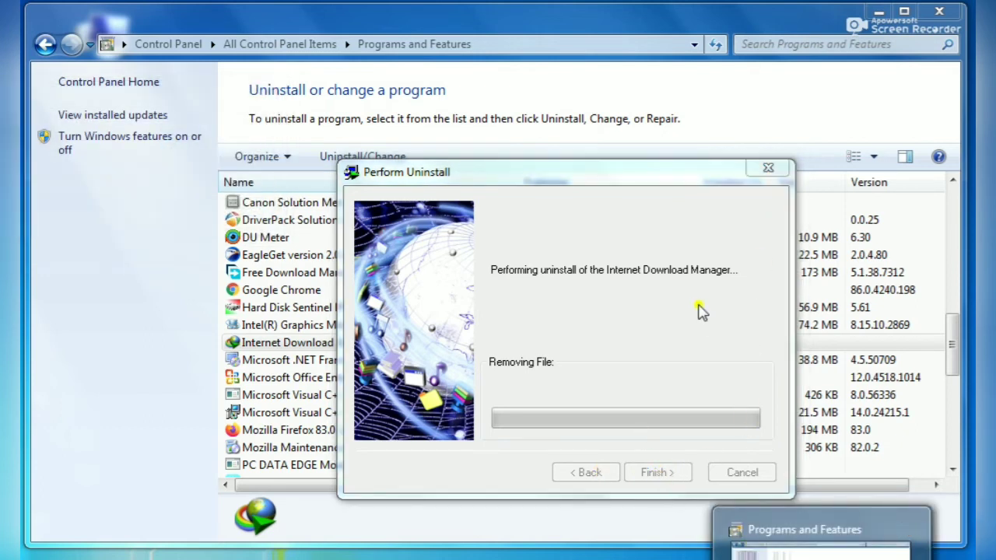
click(798, 116)
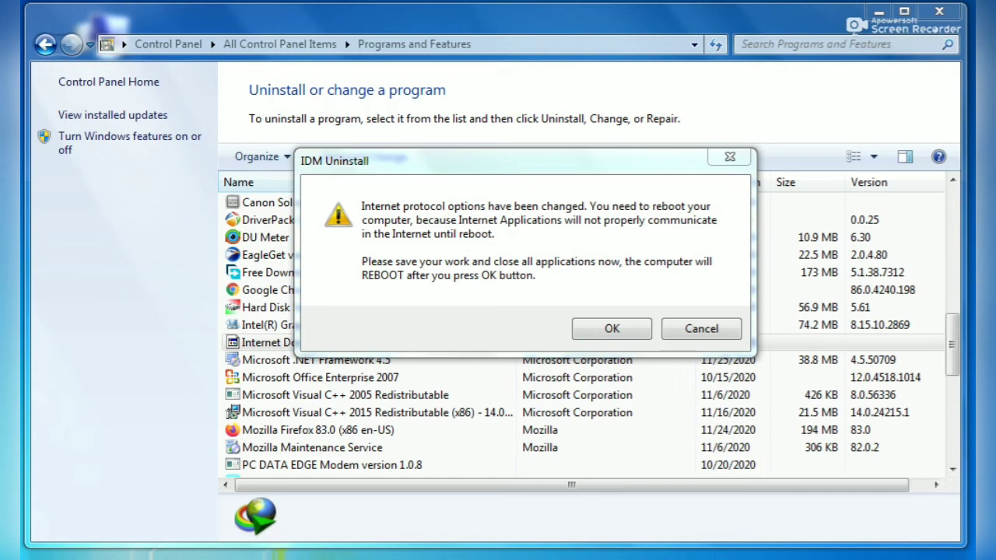
mouse_move(278, 143)
mouse_down()
mouse_move(479, 349)
mouse_move(756, 354)
mouse_move(782, 358)
mouse_move(774, 387)
mouse_up()
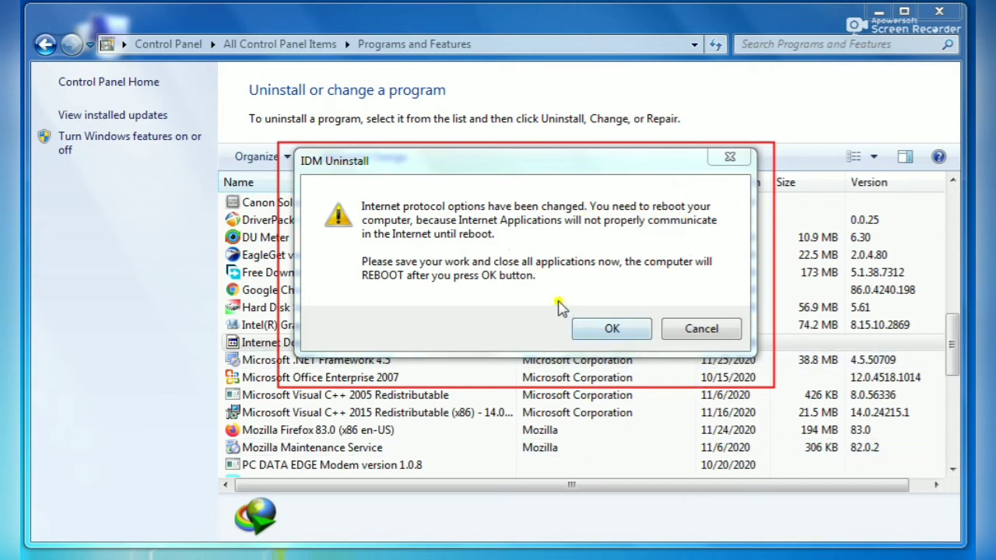
drag(557, 360, 630, 367)
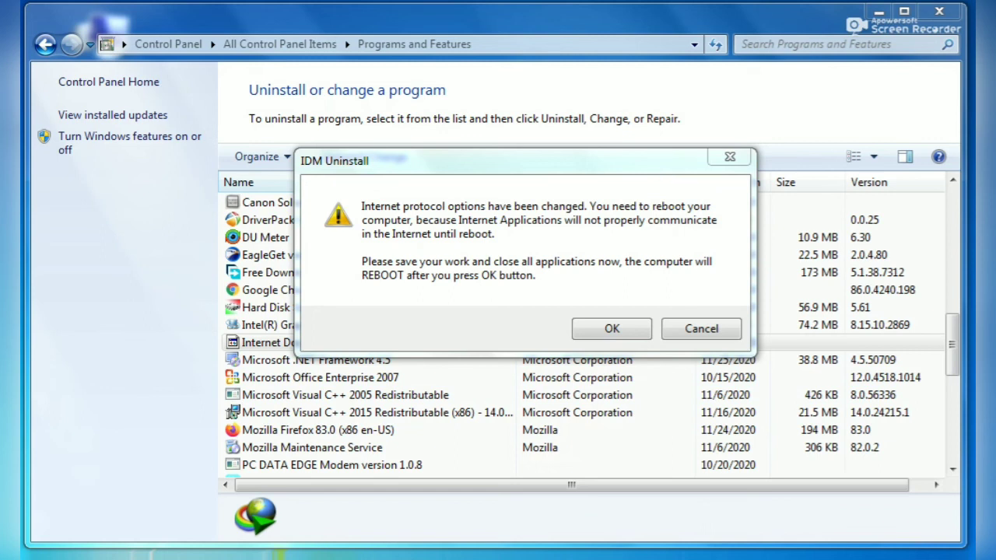
click(697, 164)
click(634, 327)
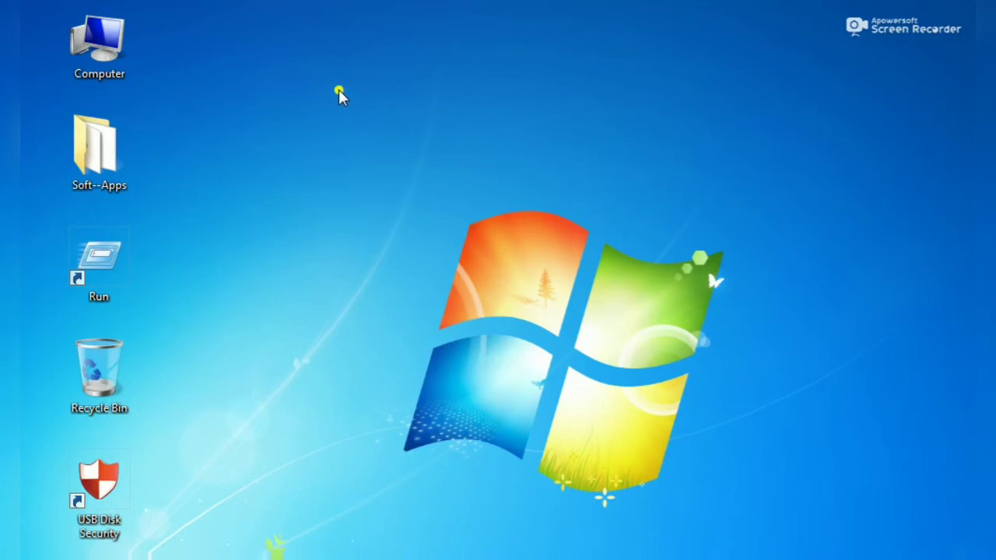
Step: Refresh the desktop, then reopen the list of installed programs from Computer
right_click(340, 92)
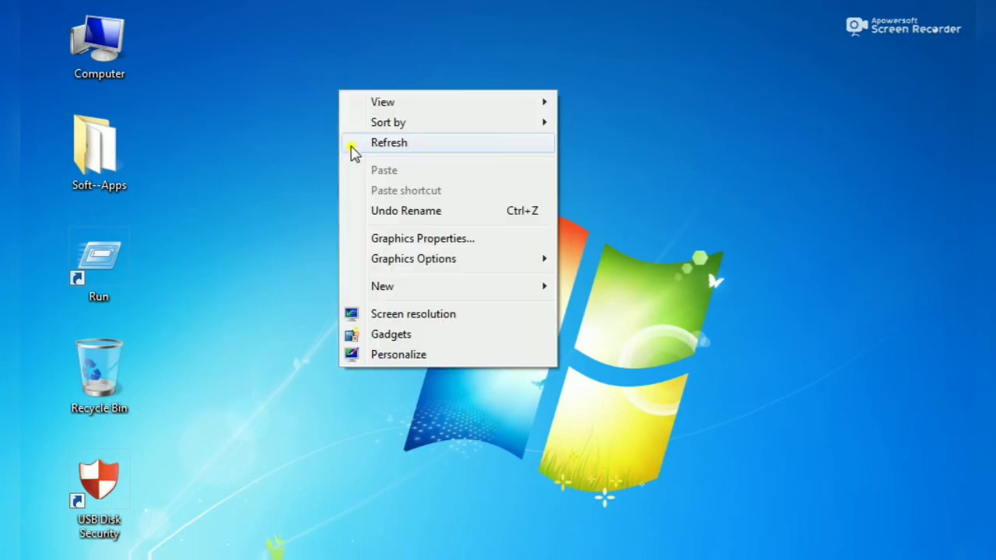
click(368, 146)
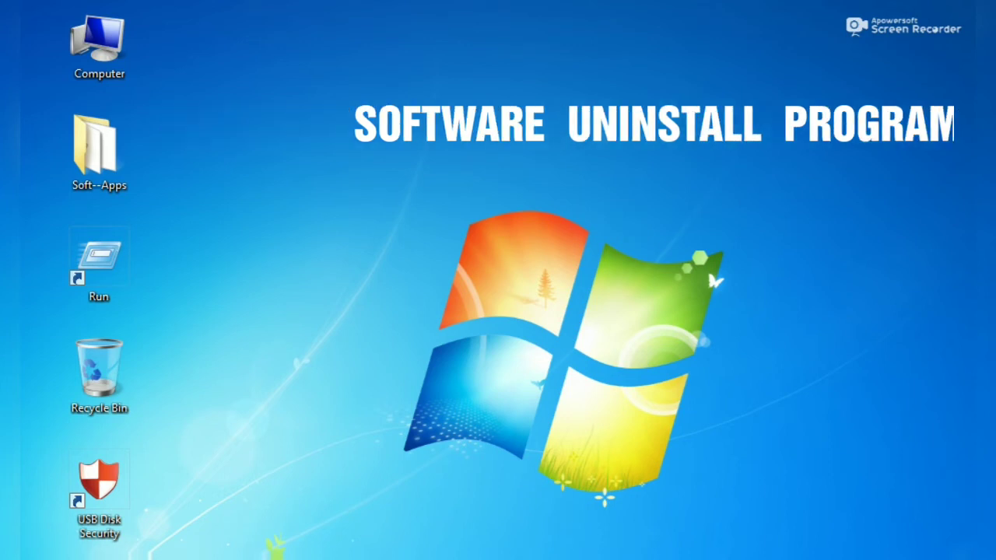
drag(34, 12, 143, 83)
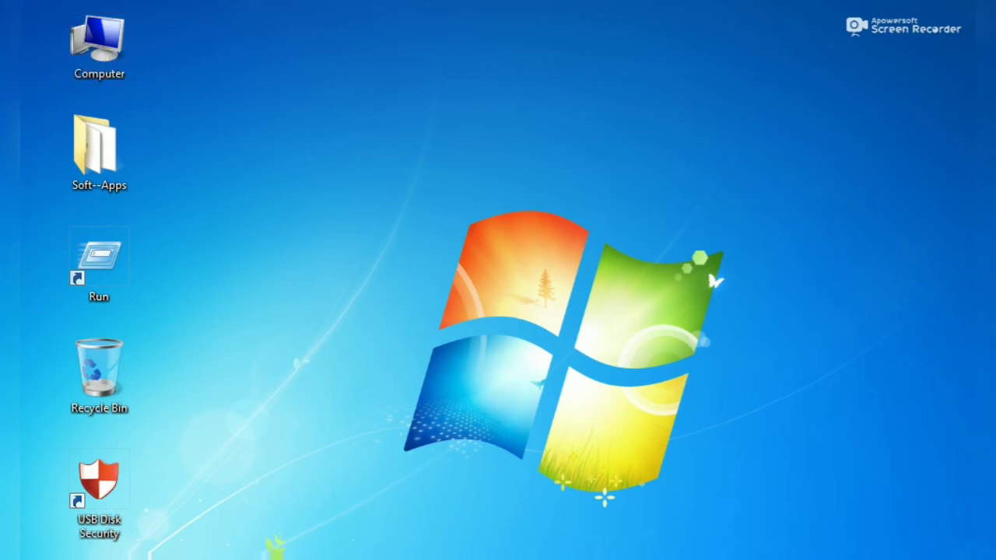
right_click(91, 51)
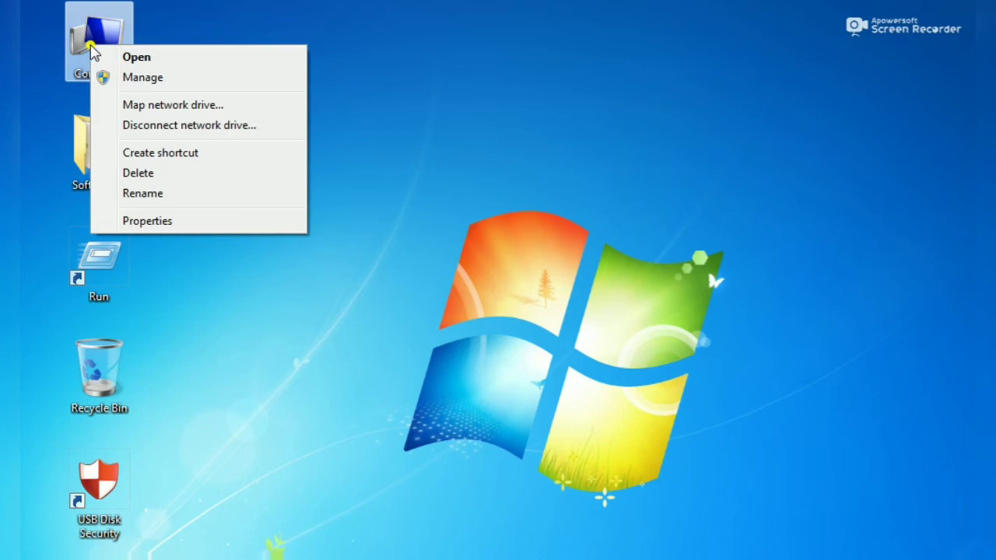
click(135, 59)
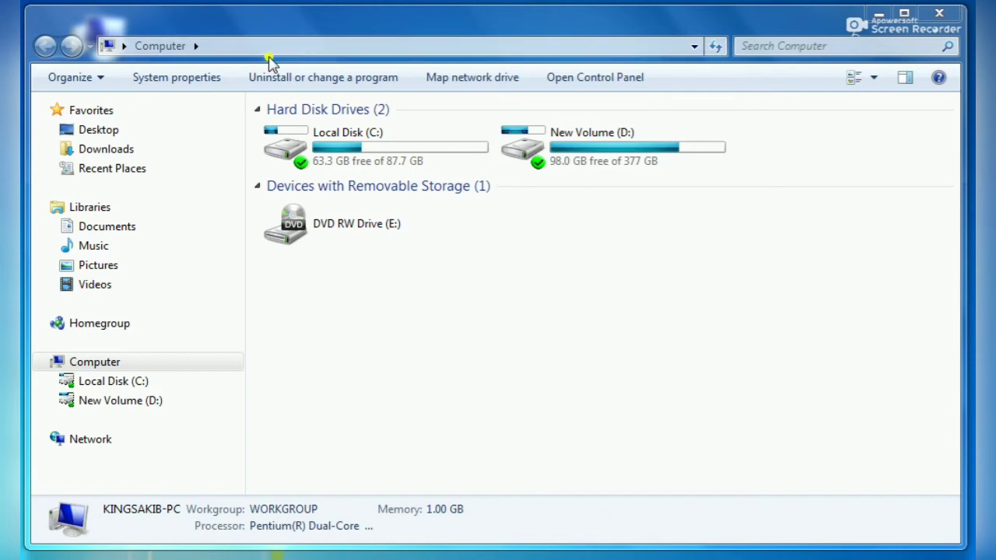
mouse_move(259, 59)
mouse_down()
mouse_move(312, 94)
mouse_move(381, 108)
mouse_move(400, 95)
mouse_up()
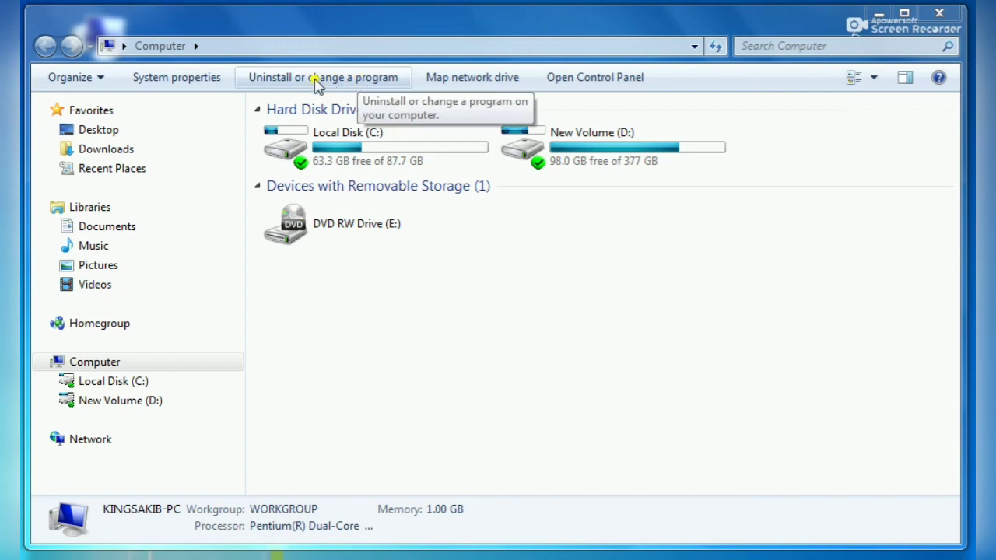
click(247, 81)
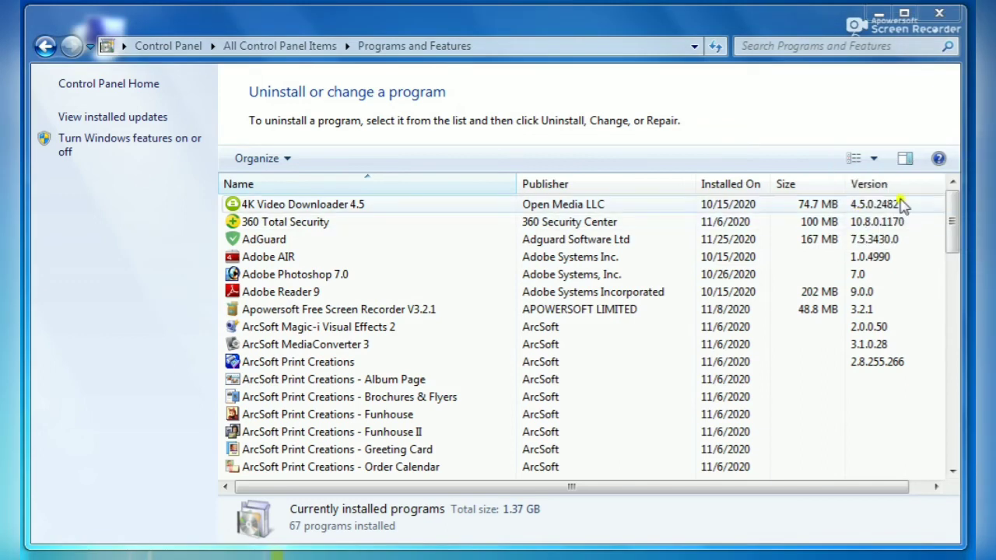
Step: Look through the installed programs list to check whether Internet Download Manager is still there
drag(956, 204, 965, 265)
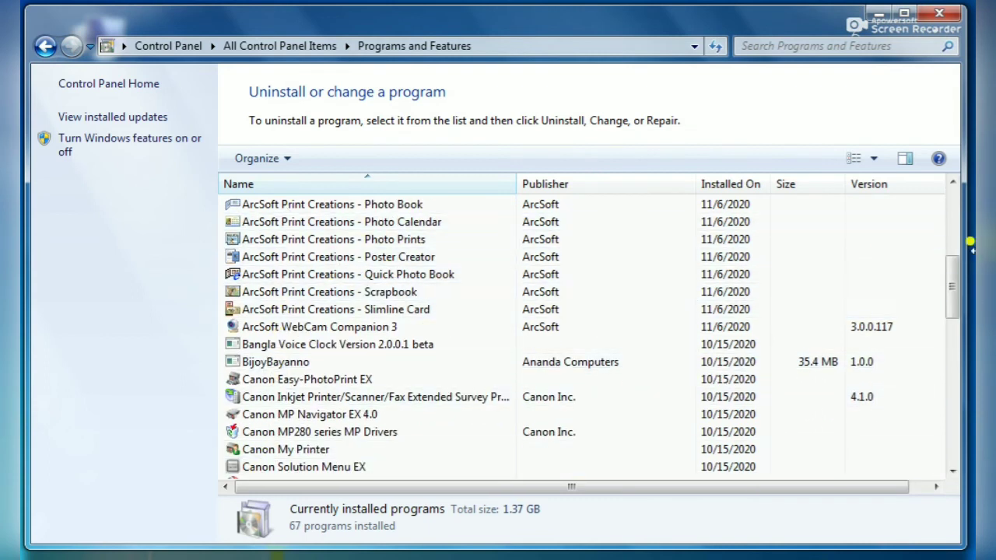
drag(949, 282, 943, 438)
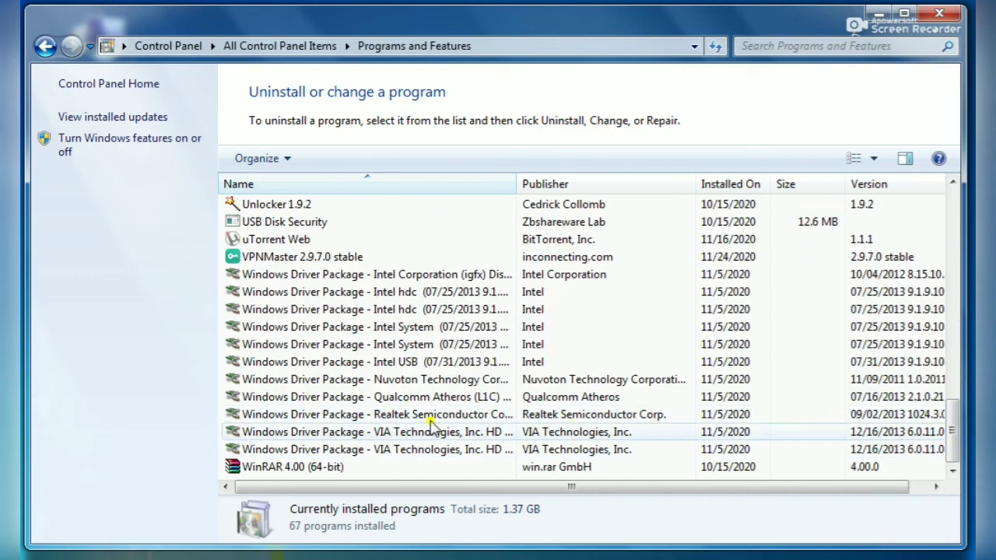
scroll(325, 449, up, 3)
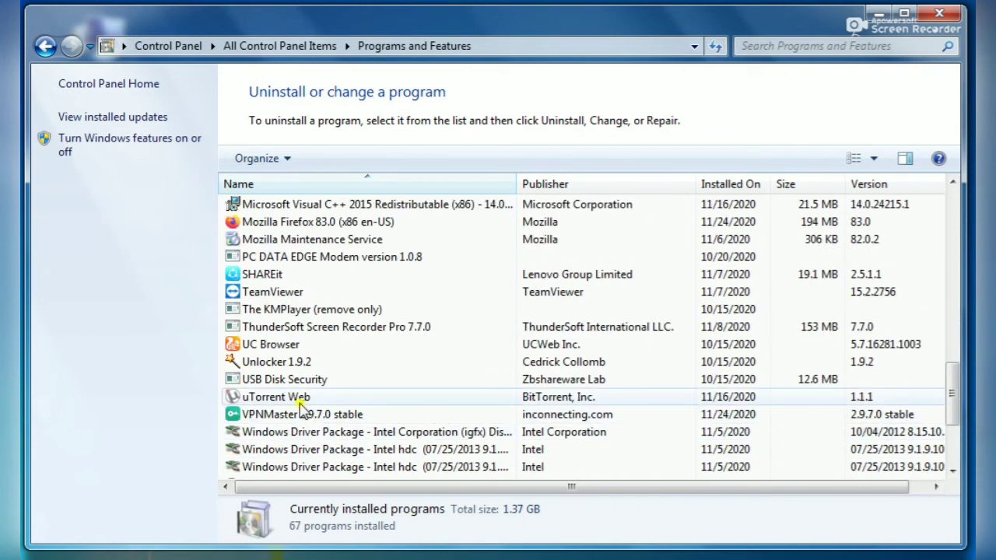
scroll(268, 374, up, 1)
scroll(261, 327, up, 1)
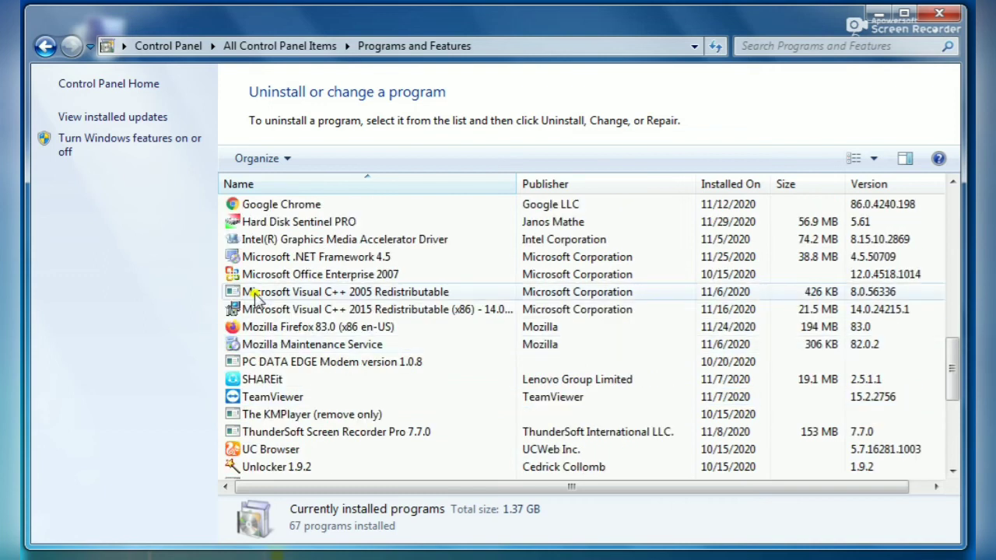
Step: Recheck the installed programs list for Internet Download Manager and close the Programs and Features window
scroll(251, 259, up, 1)
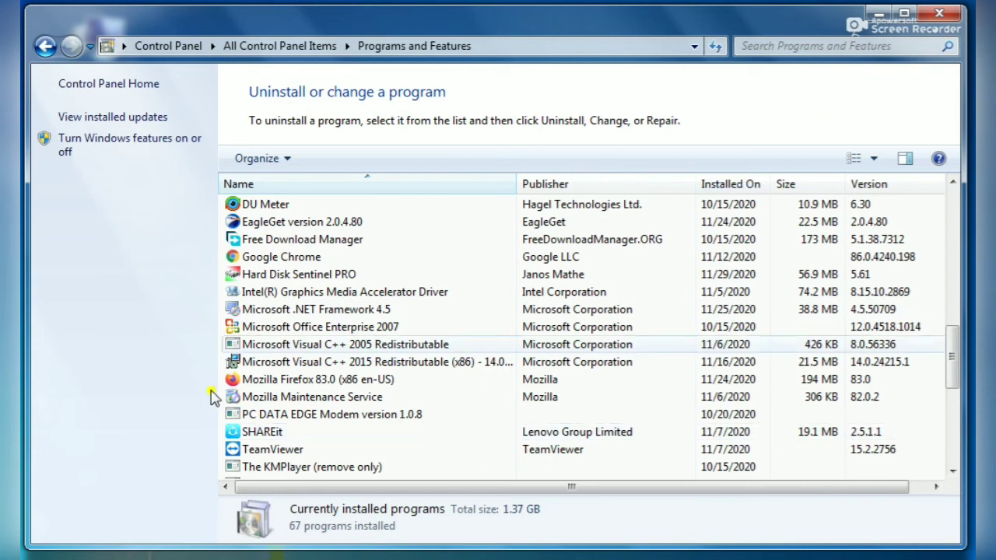
click(943, 15)
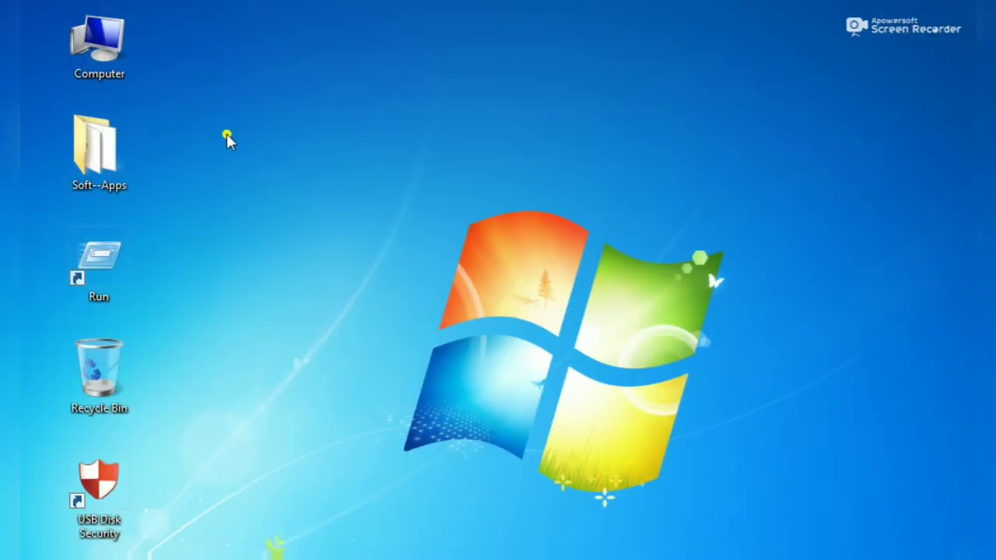
right_click(217, 111)
click(245, 166)
right_click(243, 113)
click(266, 166)
right_click(258, 113)
click(269, 163)
right_click(243, 102)
click(265, 152)
right_click(250, 125)
click(276, 177)
right_click(249, 118)
click(274, 171)
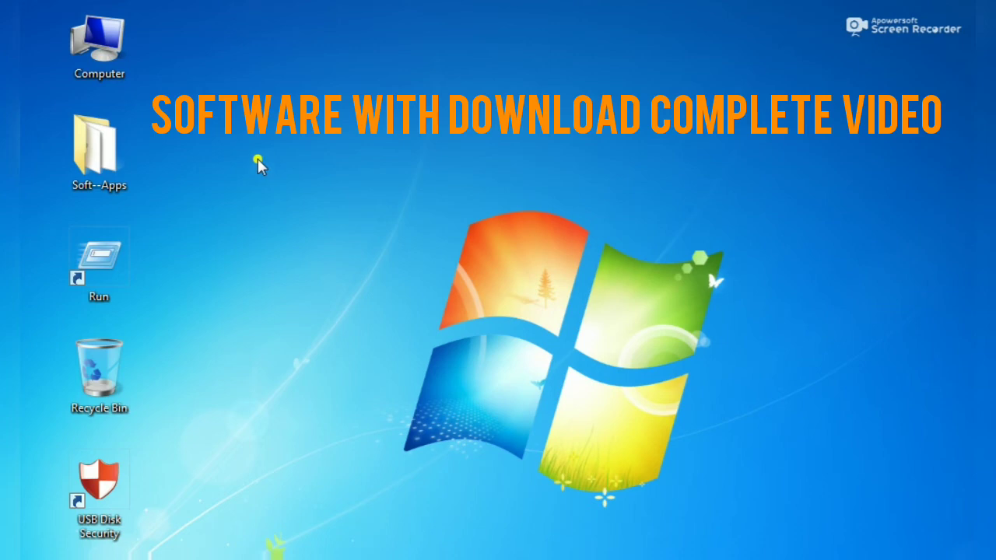
right_click(187, 132)
click(201, 179)
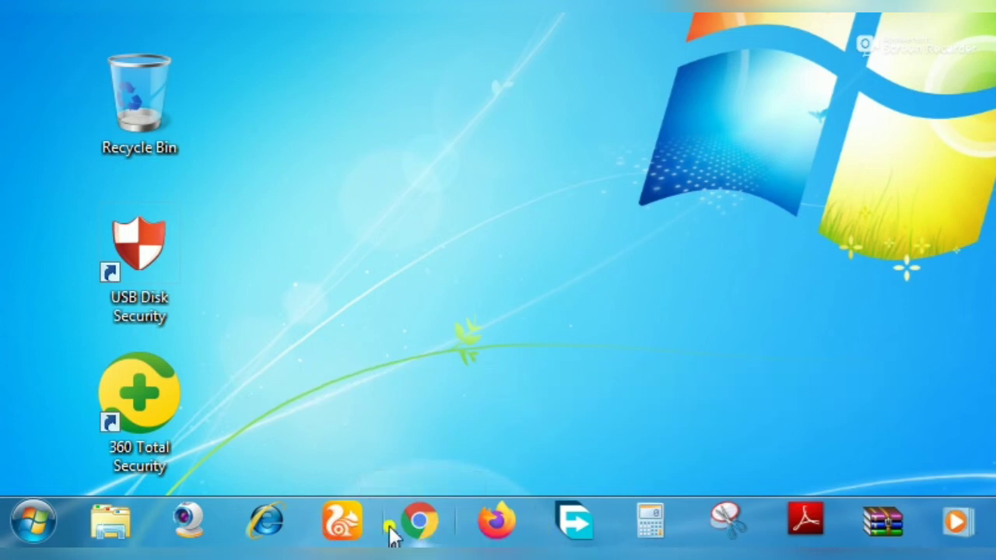
click(607, 411)
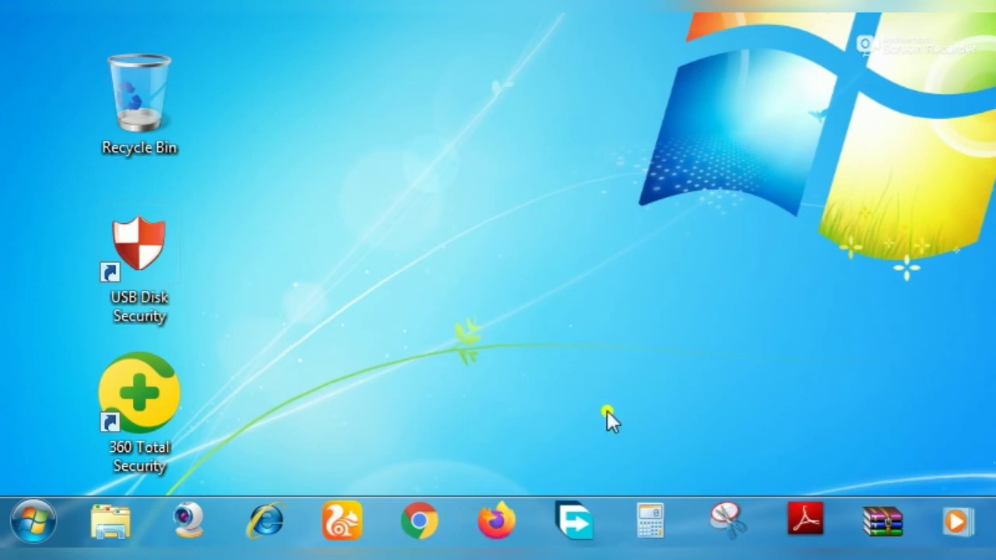
Step: Launch Chrome, go to YouTube, and open the Bishwoshundori Official Trailer and pause it
click(424, 530)
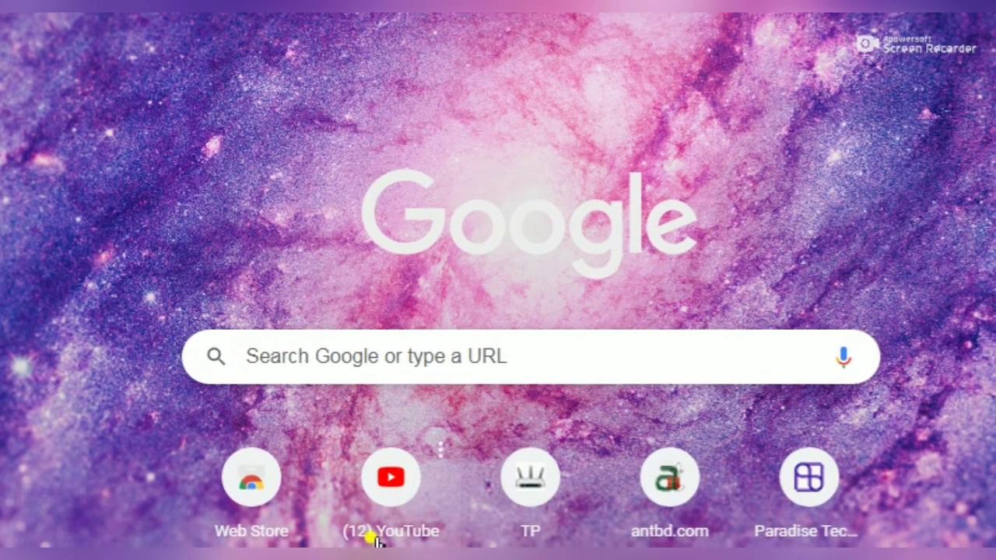
click(388, 484)
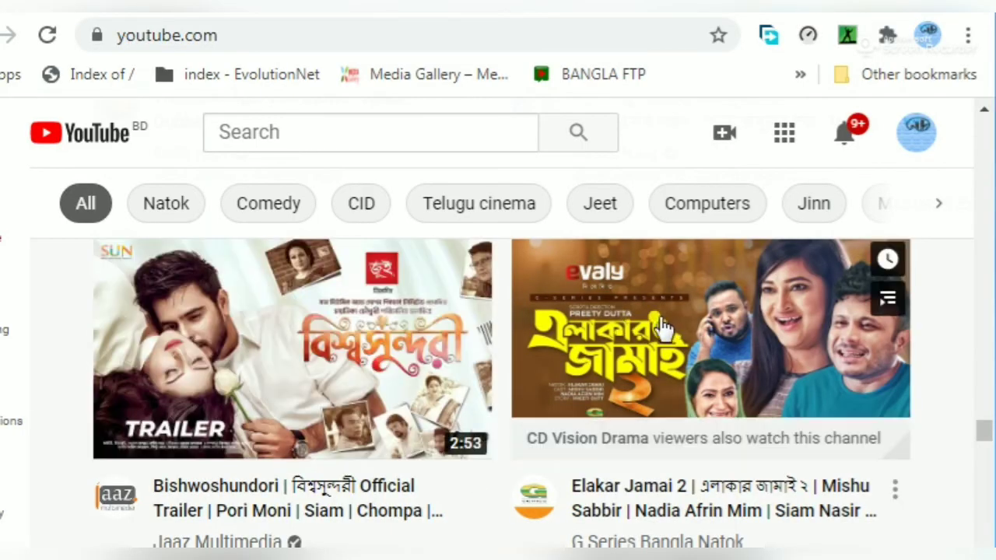
mouse_move(318, 340)
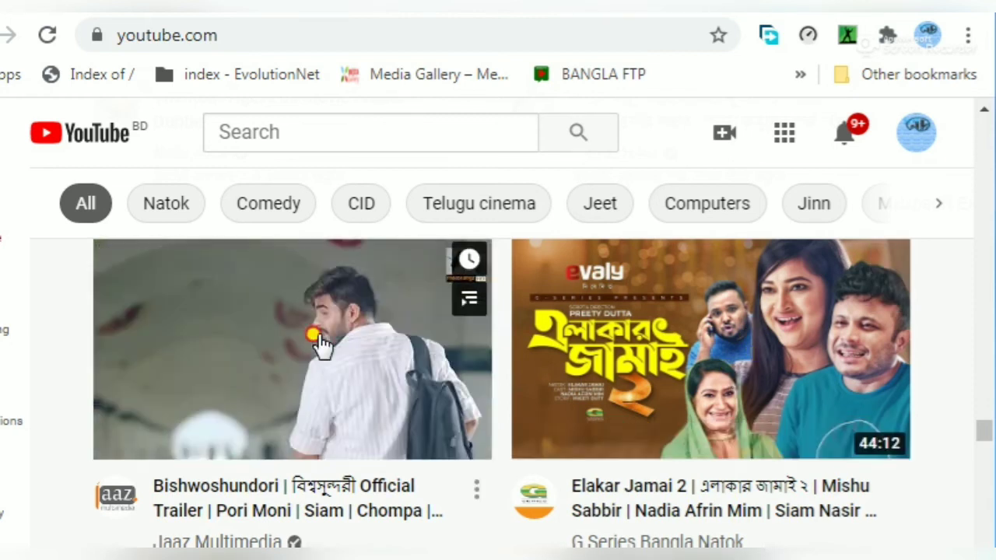
click(317, 344)
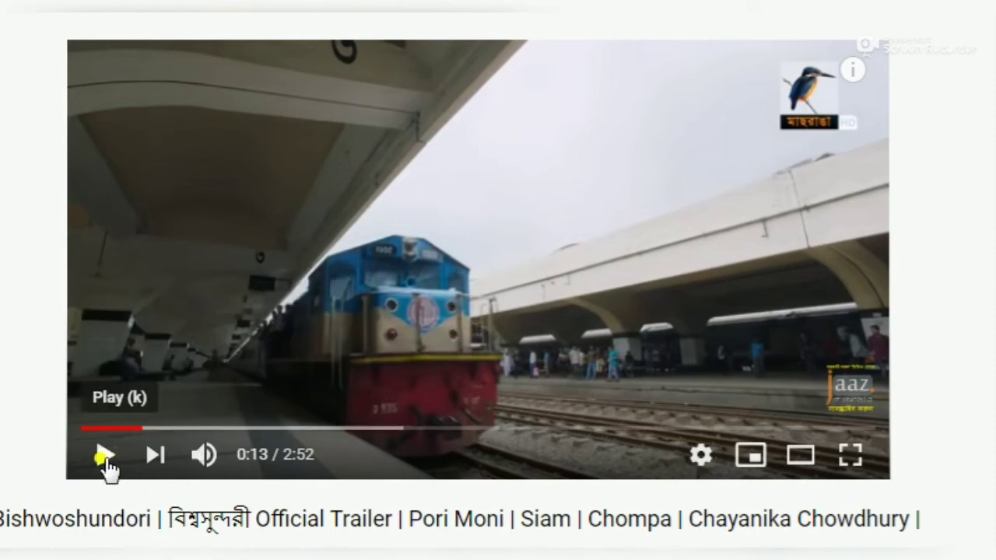
click(103, 457)
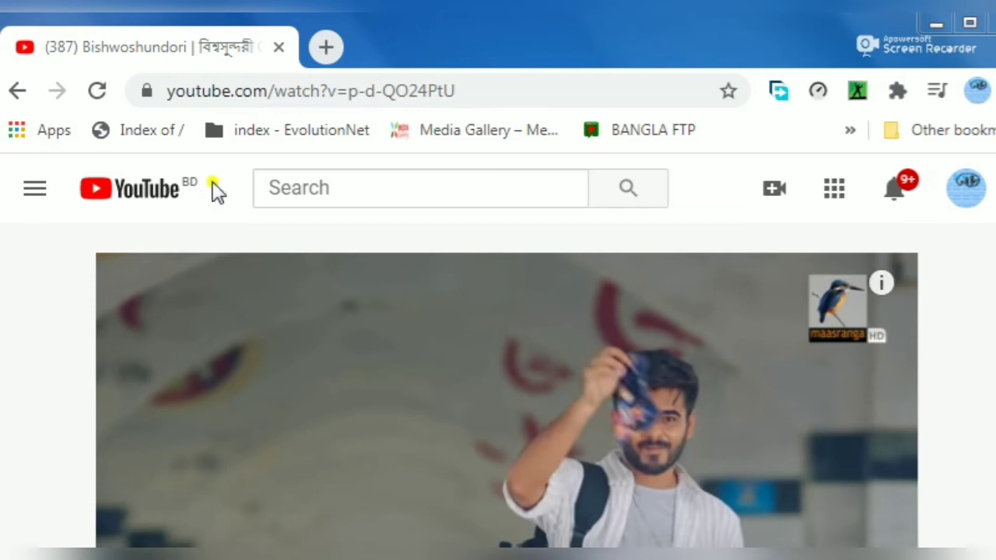
Step: Insert ss directly before youtube.com in the trailer's web address and load it to reach the savefrom.net download page
mouse_move(122, 74)
mouse_down()
mouse_move(158, 96)
mouse_move(291, 124)
mouse_move(474, 104)
mouse_move(517, 109)
mouse_move(540, 125)
mouse_move(570, 113)
mouse_up()
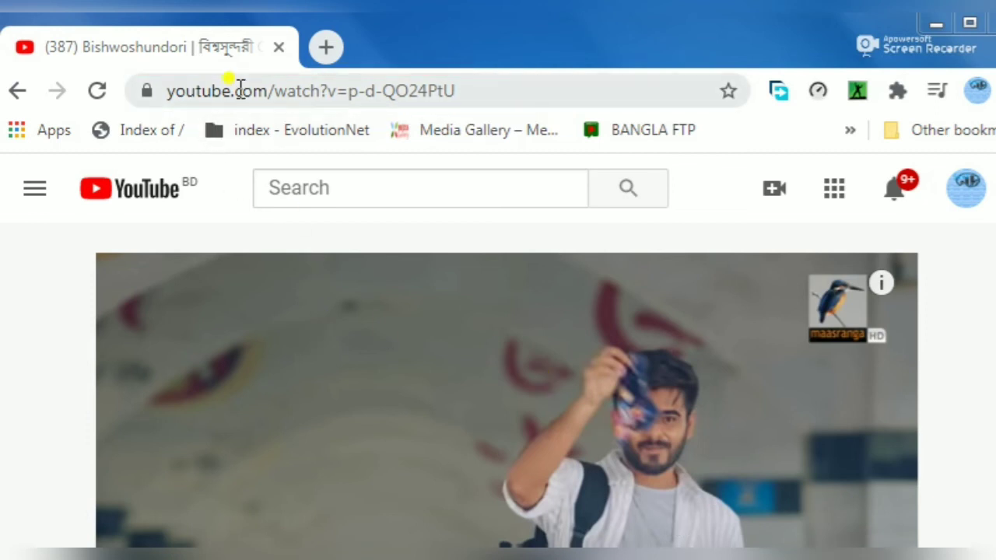
click(168, 92)
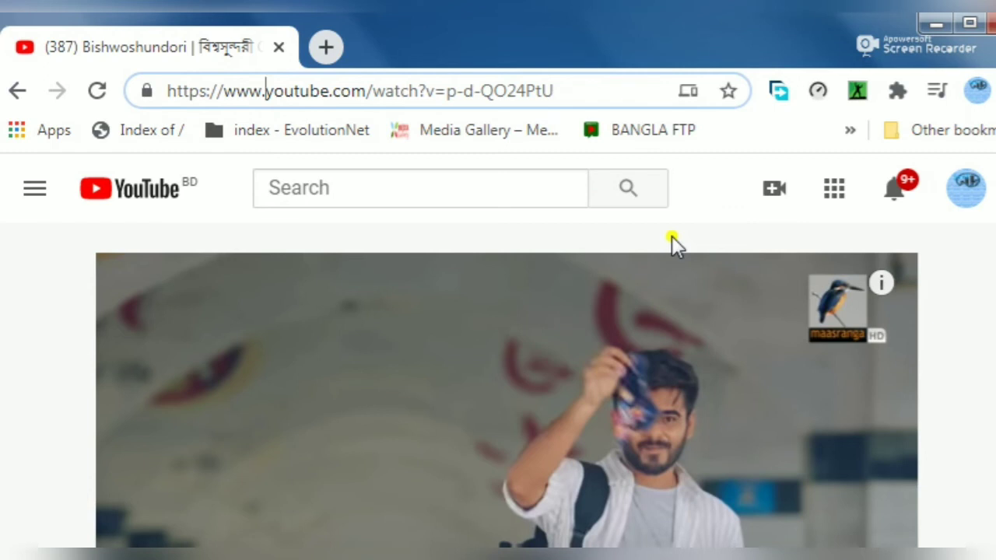
text(s)
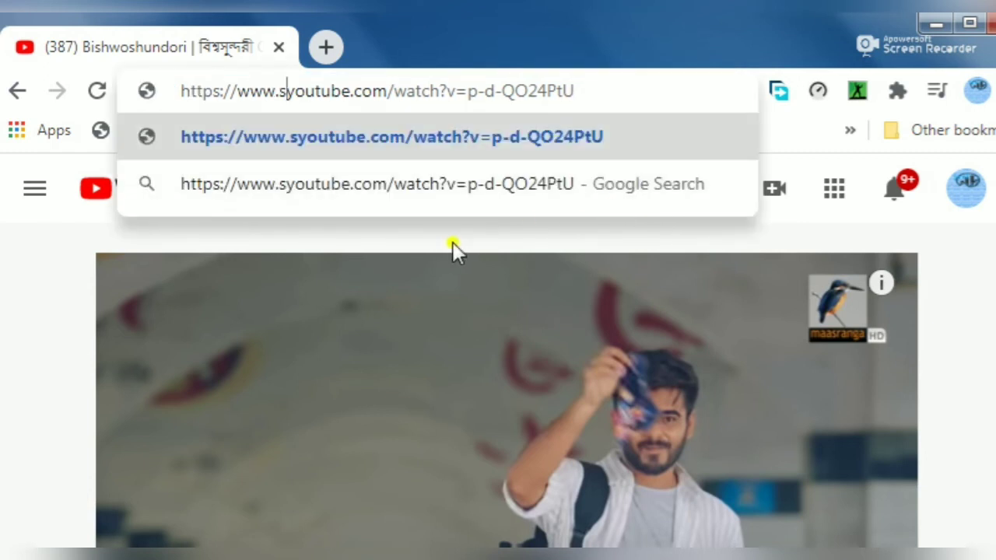
text(s)
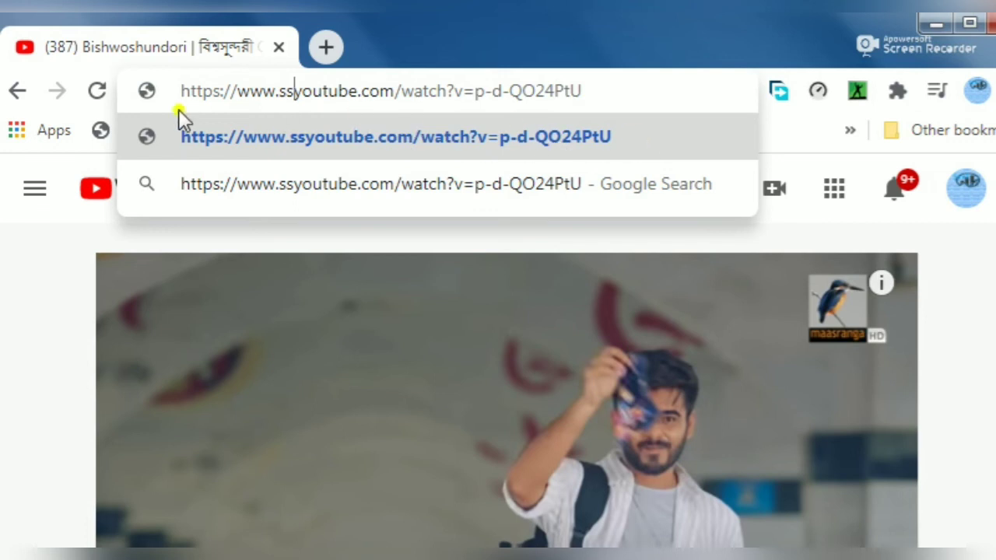
click(422, 137)
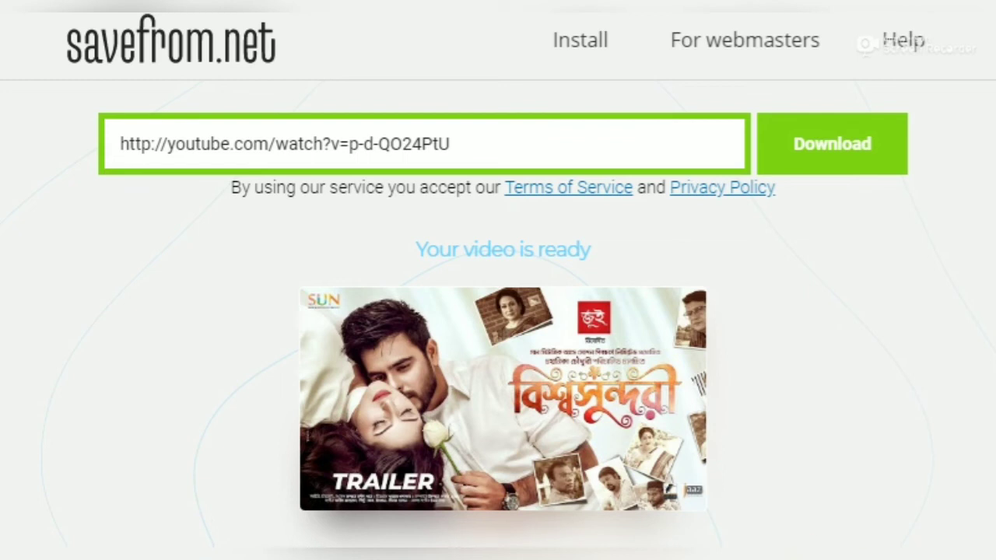
drag(726, 284, 951, 507)
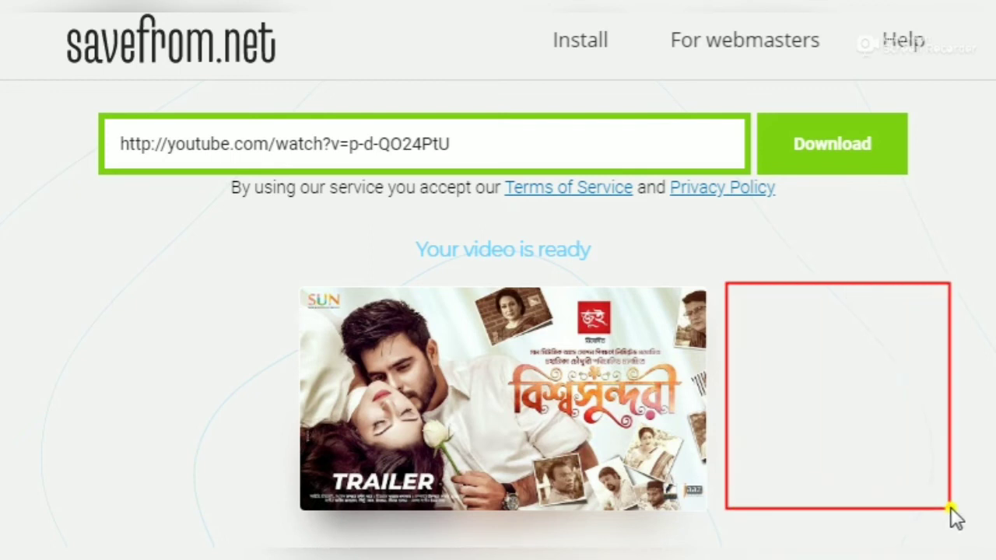
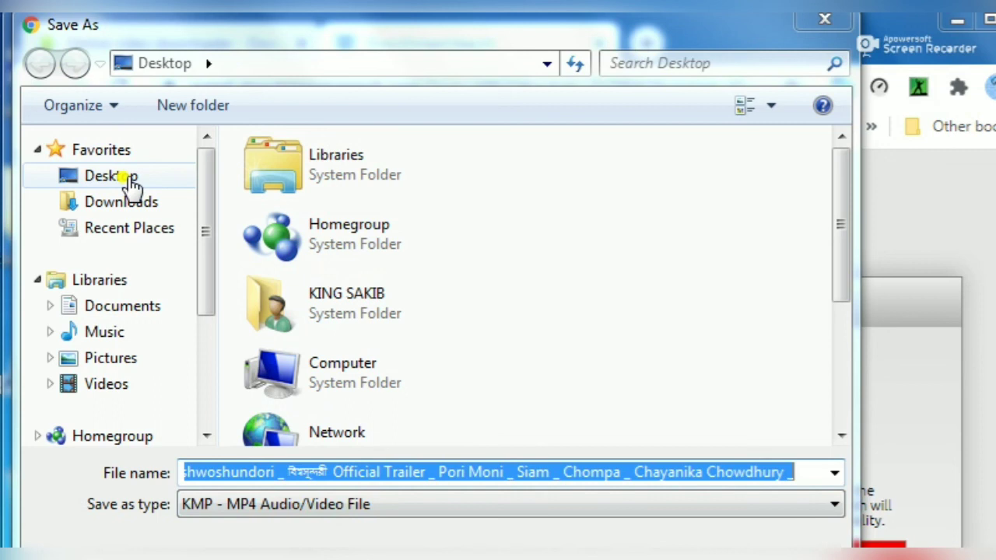
Step: Save the Bishwoshundori trailer to the Desktop as an MP4 file, keeping the suggested file name
click(169, 180)
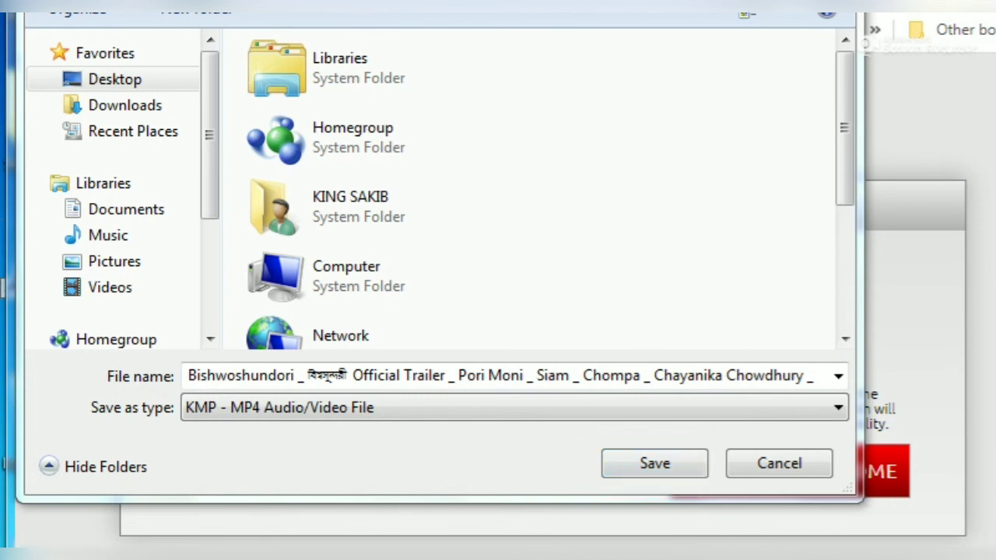
click(688, 469)
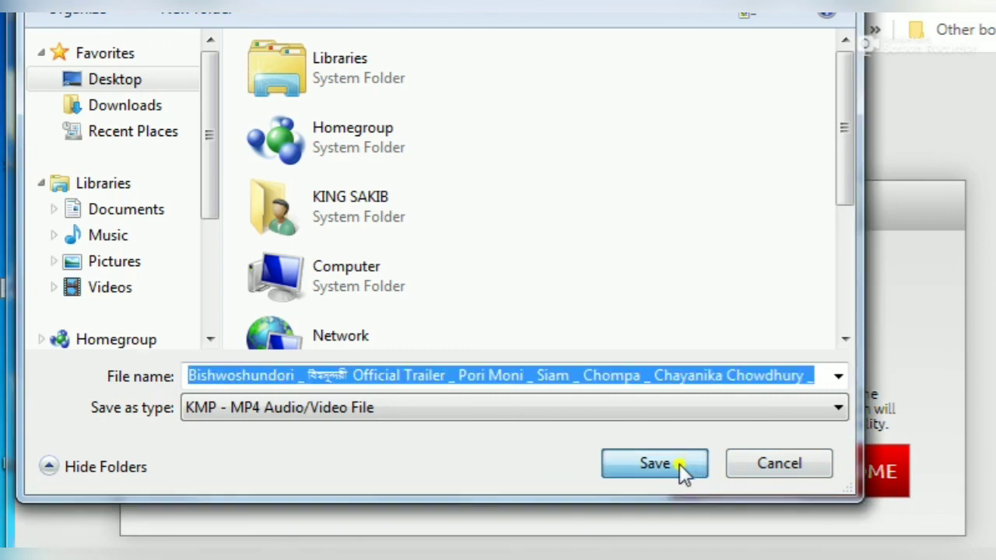
click(680, 463)
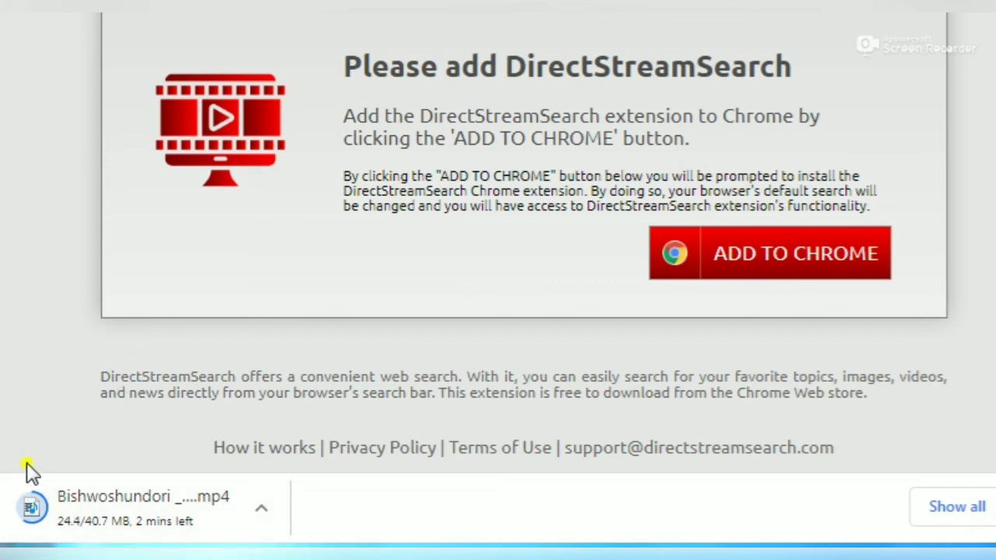
mouse_move(21, 467)
mouse_down()
mouse_move(49, 544)
mouse_move(242, 545)
mouse_move(244, 535)
mouse_up()
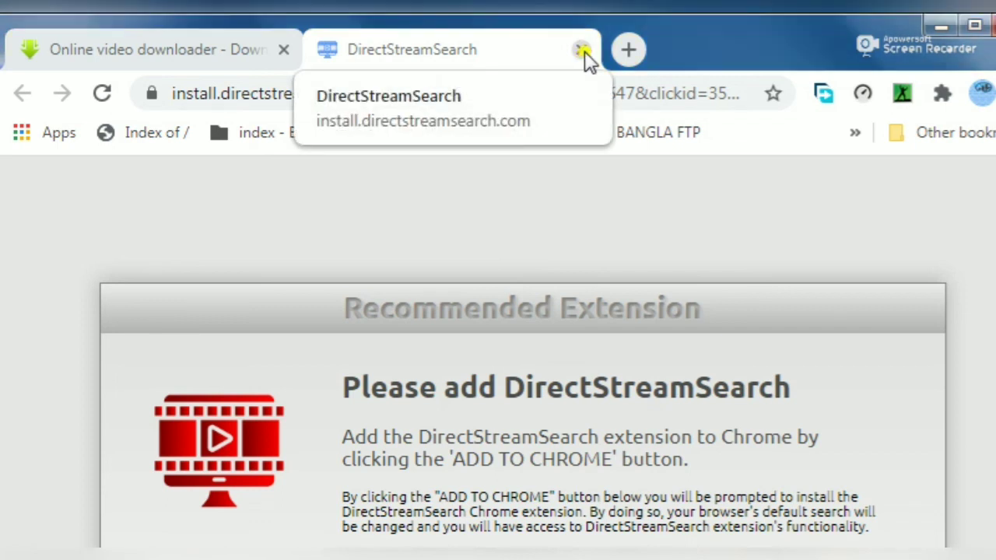
Step: Close the DirectStreamSearch advert tab, go back from savefrom.net to YouTube, and close Chrome
click(582, 50)
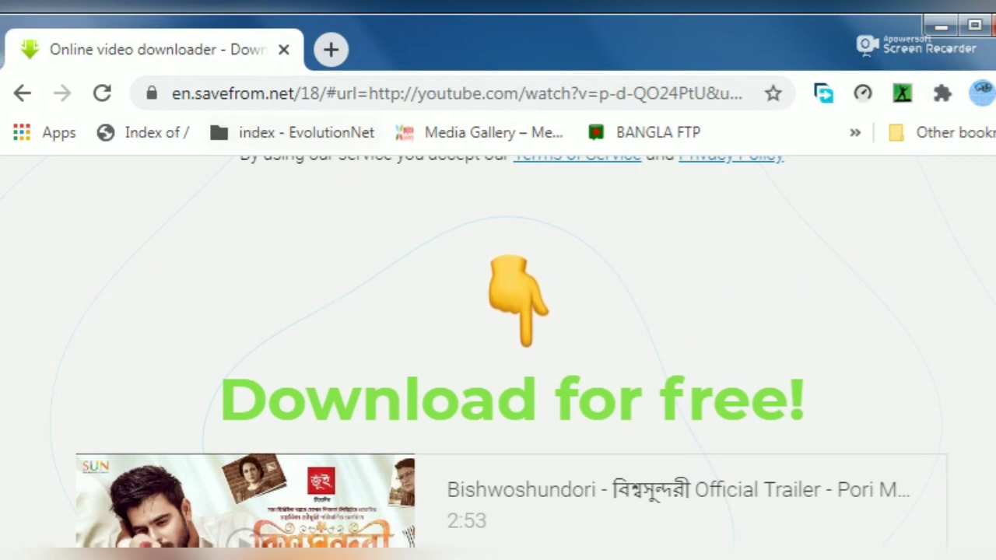
click(18, 95)
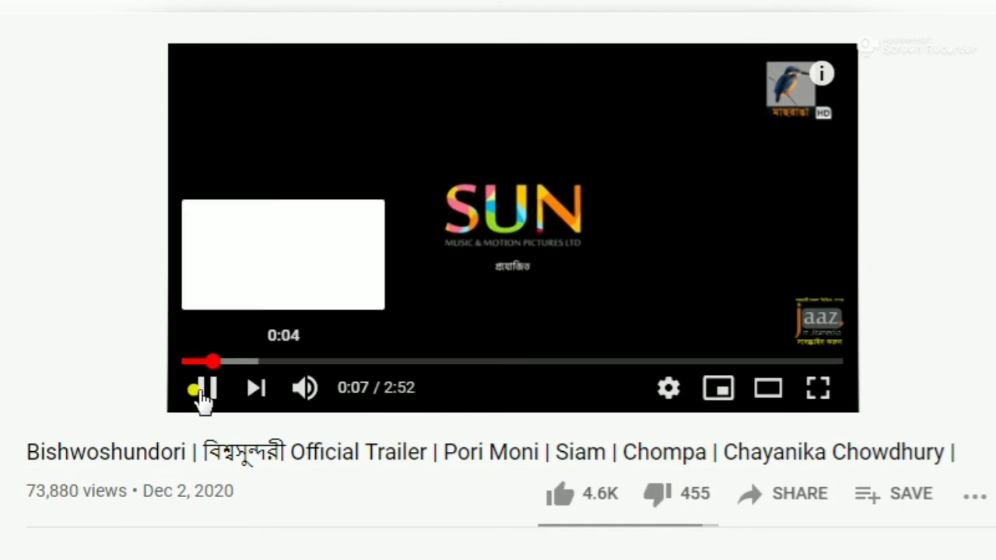
click(272, 249)
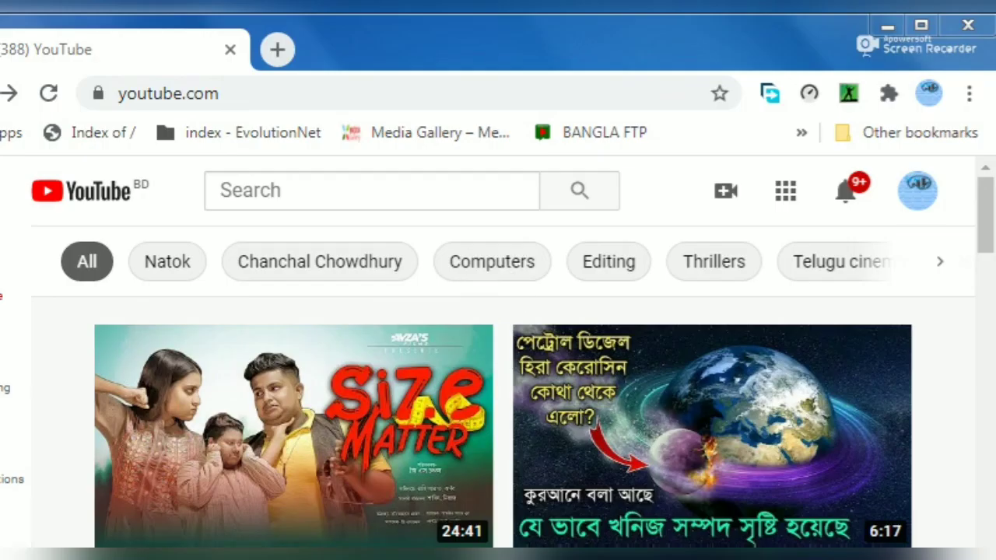
click(963, 27)
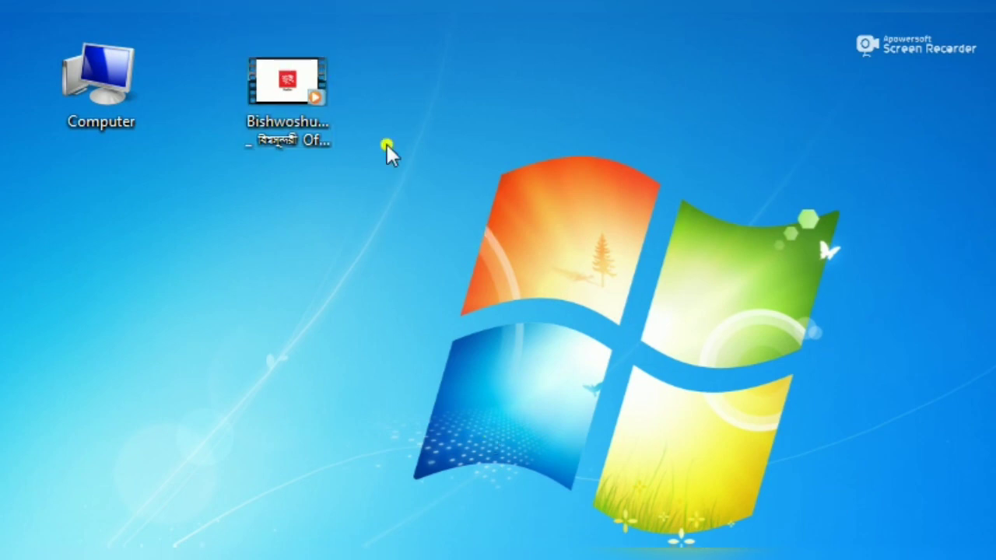
Step: Open the downloaded Bishwoshundori trailer on the desktop with The KMPlayer
drag(216, 45, 387, 134)
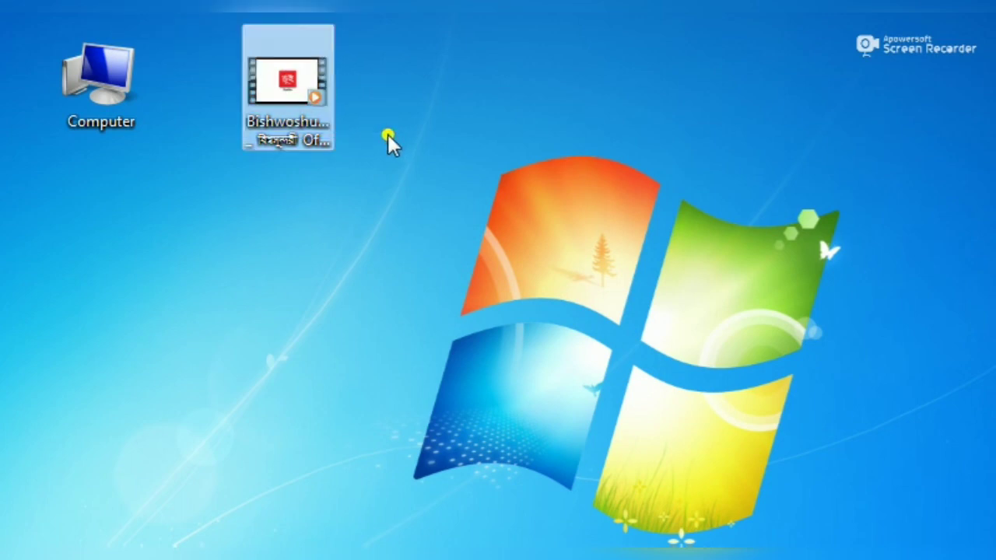
click(358, 120)
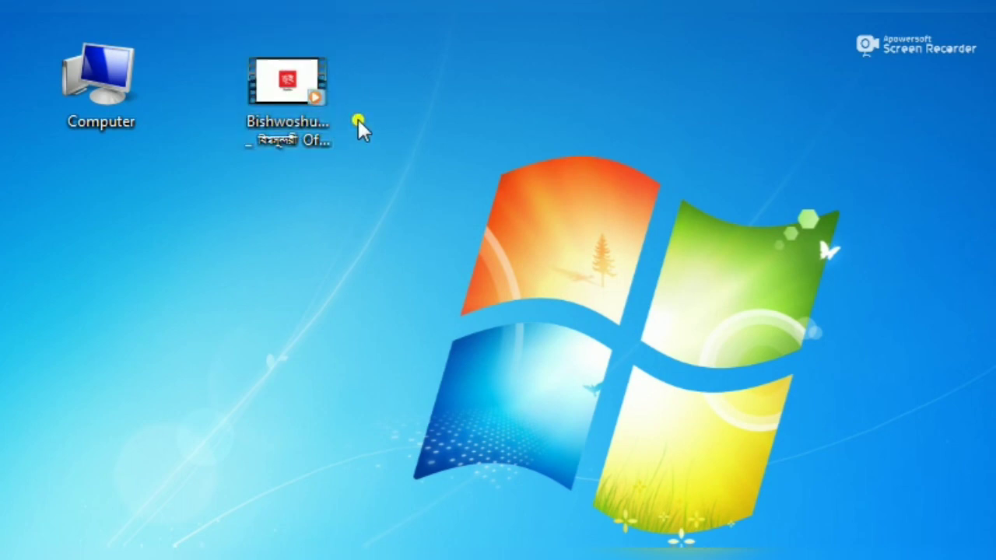
drag(341, 73, 374, 106)
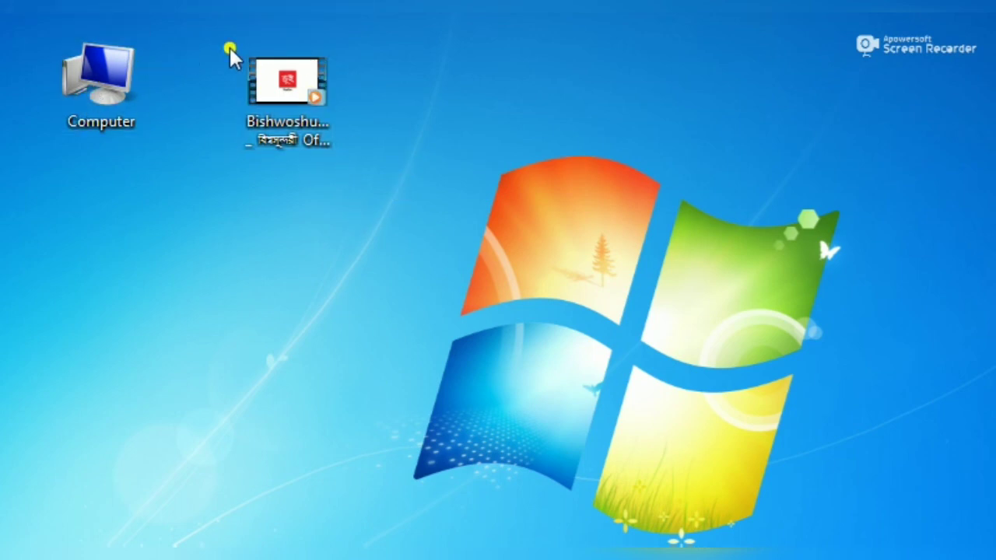
right_click(290, 78)
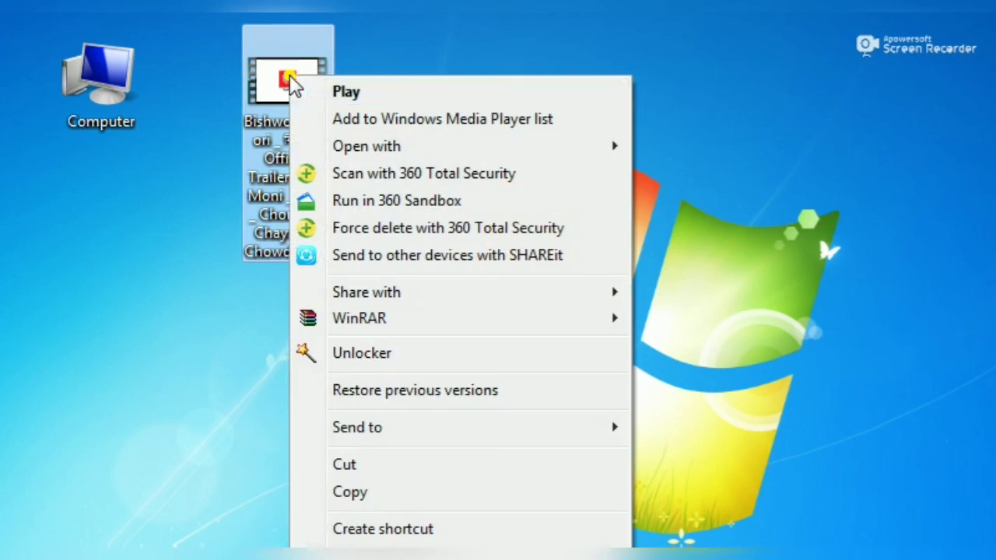
mouse_move(363, 151)
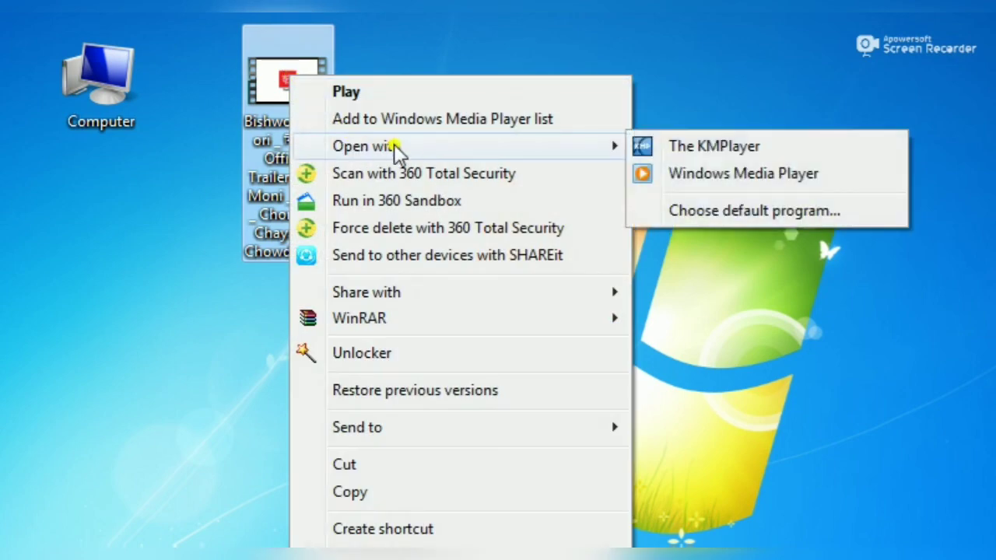
click(726, 146)
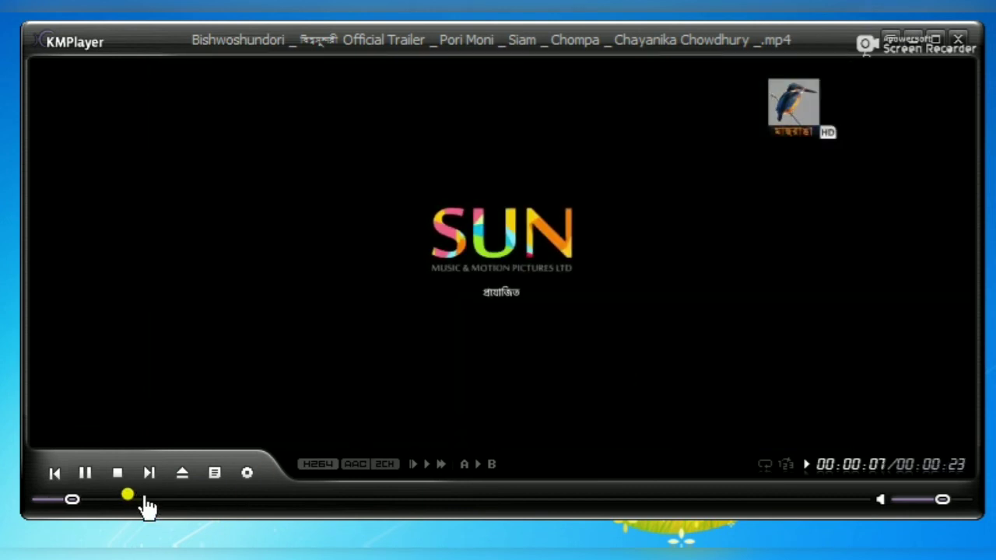
Step: Skip ahead through the trailer to test its playback, pause it at about 1:06, and close KMPlayer
click(139, 499)
click(333, 501)
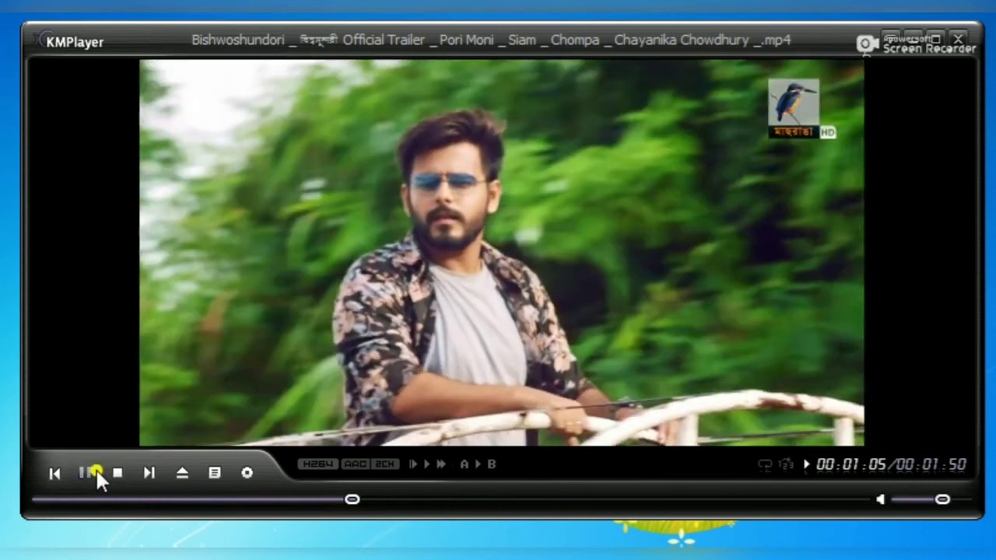
click(89, 471)
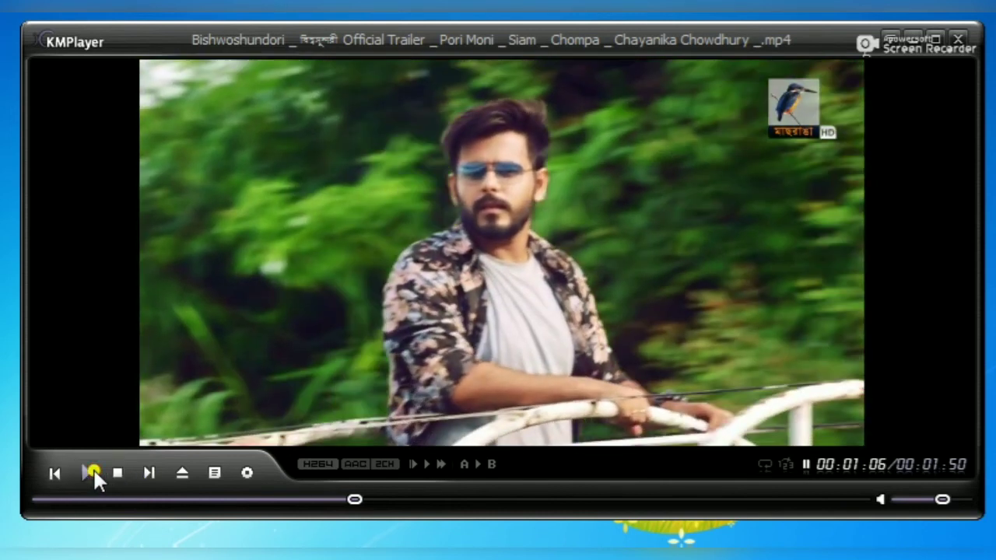
click(960, 40)
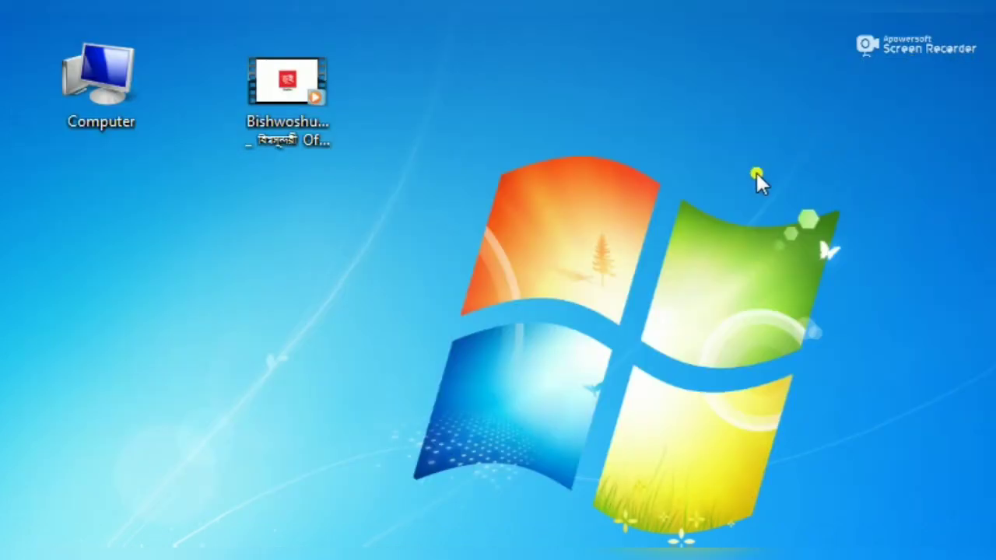
right_click(640, 72)
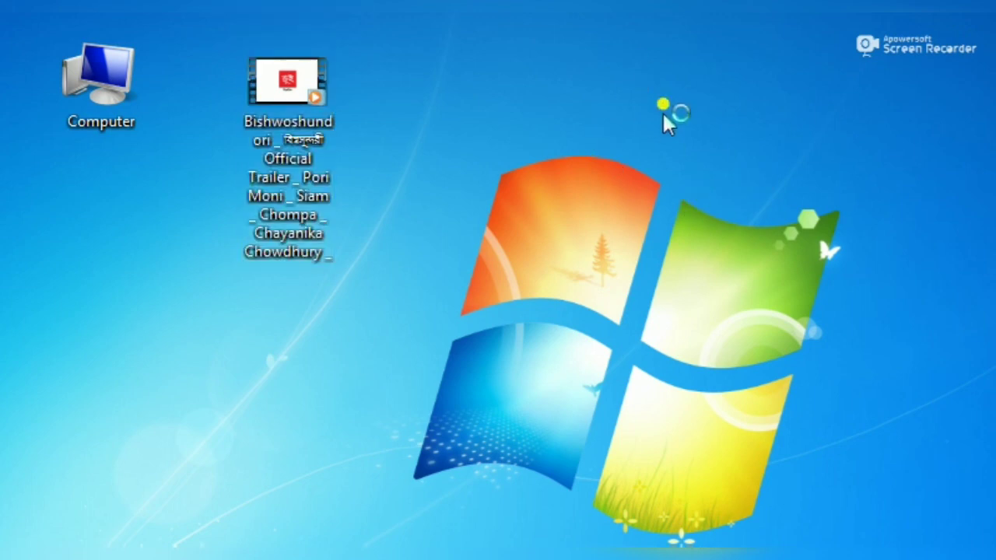
click(680, 148)
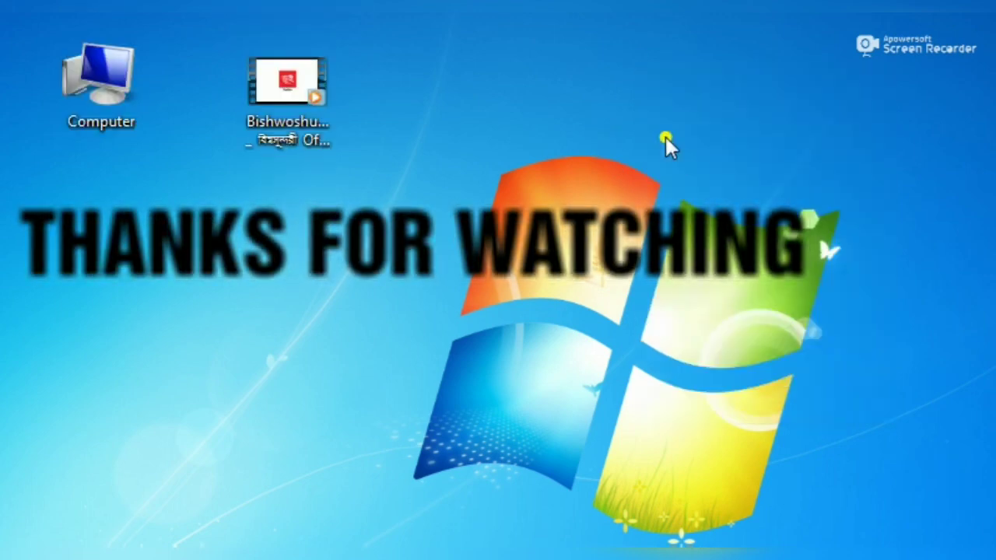
right_click(667, 138)
click(702, 207)
right_click(665, 154)
click(700, 222)
right_click(655, 140)
click(692, 214)
right_click(640, 159)
click(688, 229)
right_click(589, 124)
click(632, 199)
right_click(591, 160)
click(638, 230)
right_click(592, 180)
click(629, 249)
right_click(581, 177)
click(625, 246)
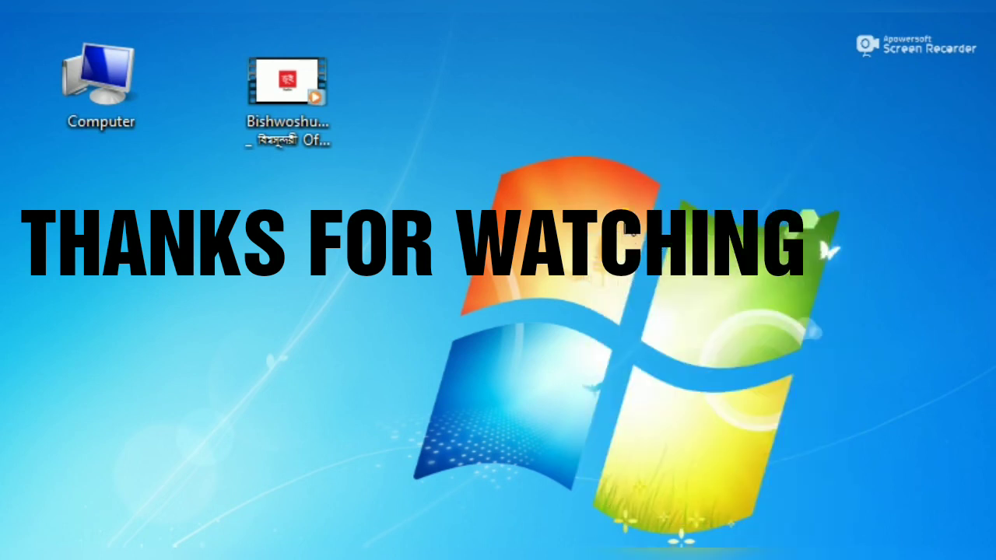